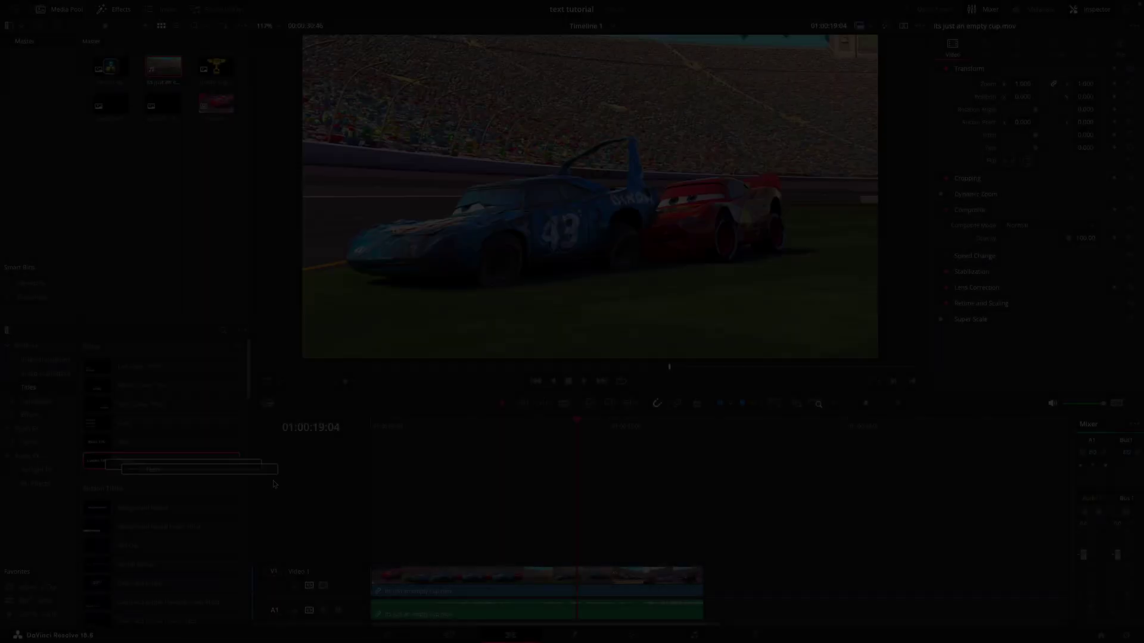
# - Add a Text+ title on Video 2 starting at 01:00:19:04 and preview it
pyautogui.moveTo(581, 544); pyautogui.dragTo(579, 551)
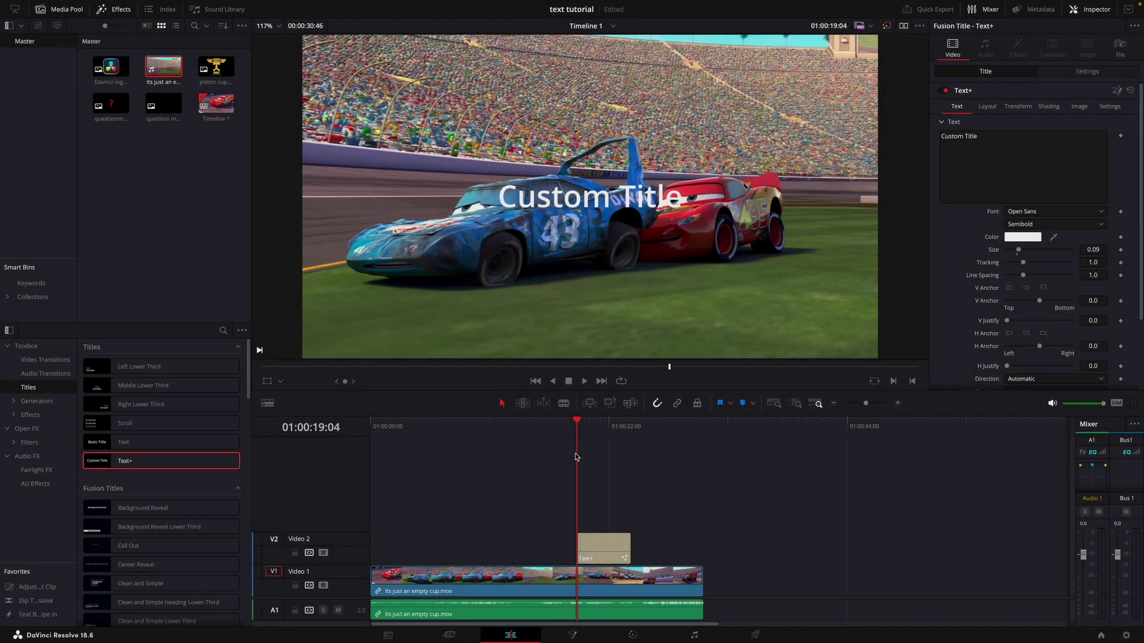
pyautogui.press('space')
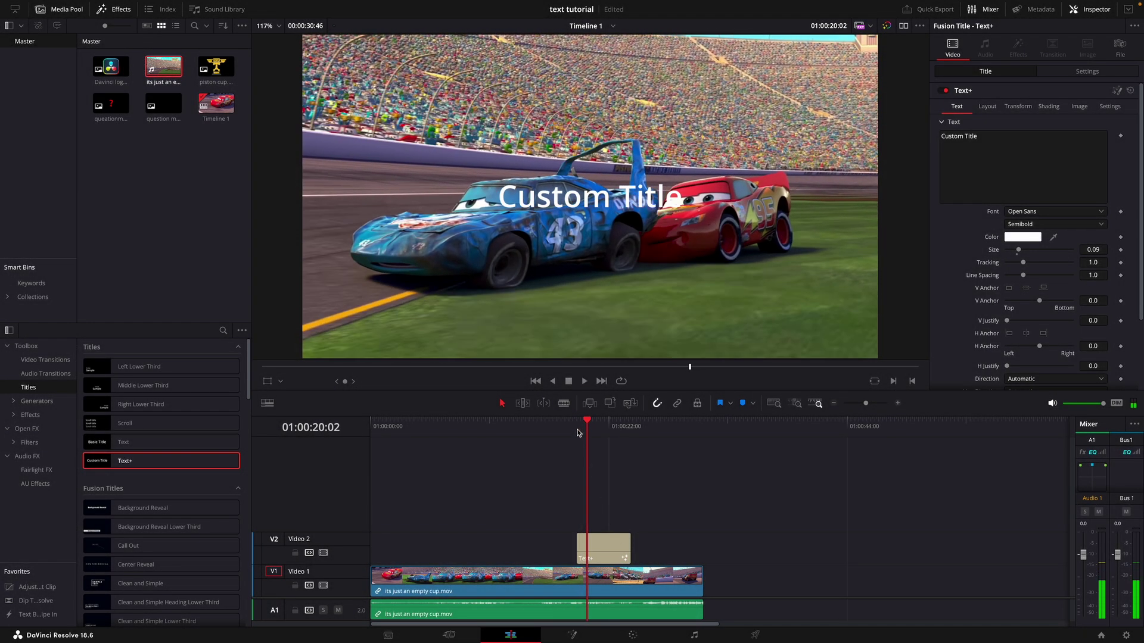
pyautogui.click(577, 433)
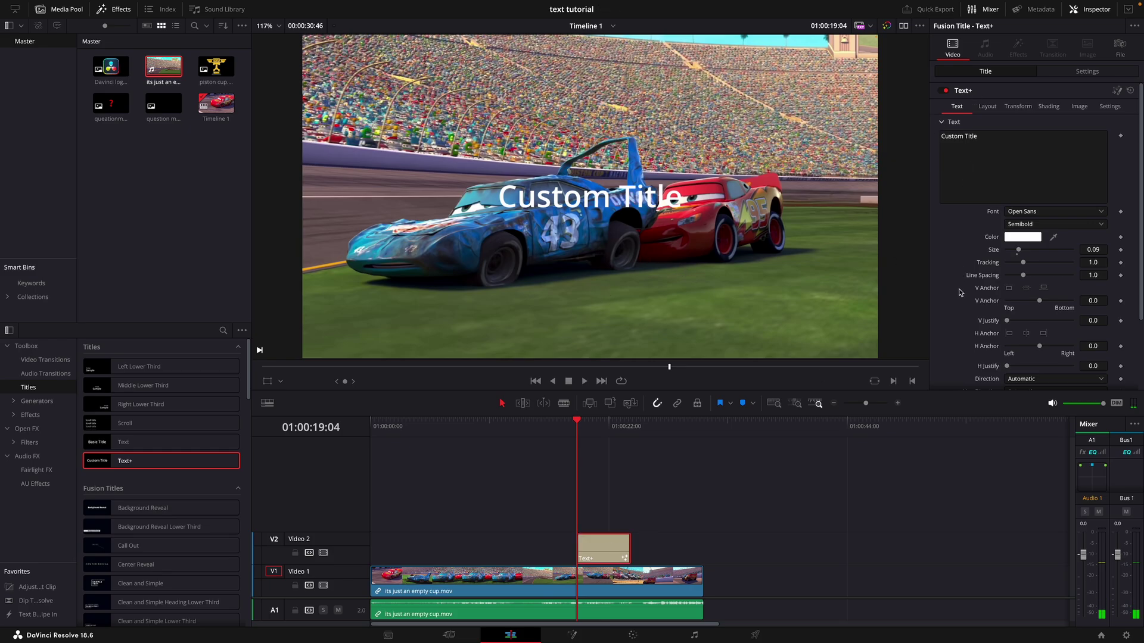
# - Change the title's text to AHH and its font to Open Sans Condensed
pyautogui.click(1012, 149)
pyautogui.press('BackSpace')
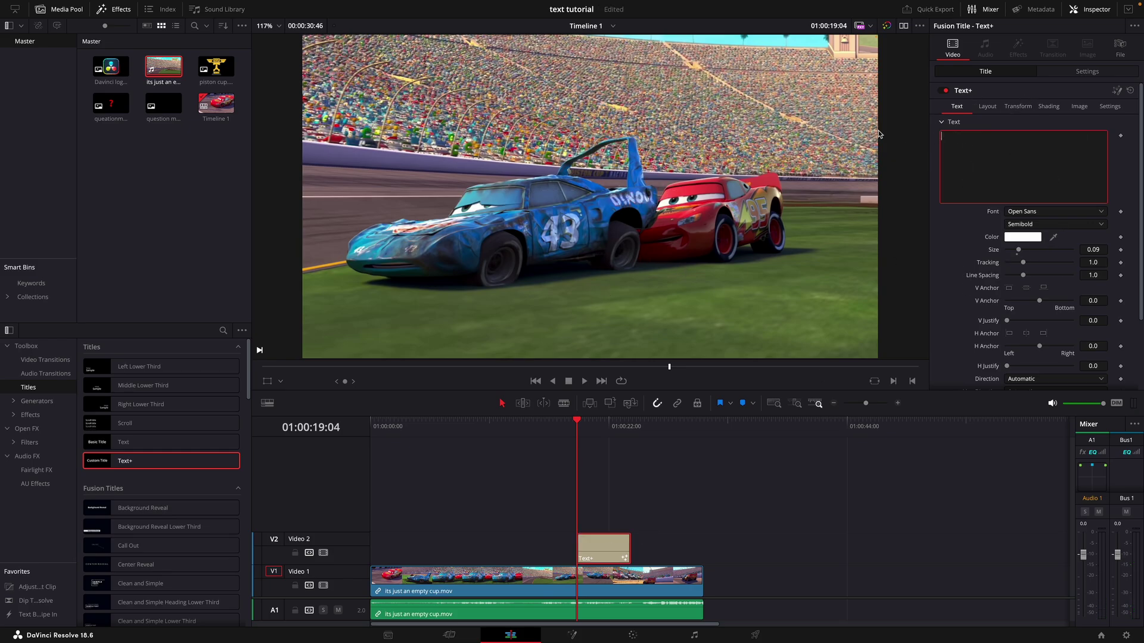
pyautogui.write('AHH')
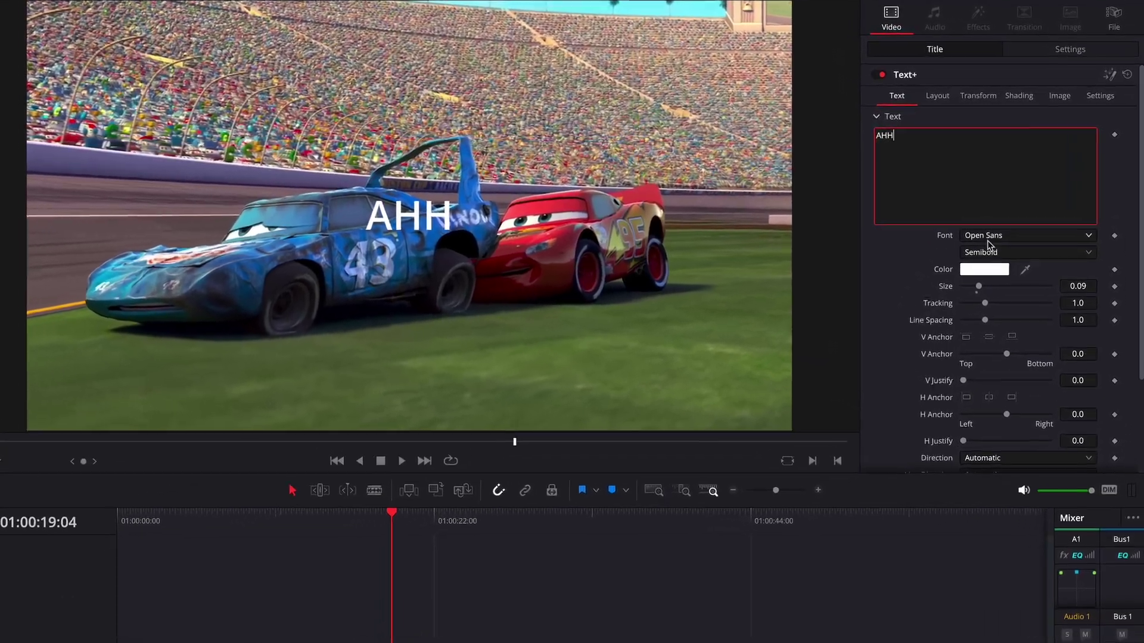
pyautogui.click(1026, 211)
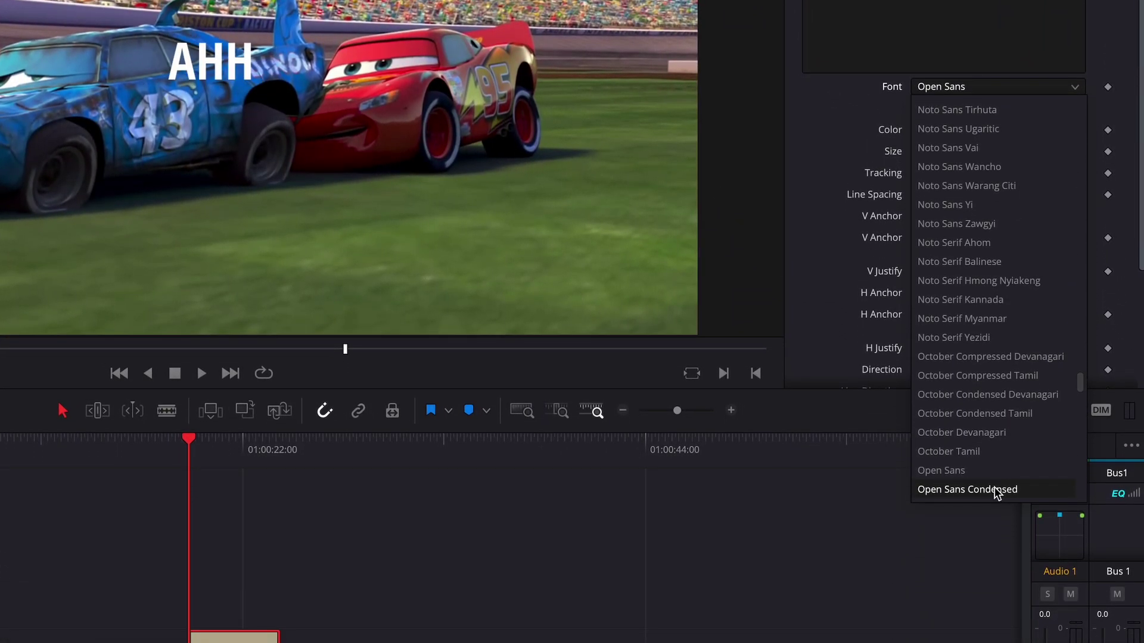
pyautogui.click(995, 489)
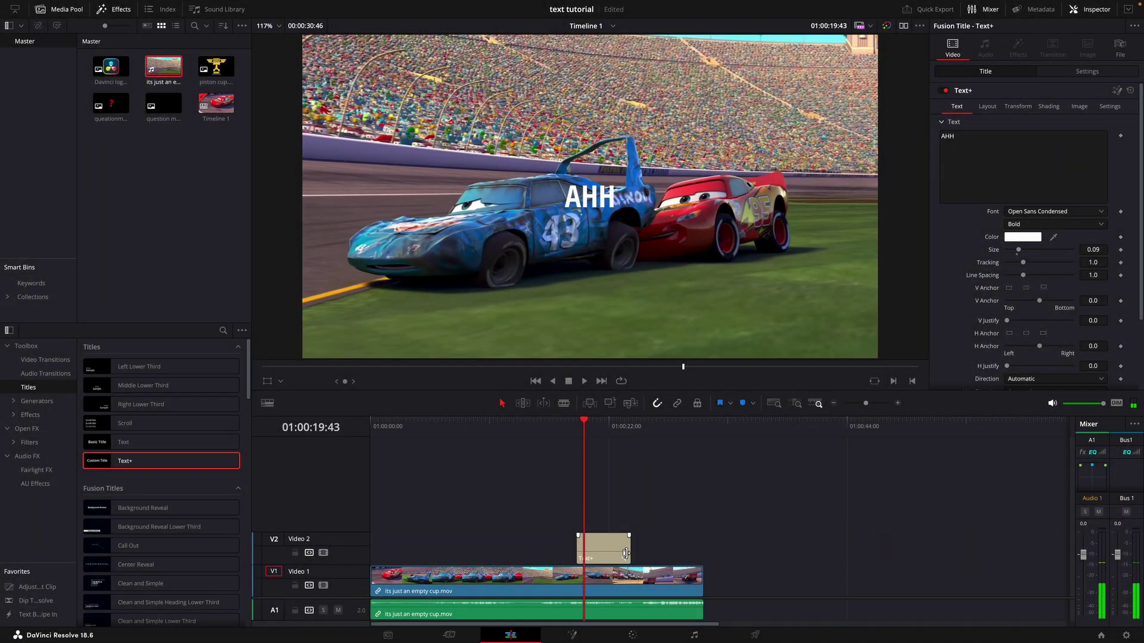
# - Shorten the AHH title on Video 2 and place a copy of it on Video 3 just after it
pyautogui.click(896, 404)
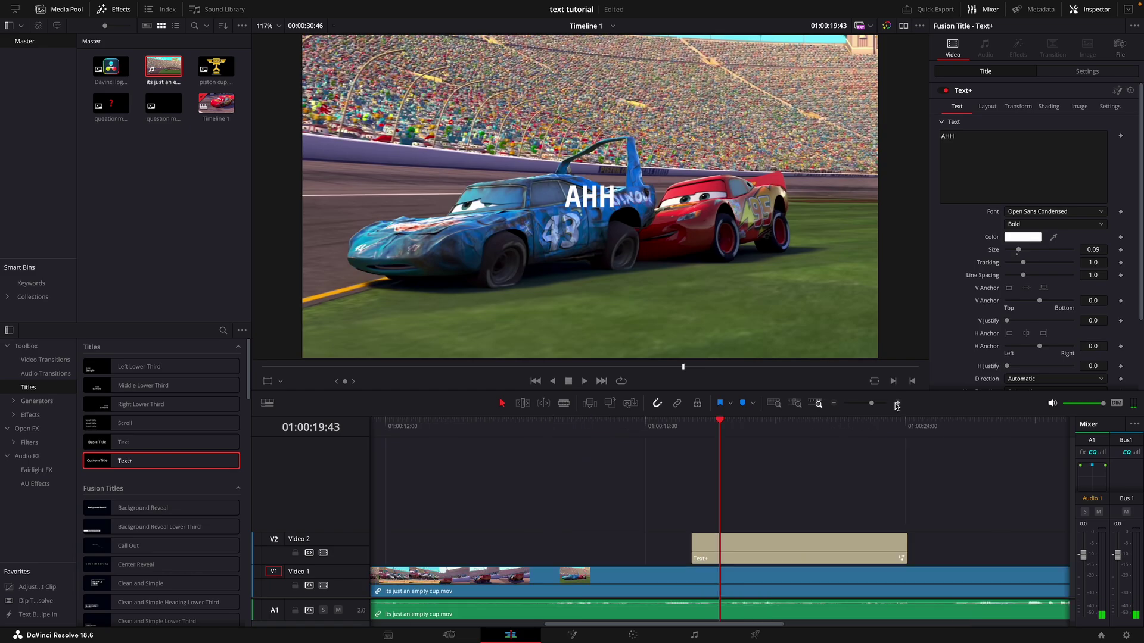
pyautogui.moveTo(906, 543); pyautogui.dragTo(743, 510)
pyautogui.press('space')
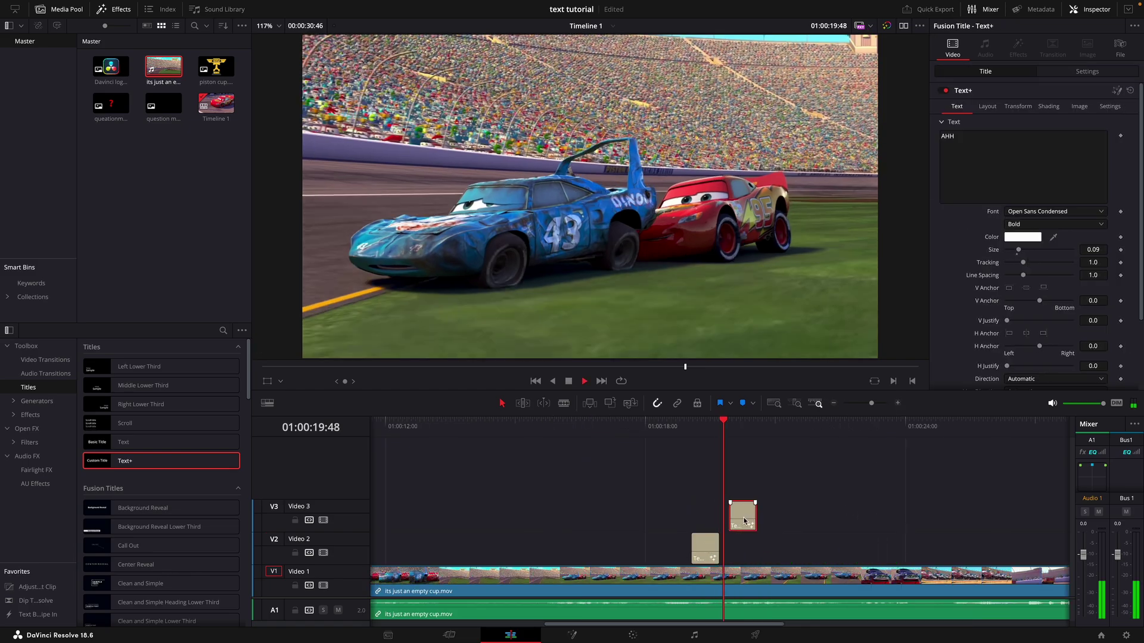
pyautogui.press('space')
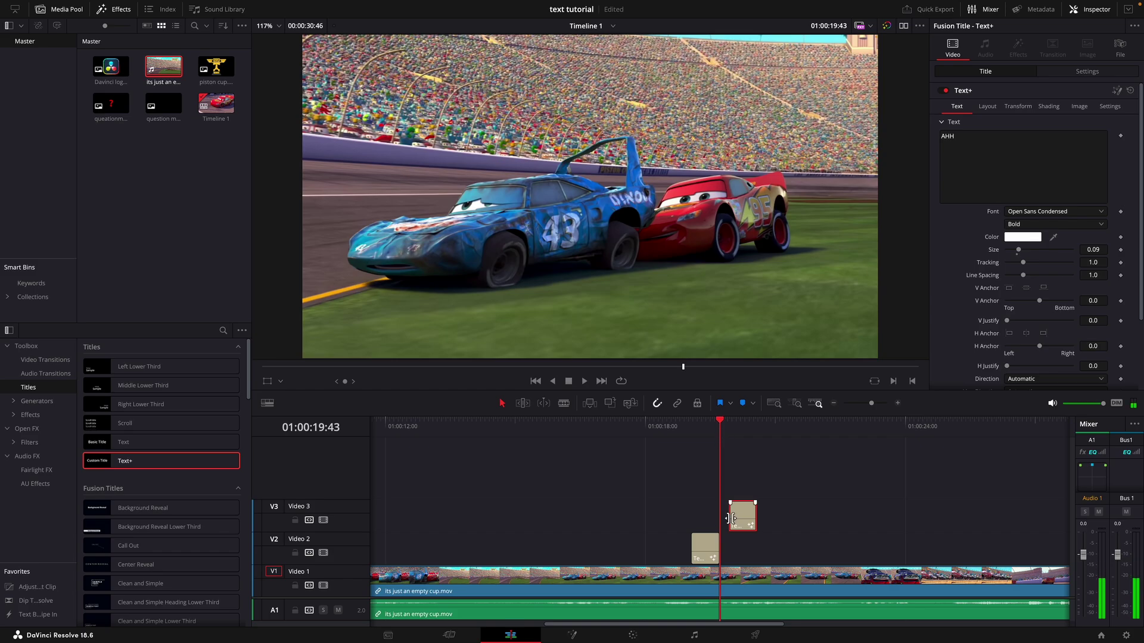
# - Retime the Video 3 title to start at 01:00:19:43 and add a third copy on Video 2, ending near 01:00:23:06
pyautogui.moveTo(730, 519); pyautogui.dragTo(728, 545)
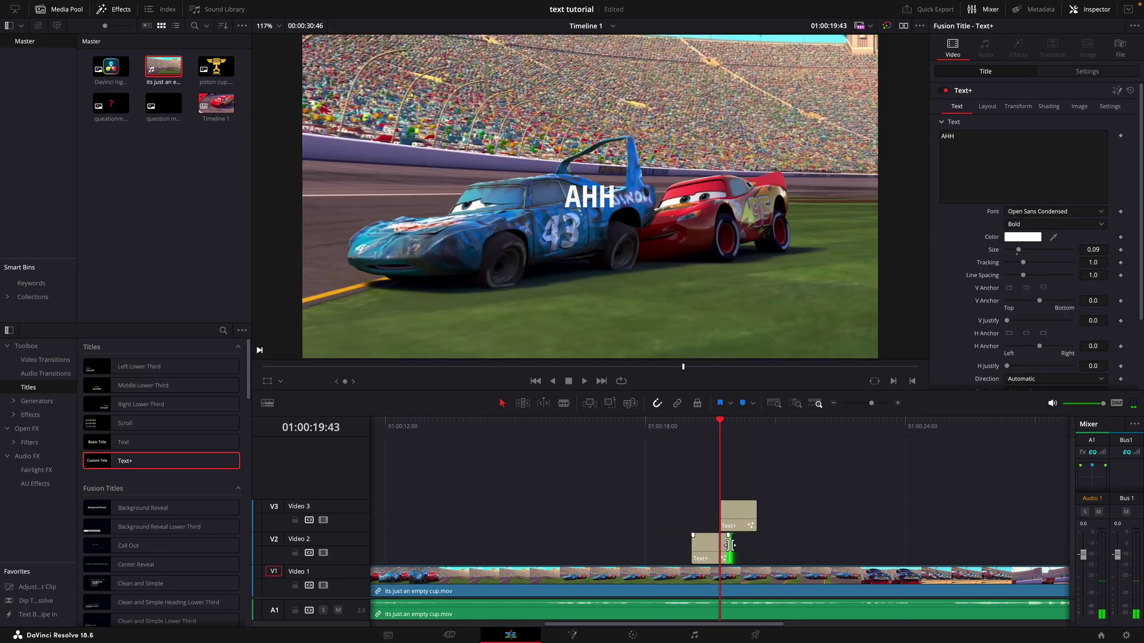
pyautogui.press('space')
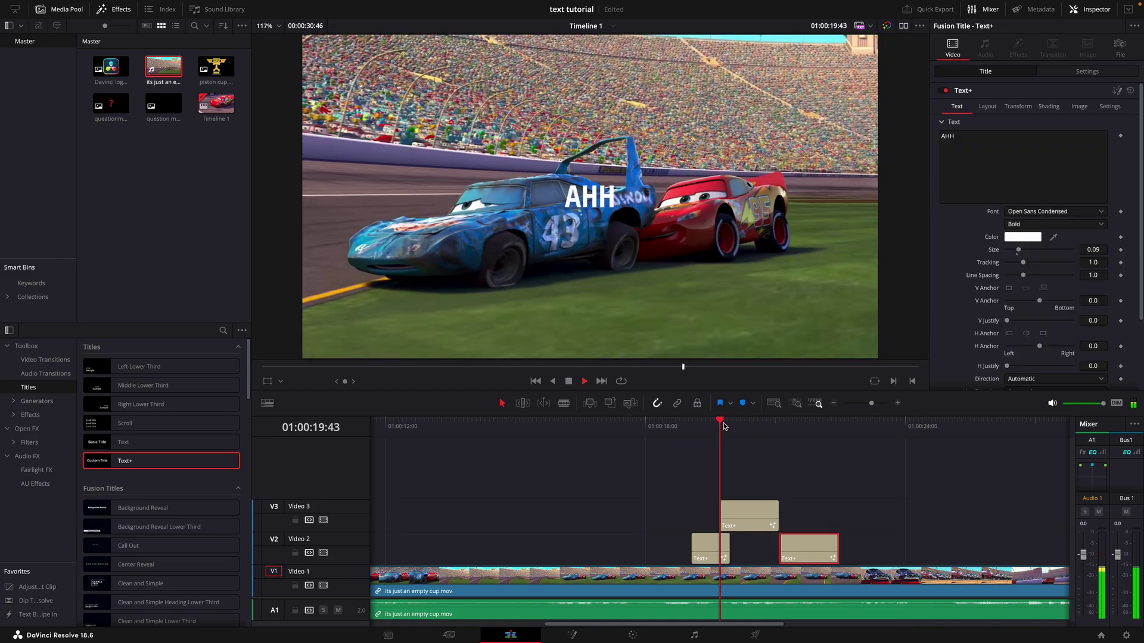
pyautogui.press('space')
pyautogui.click(834, 403)
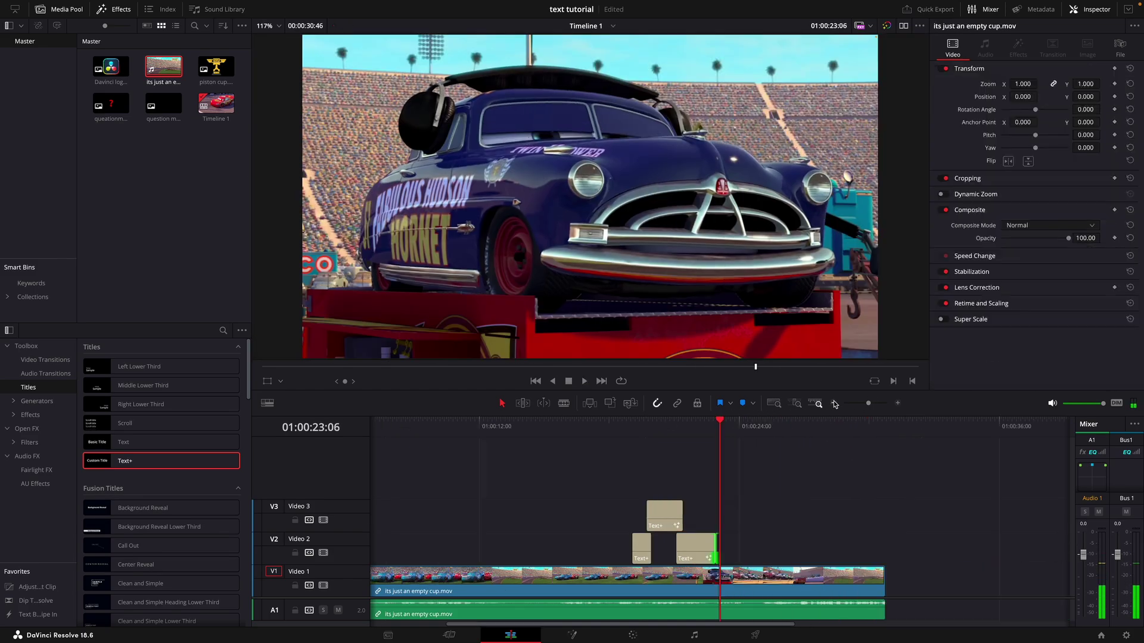
# - Replace the text of the Video 3 title with THIS CRUMPY OLD RACECAR
pyautogui.moveTo(719, 420); pyautogui.dragTo(651, 420)
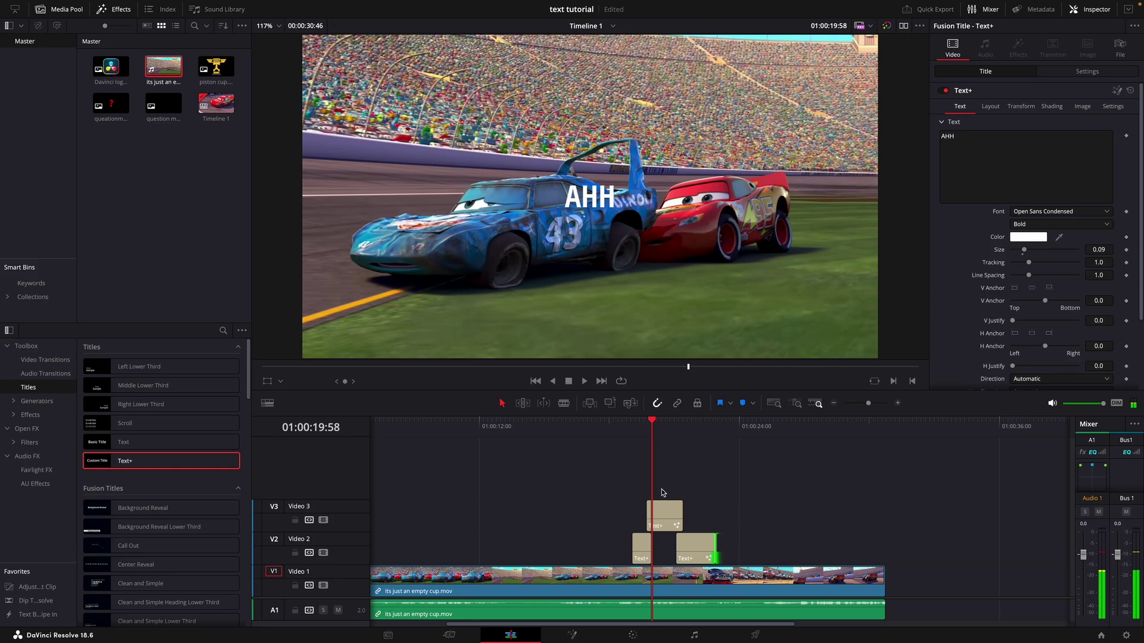
pyautogui.click(1003, 159)
pyautogui.hotkey('ctrl', 'a')
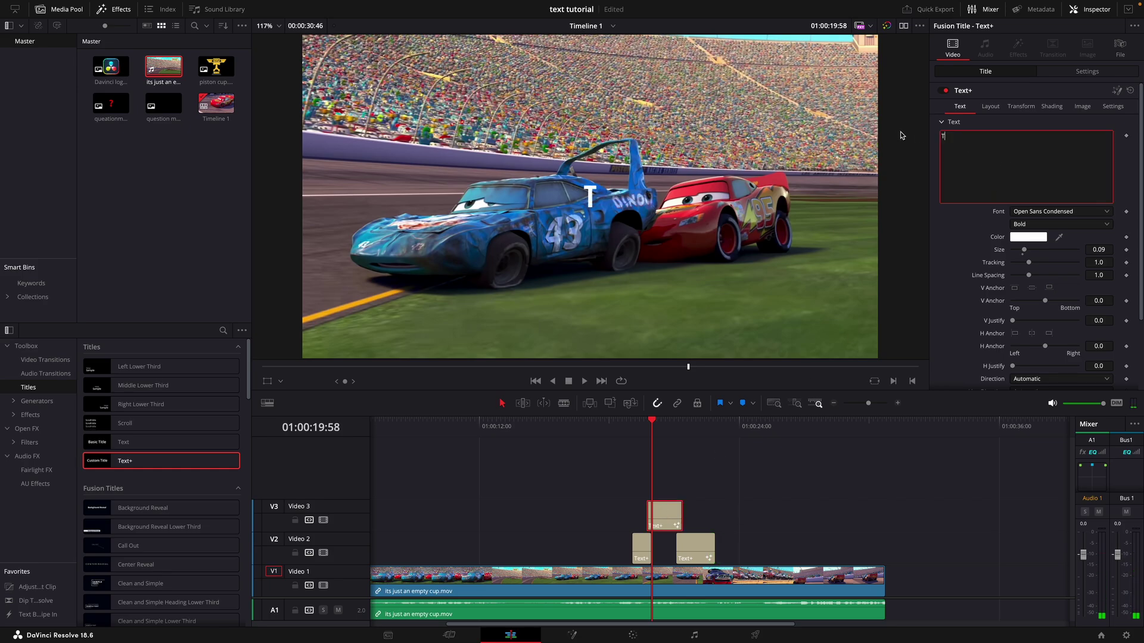
pyautogui.write('THIS CRUMPY OLD')
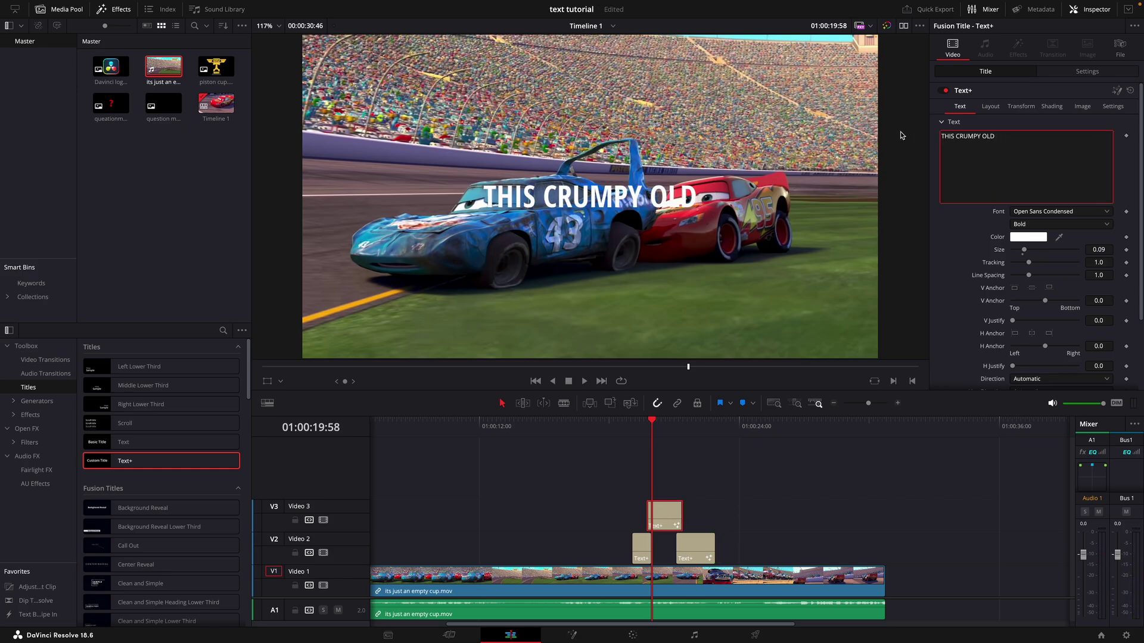
pyautogui.write('RCAR')
pyautogui.click(902, 135)
# - Change the third title's text to ONCE TOLD ME SOMETHING, scale it down and move it beside the cars' lower edge
pyautogui.press('space')
pyautogui.press('space')
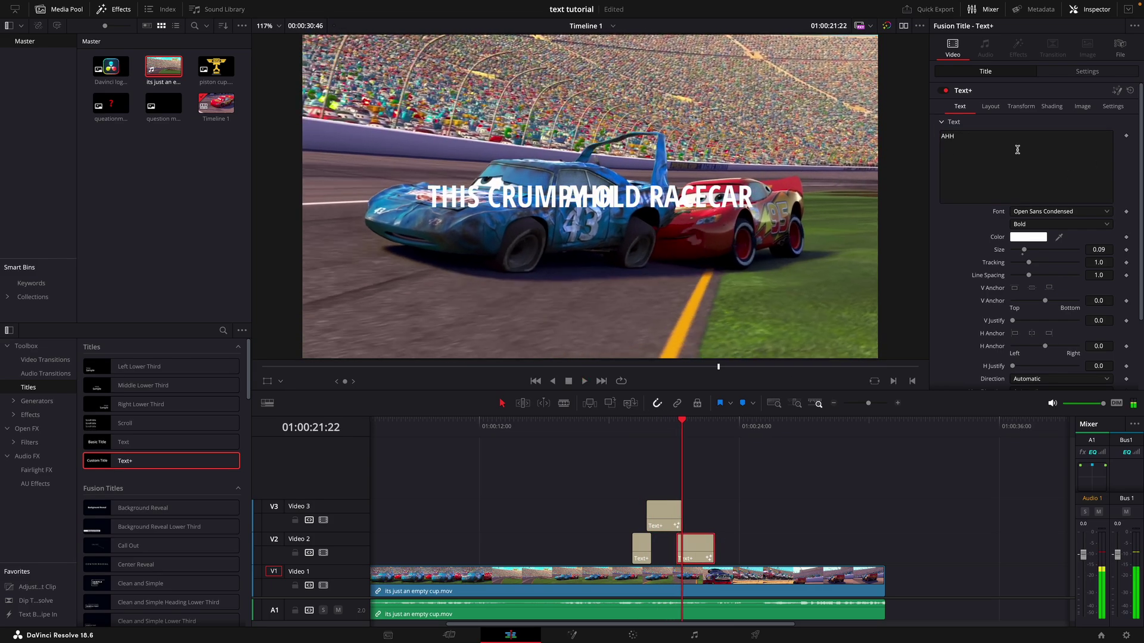
pyautogui.click(1087, 71)
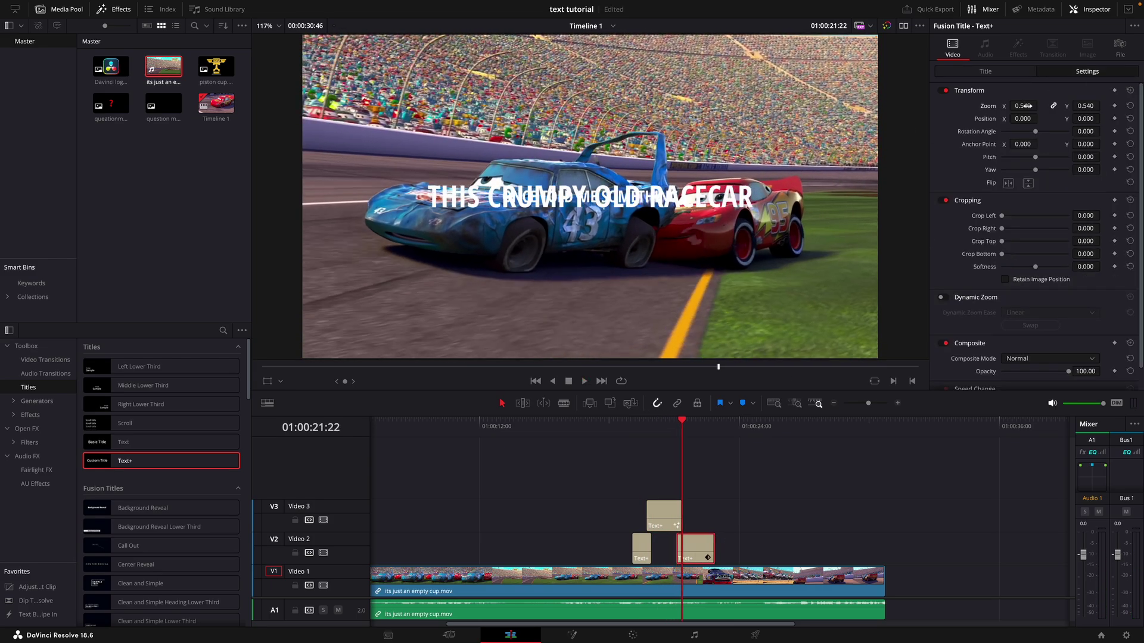
# - Set the second title's zoom to 0.580 and the first title's to 0.750, shifting both right toward the red car
pyautogui.click(668, 508)
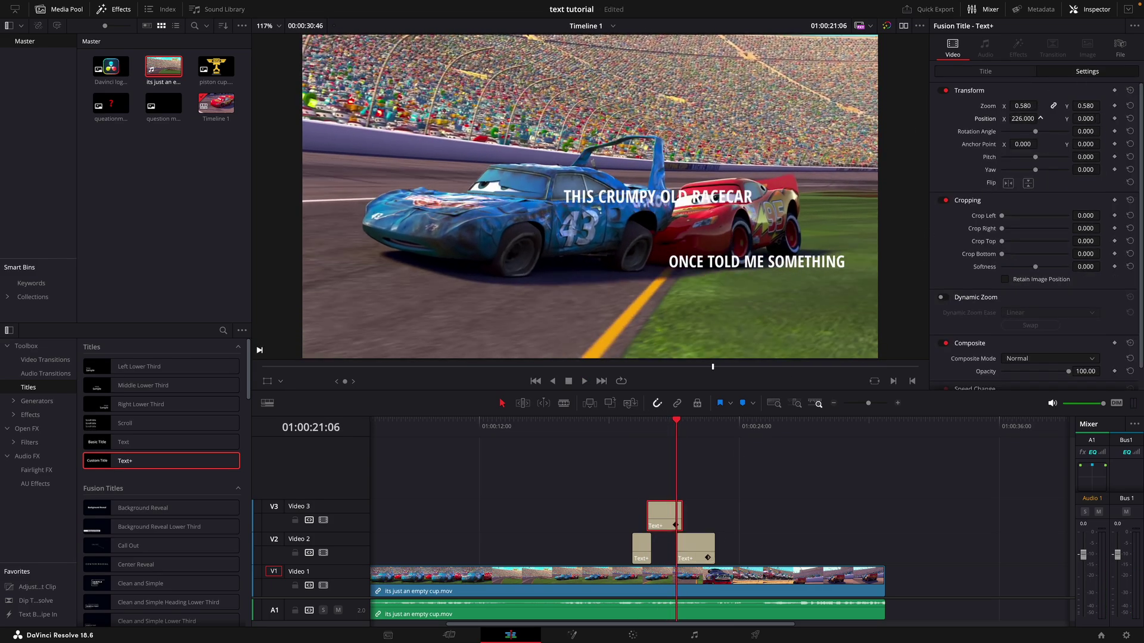
pyautogui.moveTo(1040, 117); pyautogui.dragTo(1012, 118)
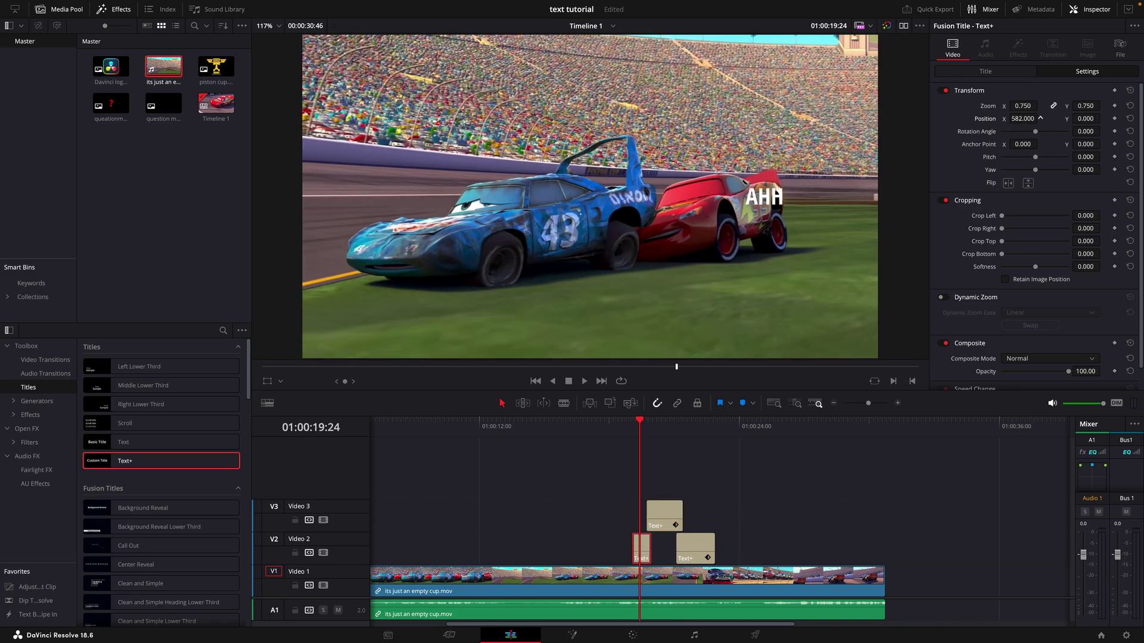
# - Append an ellipsis to the first title so its text reads AHH..
pyautogui.click(985, 71)
pyautogui.write('...')
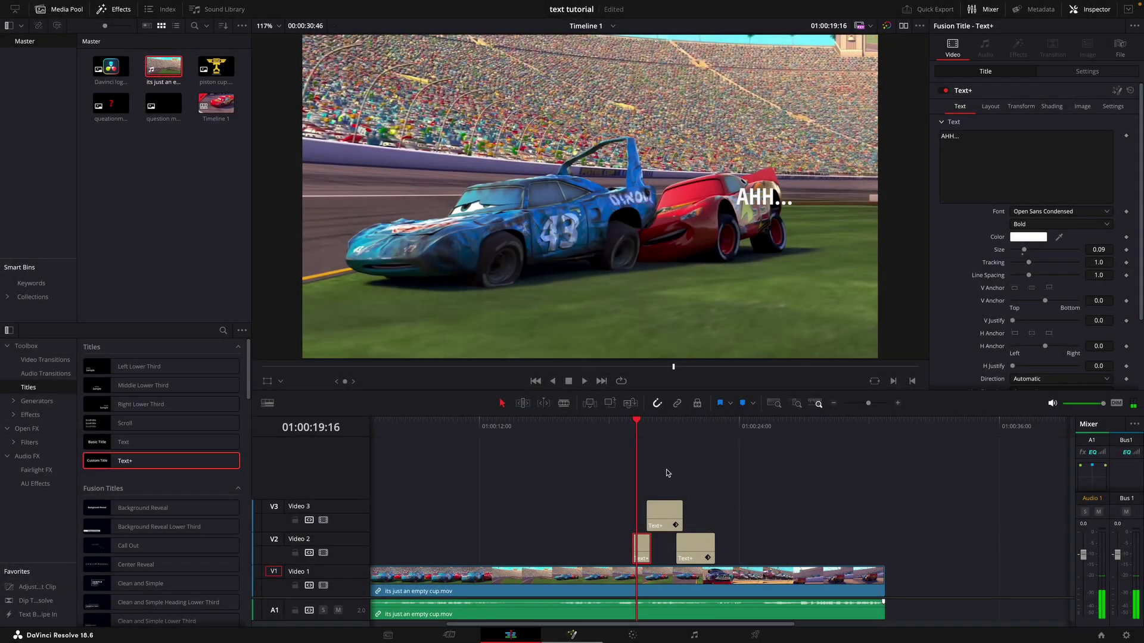
# - Open the AHH... title in Fusion with the keyframe editor hidden and insert a Drop Shadow node between Template and MediaOut1
pyautogui.hotkey('shift', '5')
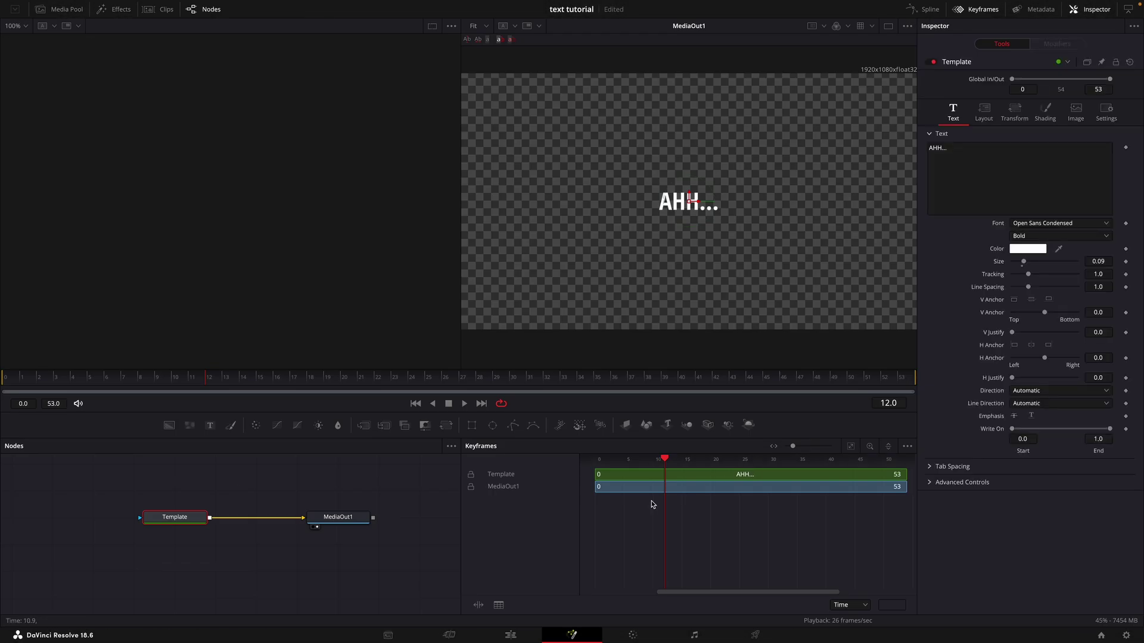
pyautogui.click(975, 9)
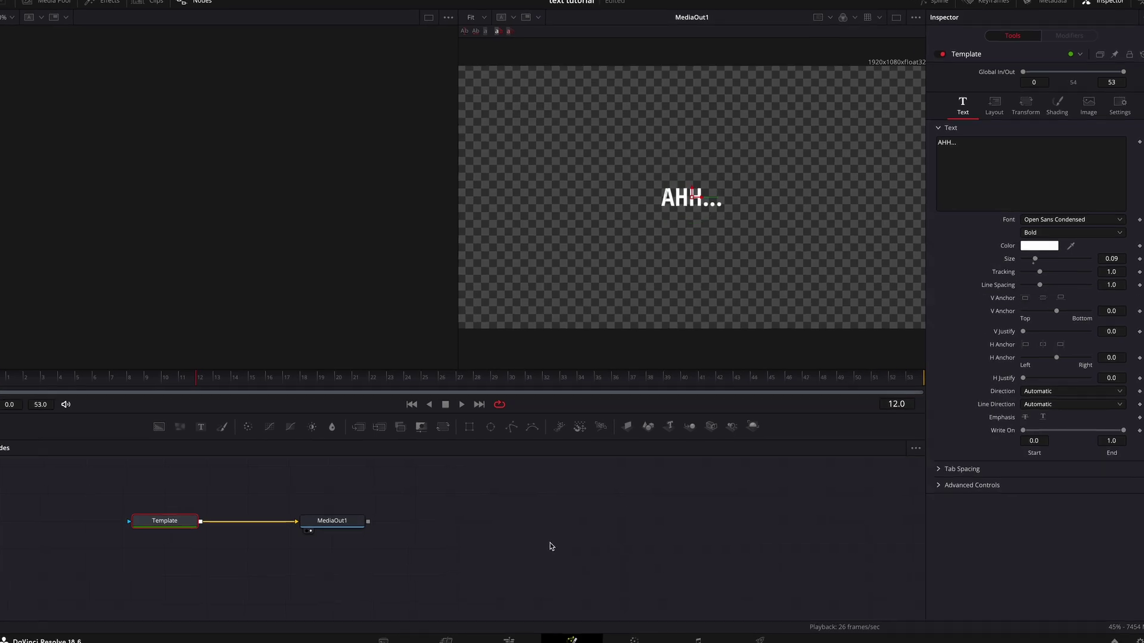
pyautogui.hotkey('shift', 'space')
pyautogui.write('trac')
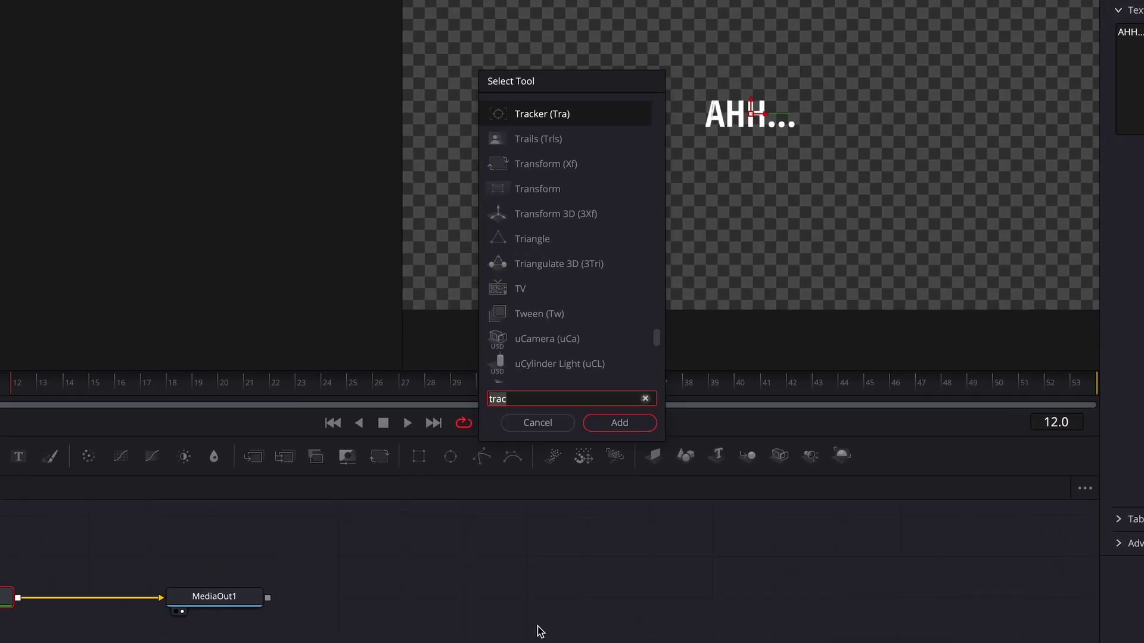
pyautogui.press('BackSpace')
pyautogui.press('BackSpace')
pyautogui.press('BackSpace')
pyautogui.press('BackSpace')
pyautogui.write('drop s')
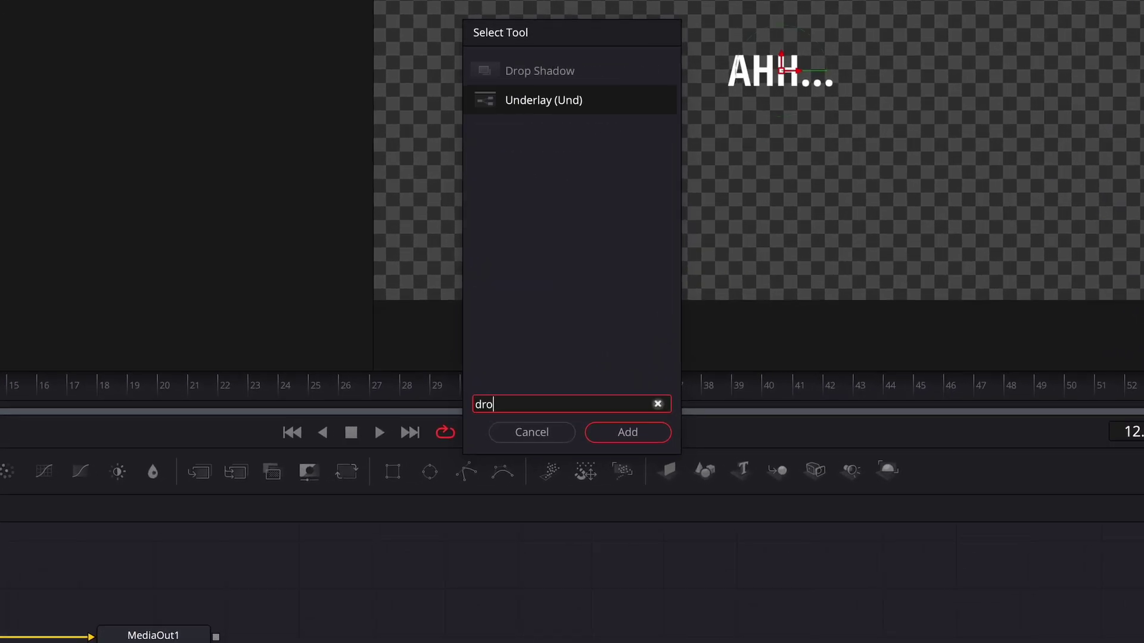
pyautogui.write('hadow')
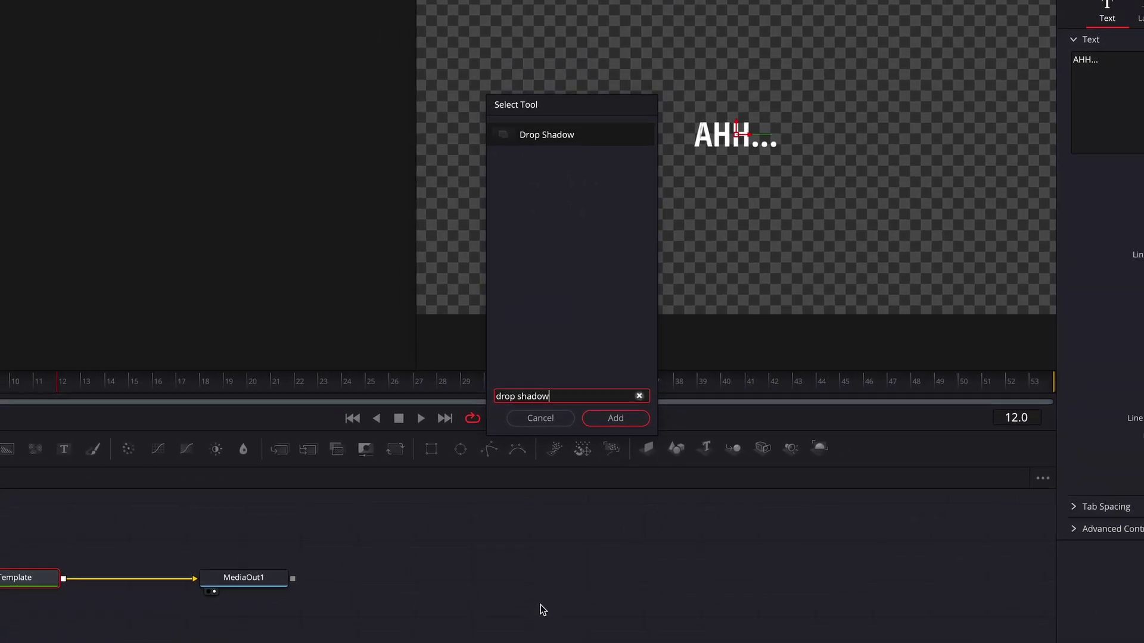
pyautogui.press('Return')
pyautogui.moveTo(333, 518); pyautogui.dragTo(369, 521)
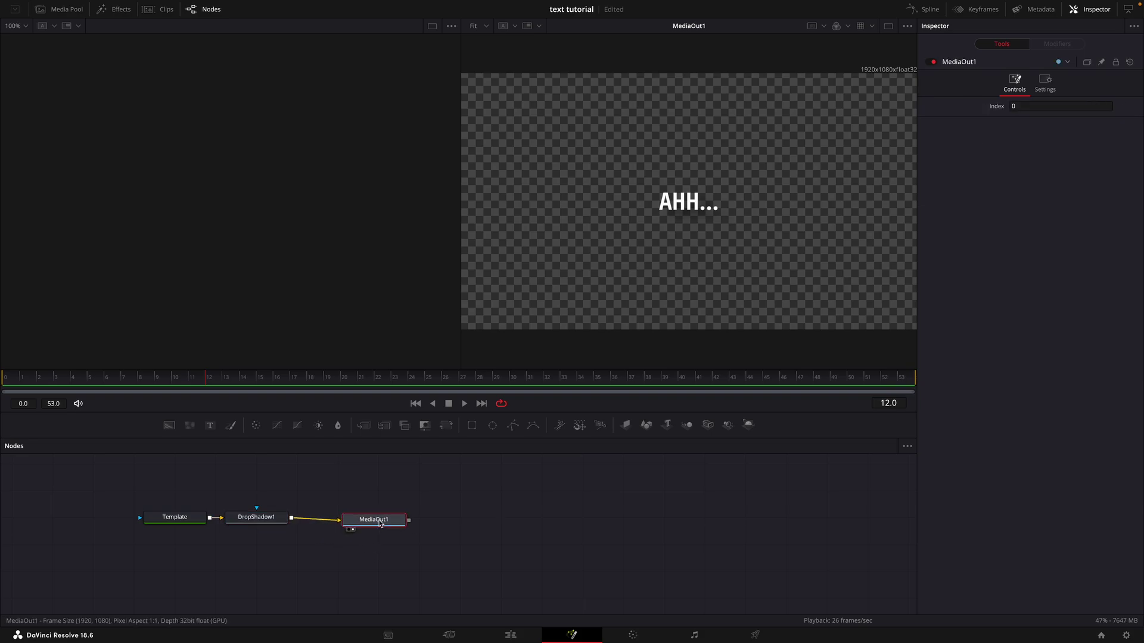
# - Set the drop shadow's strength to about 0.803 and reduce its blur and drop distance so it sits close to the text
pyautogui.click(248, 520)
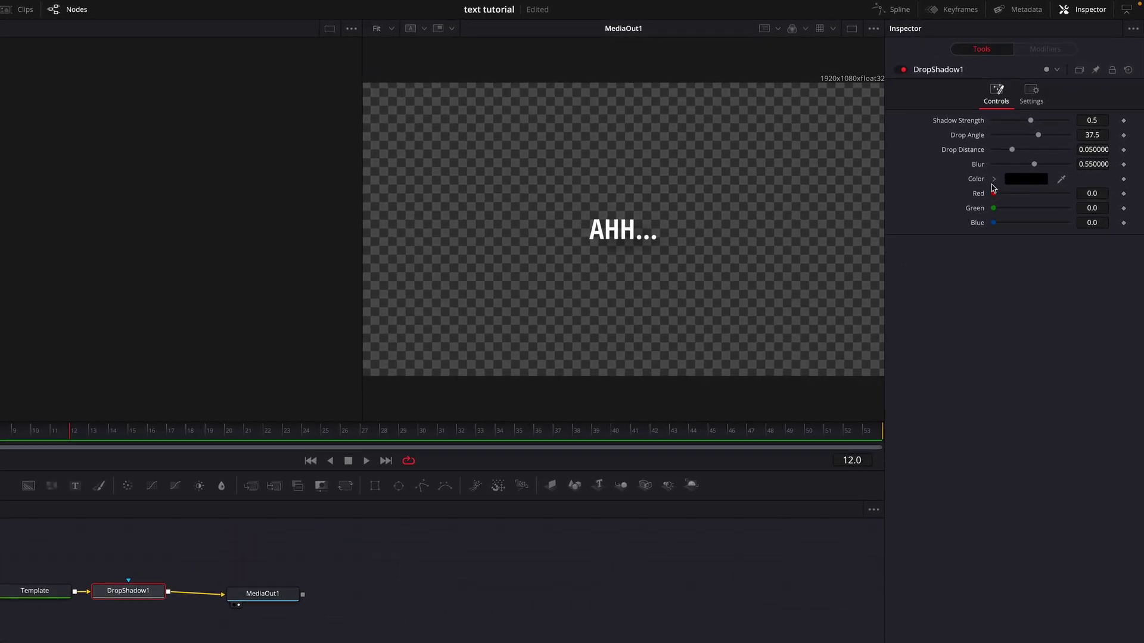
pyautogui.moveTo(1019, 150); pyautogui.dragTo(1037, 151)
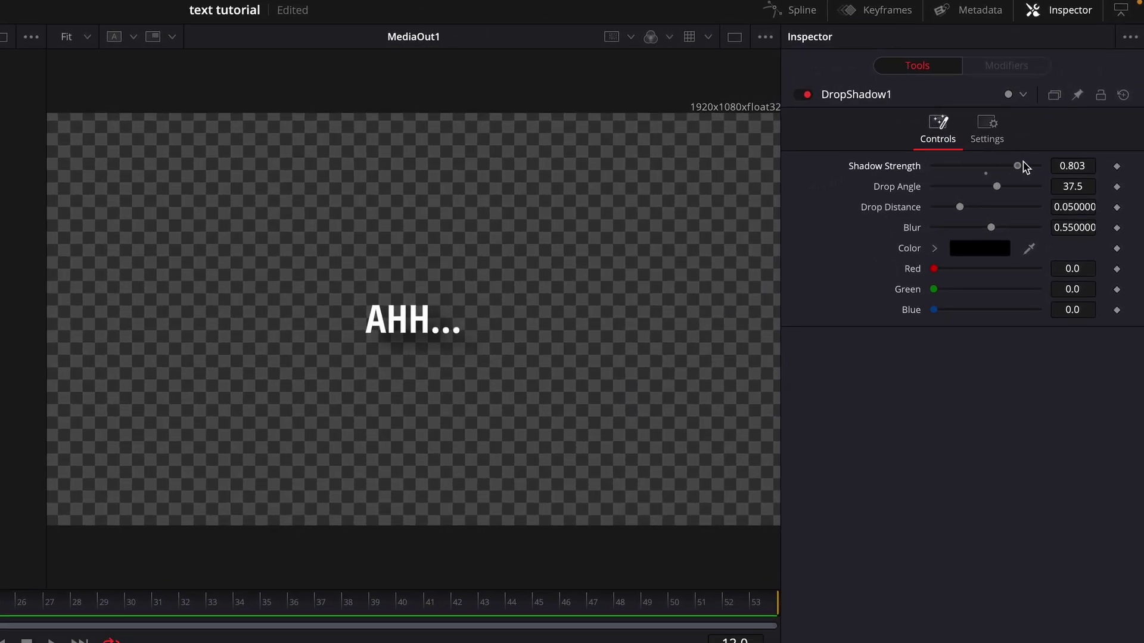
pyautogui.moveTo(991, 222); pyautogui.dragTo(988, 227)
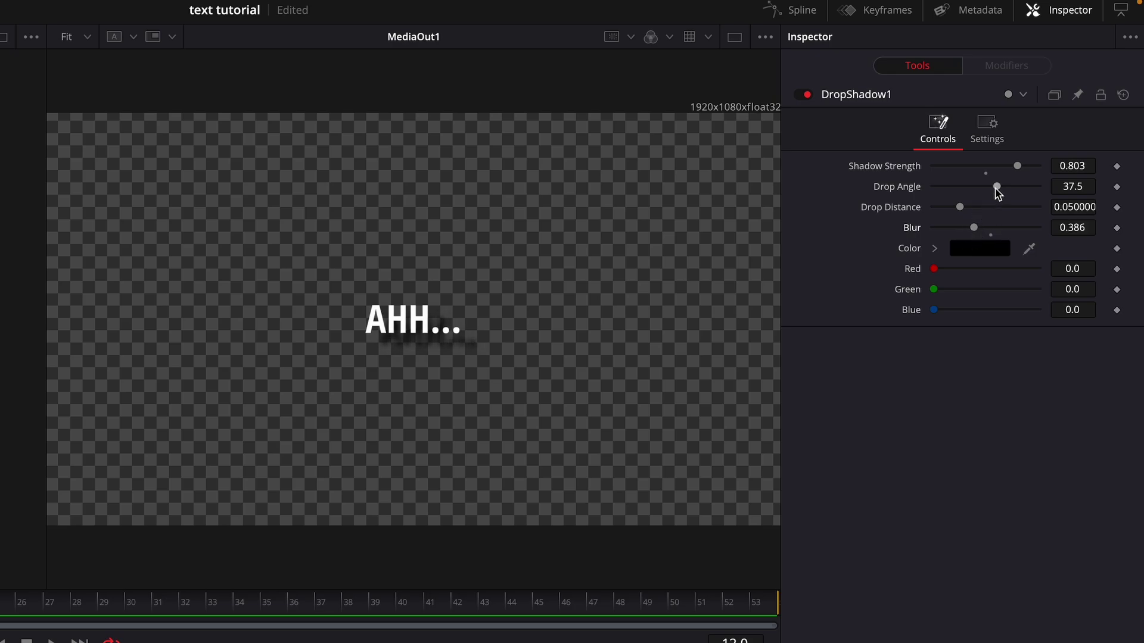
pyautogui.moveTo(964, 211); pyautogui.dragTo(943, 209)
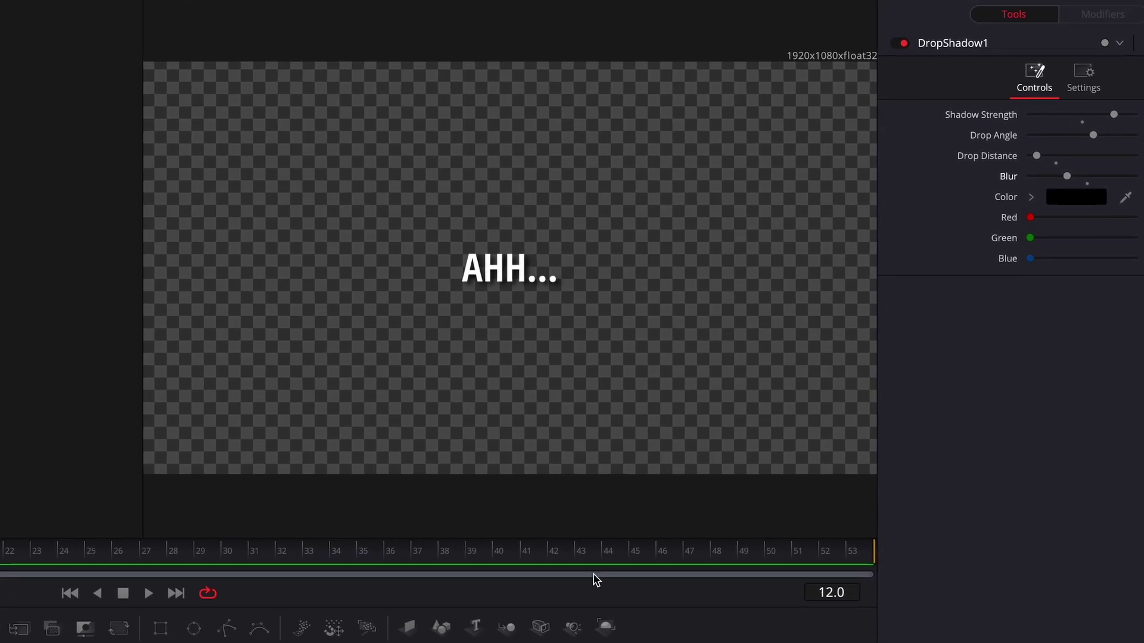
# - Add a Glow node after the Drop Shadow with a glow size of 14, and move MediaOut1 farther right to leave space
pyautogui.hotkey('shift', 'space')
pyautogui.press('BackSpace')
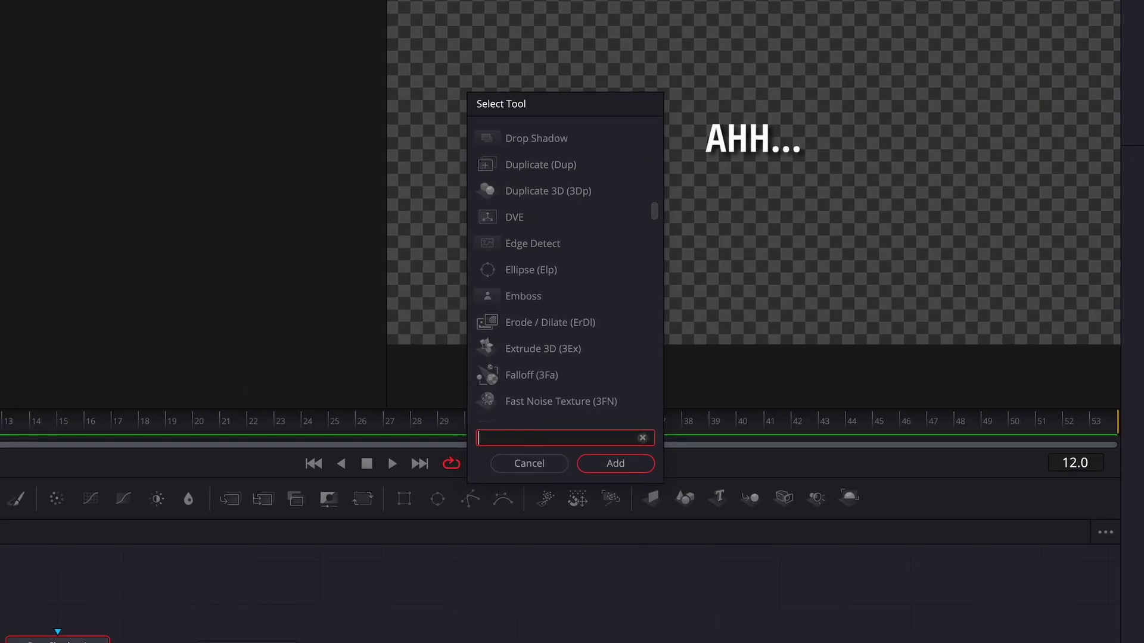
pyautogui.write('glo')
pyautogui.press('Return')
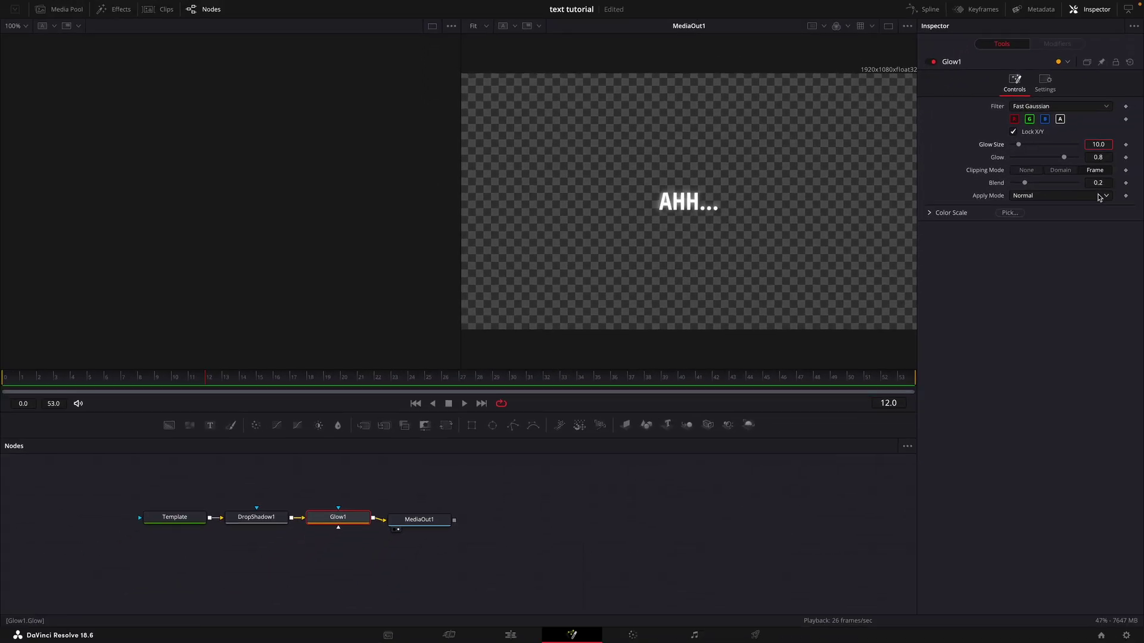
pyautogui.press('Tab')
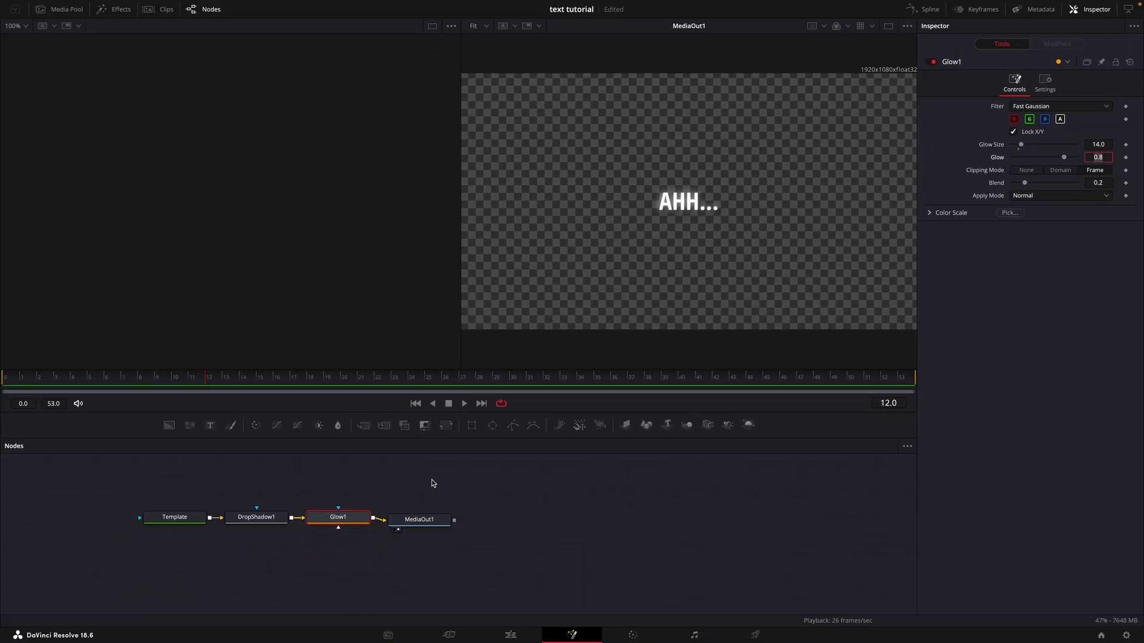
pyautogui.moveTo(420, 517); pyautogui.dragTo(500, 520)
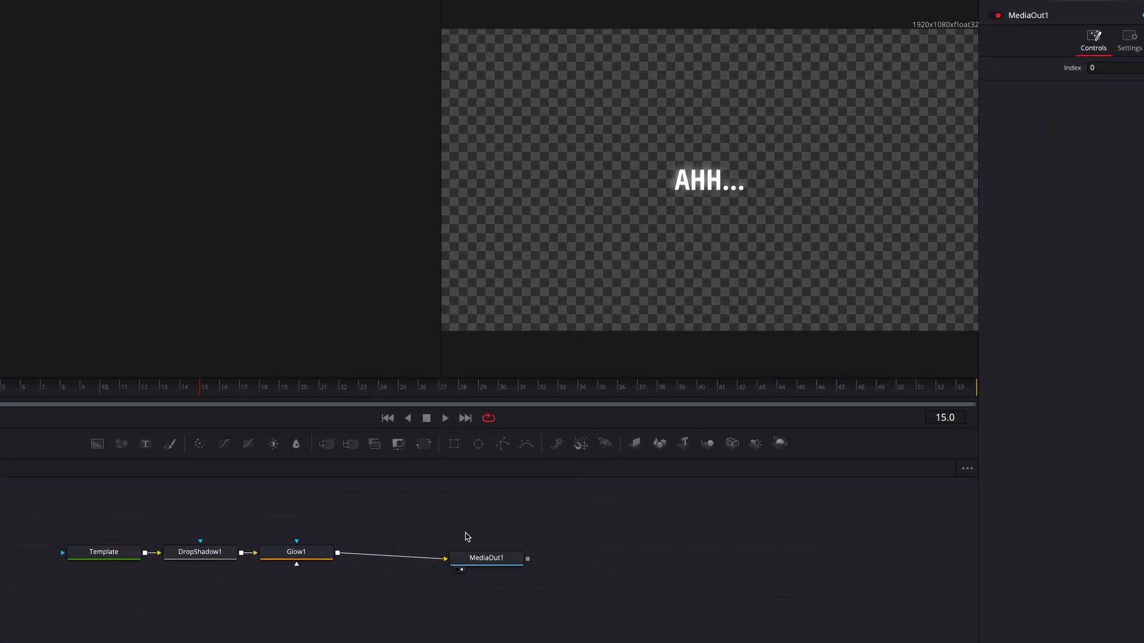
# - Insert a Camera Shake node between Glow1 and MediaOut1
pyautogui.hotkey('shift', 'space')
pyautogui.write('camera')
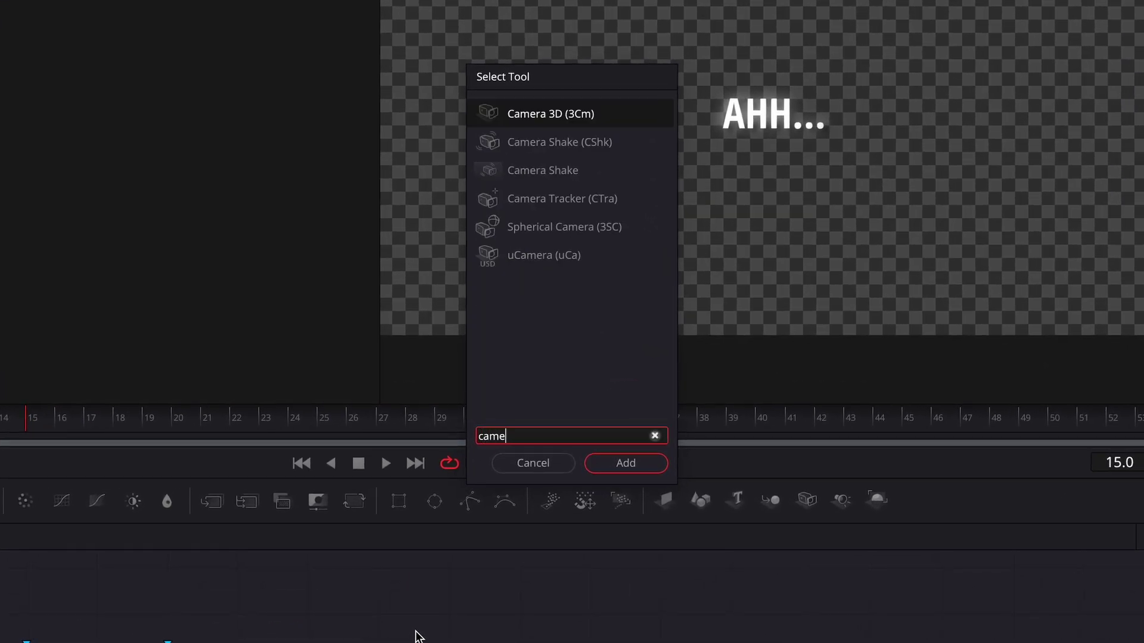
pyautogui.click(546, 143)
pyautogui.click(626, 463)
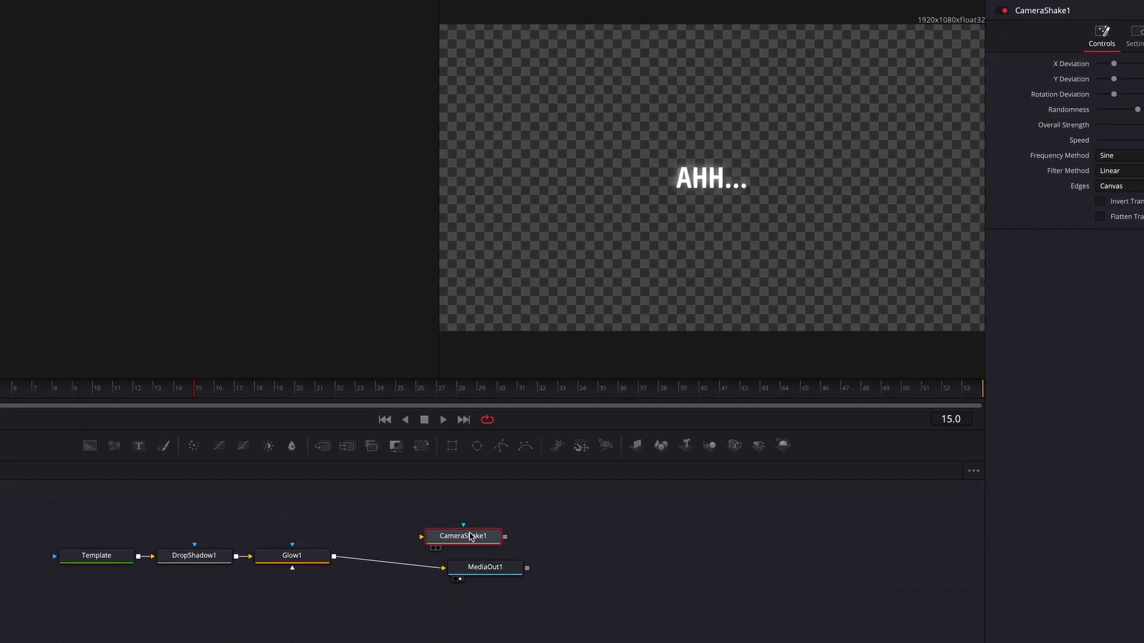
pyautogui.moveTo(471, 537); pyautogui.dragTo(408, 557)
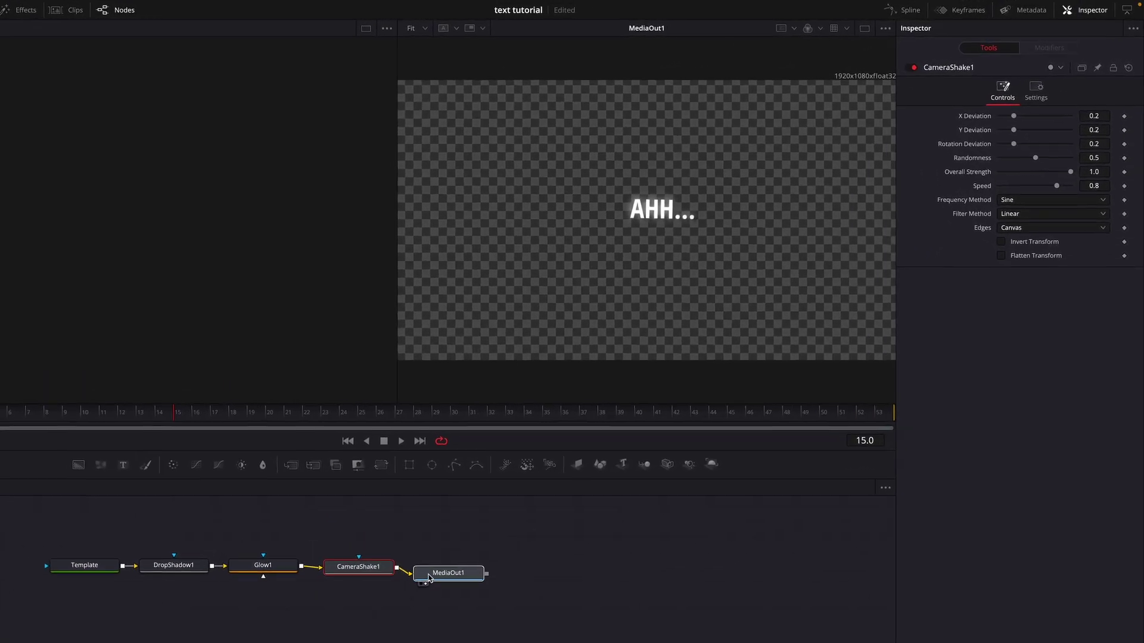
# - Reduce the camera shake's overall strength to about 0.071 and its speed to about 0.044
pyautogui.click(499, 527)
pyautogui.click(425, 518)
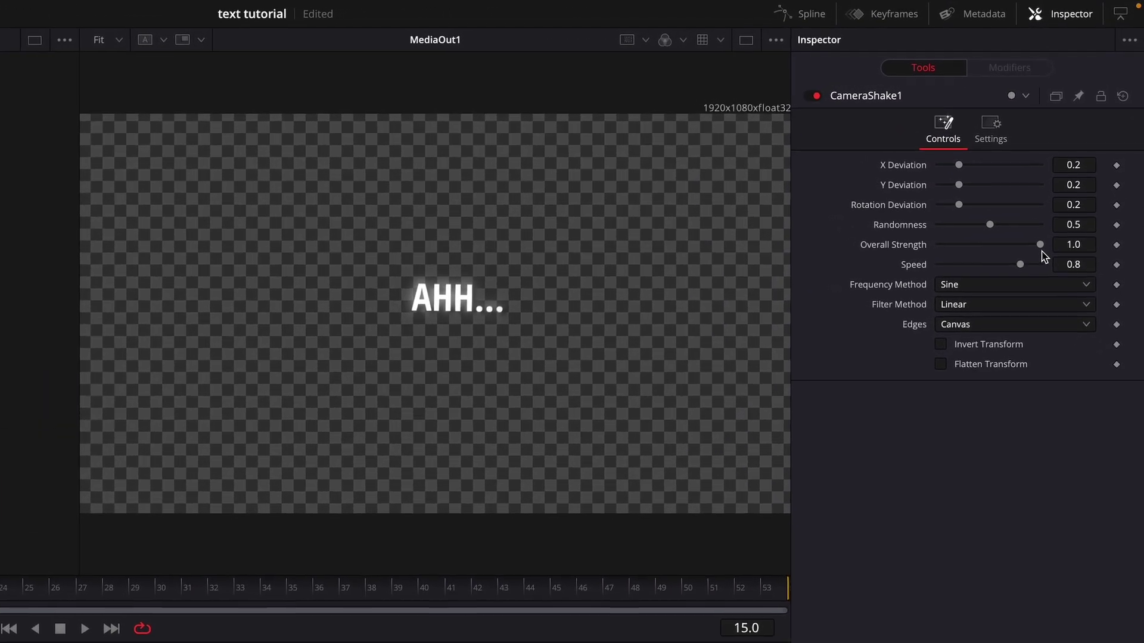
pyautogui.moveTo(1047, 227); pyautogui.dragTo(935, 262)
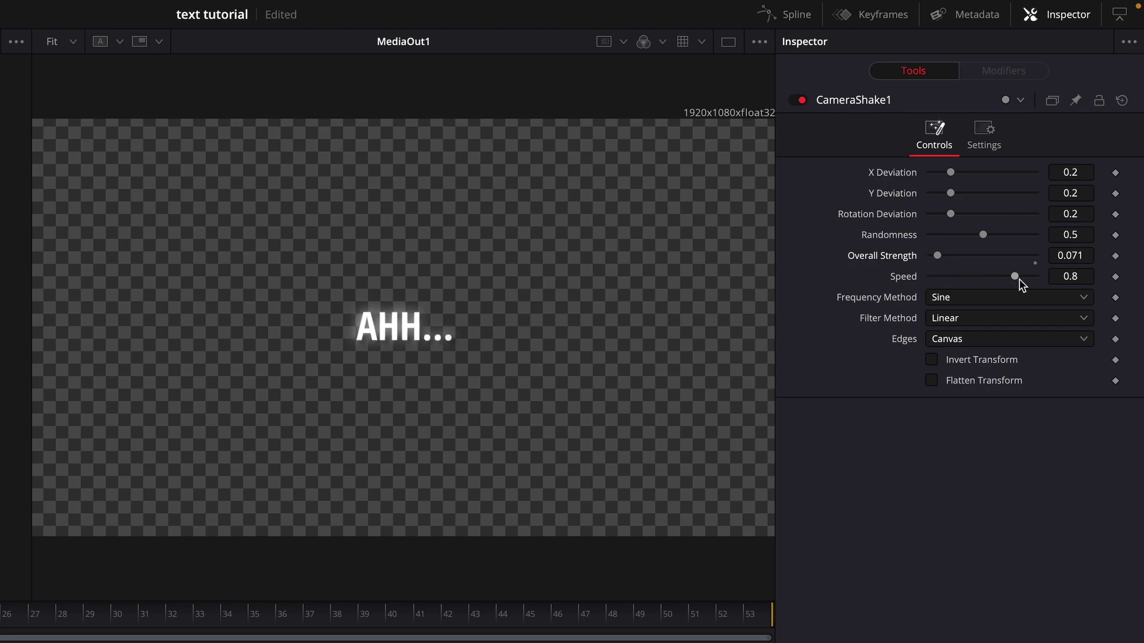
pyautogui.moveTo(1020, 281); pyautogui.dragTo(939, 291)
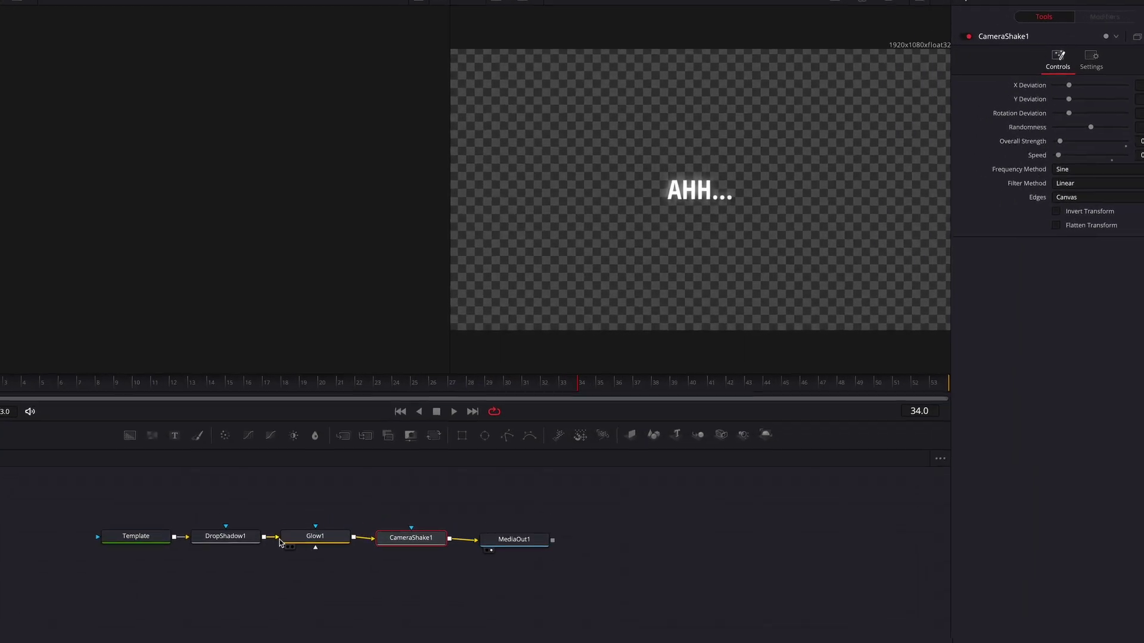
# - Add a Rectangle mask node above Template and connect it to Template's mask input
pyautogui.hotkey('shift', 'space')
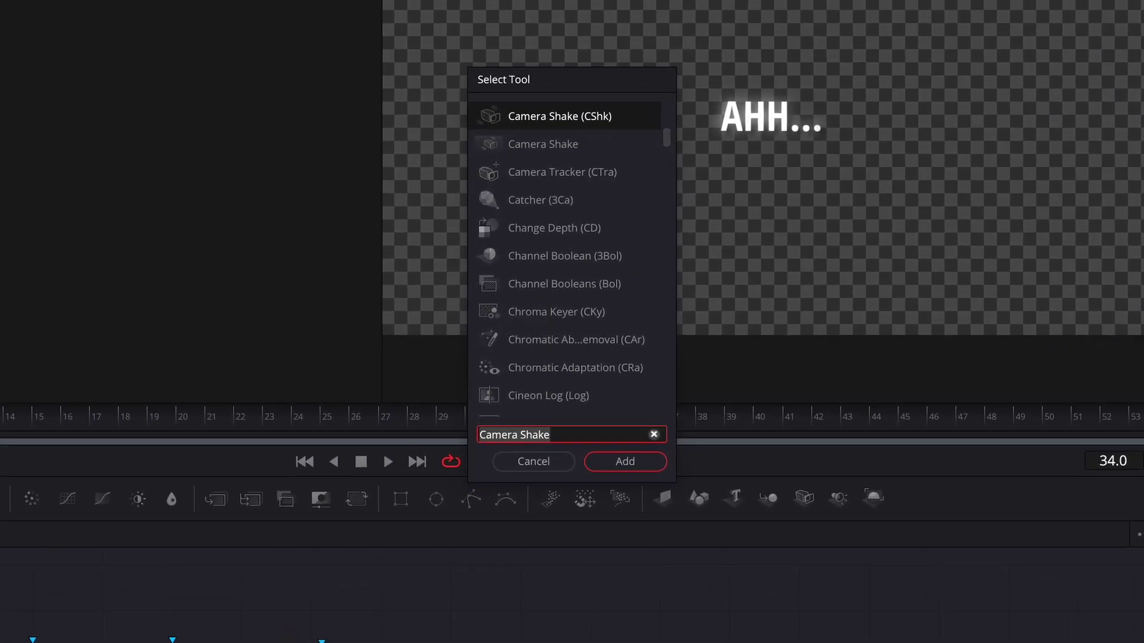
pyautogui.write('recta')
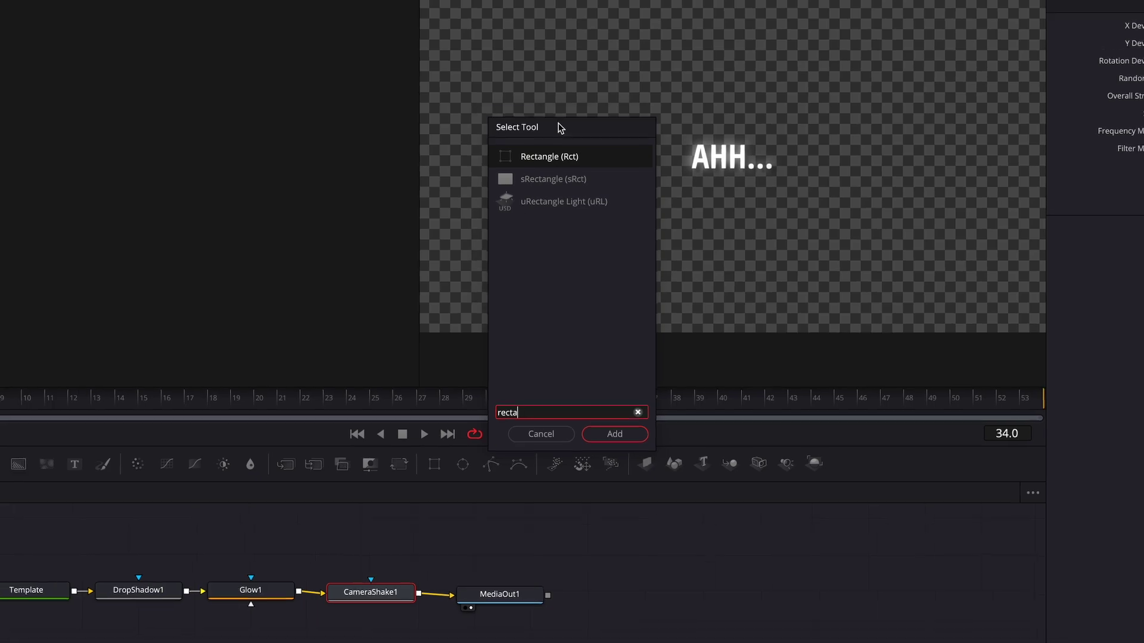
pyautogui.click(614, 434)
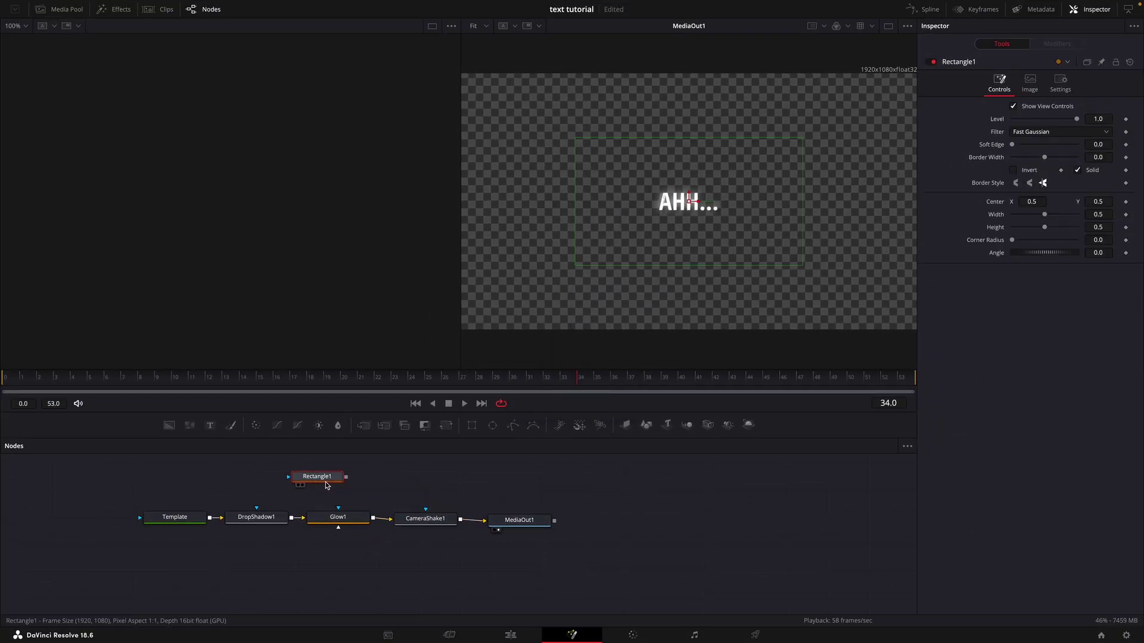
pyautogui.moveTo(214, 477); pyautogui.dragTo(148, 525)
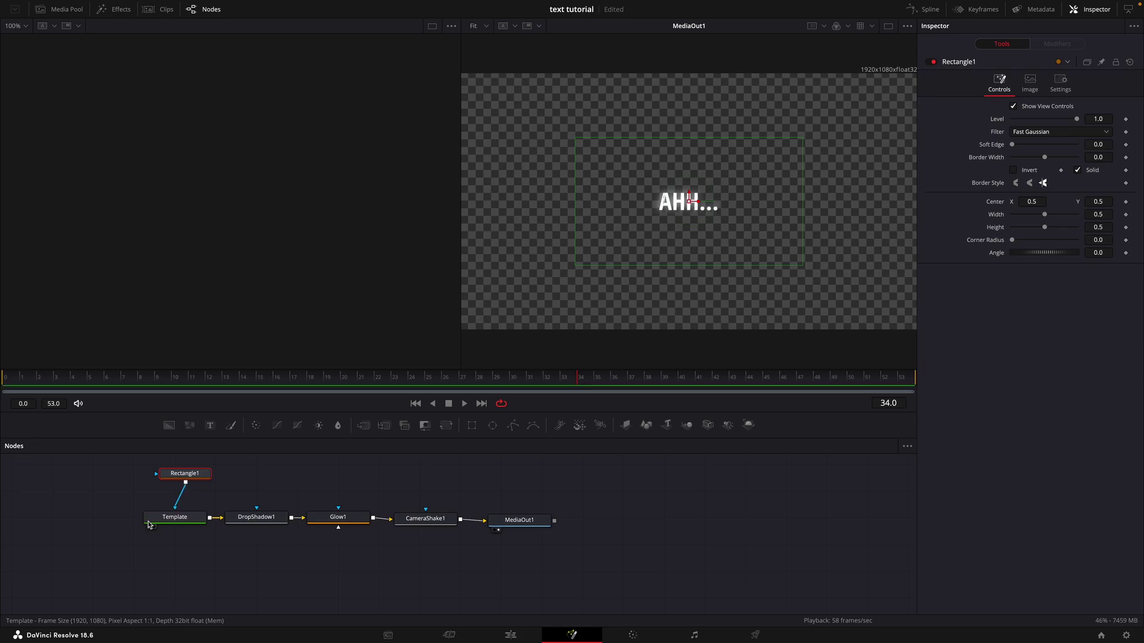
# - Shrink the rectangle mask to a width of 0.26 and height of 0.276, with a soft edge of 0.1055
pyautogui.moveTo(1044, 214); pyautogui.dragTo(1041, 214)
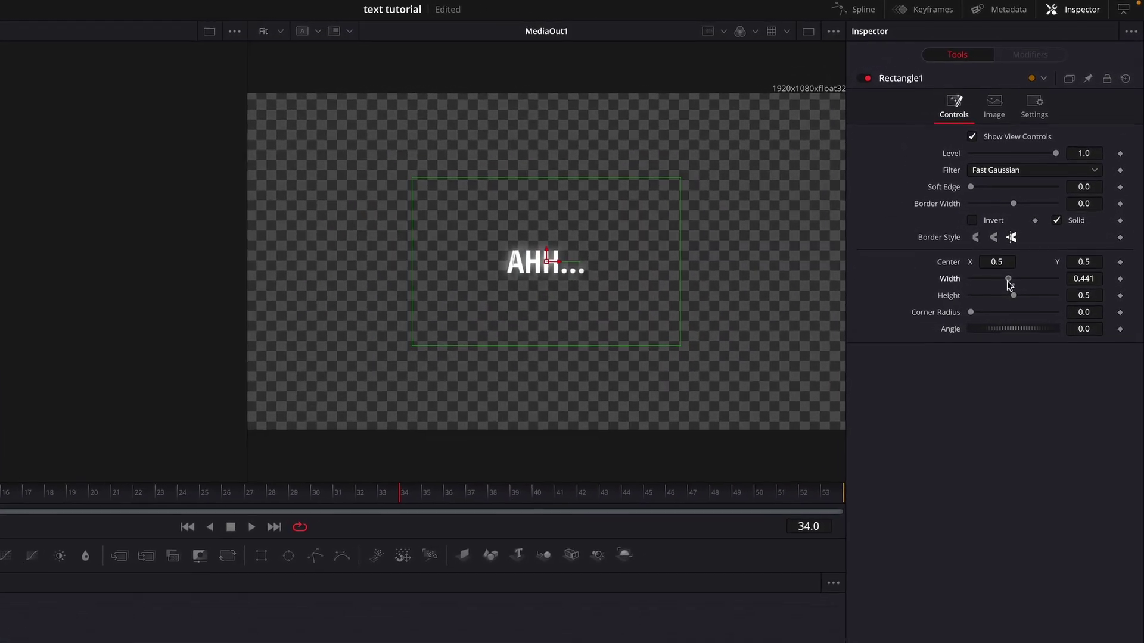
pyautogui.moveTo(1006, 280)
pyautogui.mouseDown()
pyautogui.moveTo(986, 280)
pyautogui.moveTo(1005, 295)
pyautogui.mouseUp()
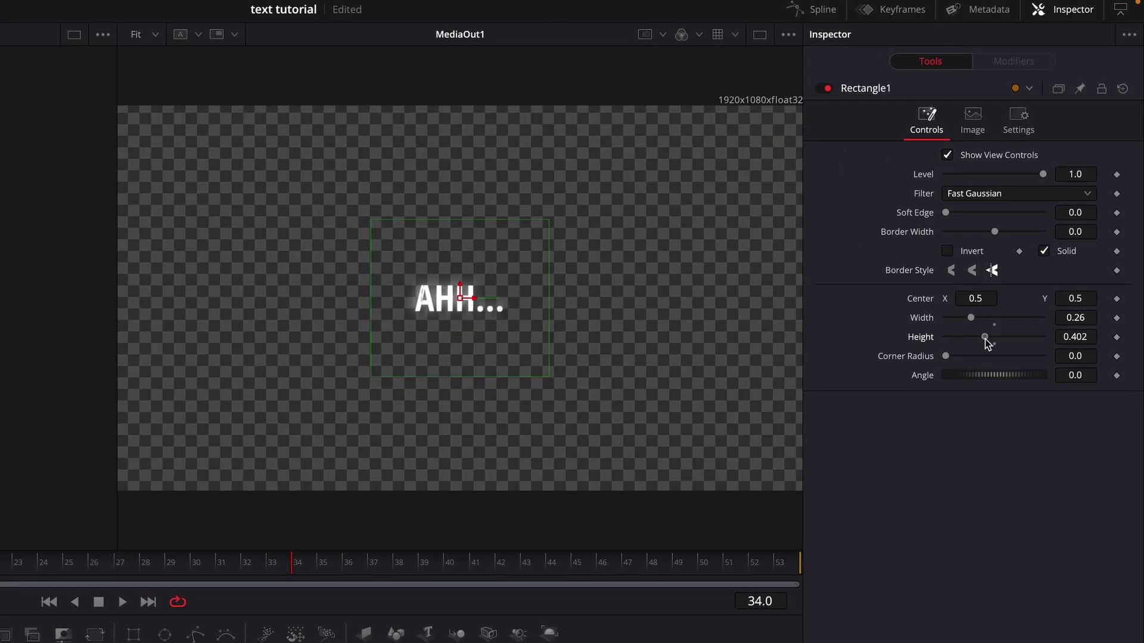
pyautogui.moveTo(986, 338); pyautogui.dragTo(973, 338)
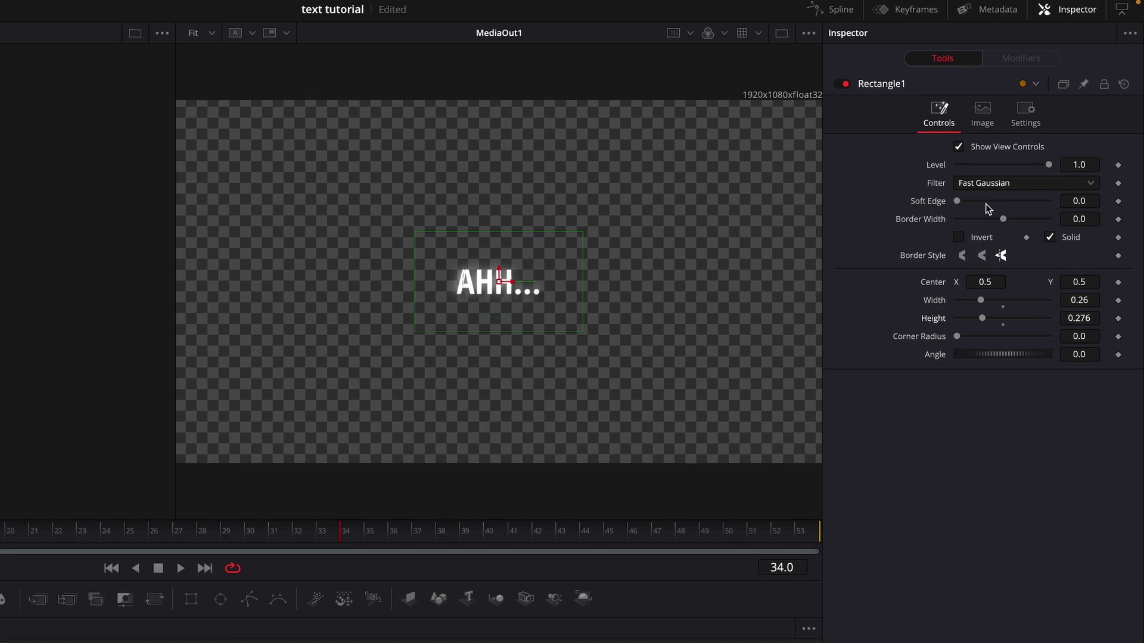
pyautogui.moveTo(962, 197); pyautogui.dragTo(1008, 202)
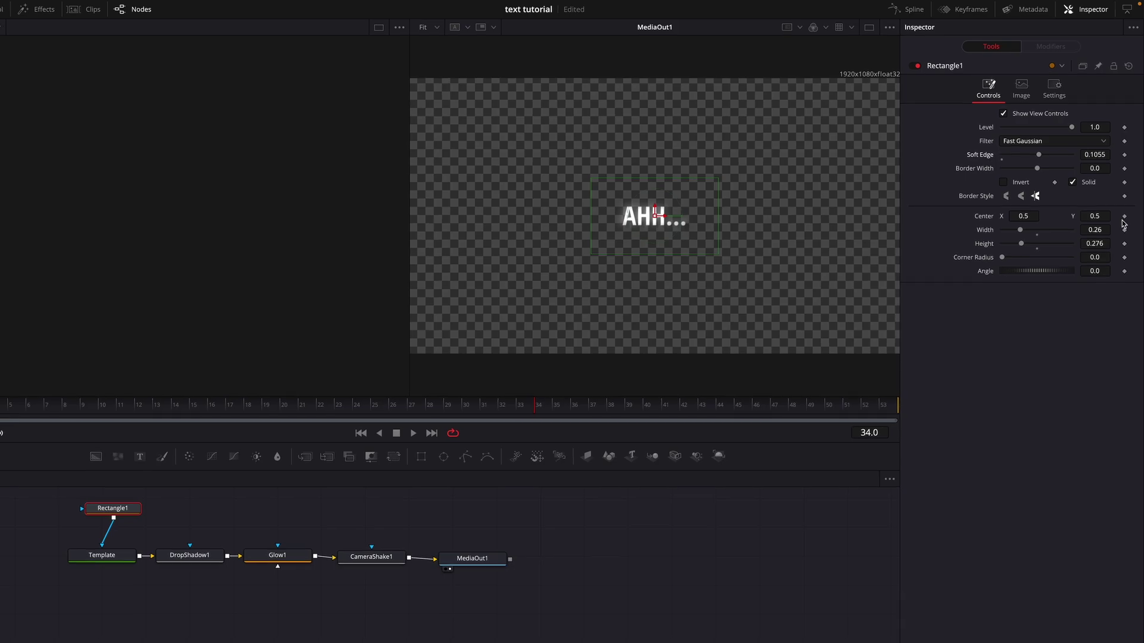
# - Keyframe the rectangle's center to sweep across the text until frame 34, and smooth its displacement keyframes in the Spline editor
pyautogui.click(1124, 211)
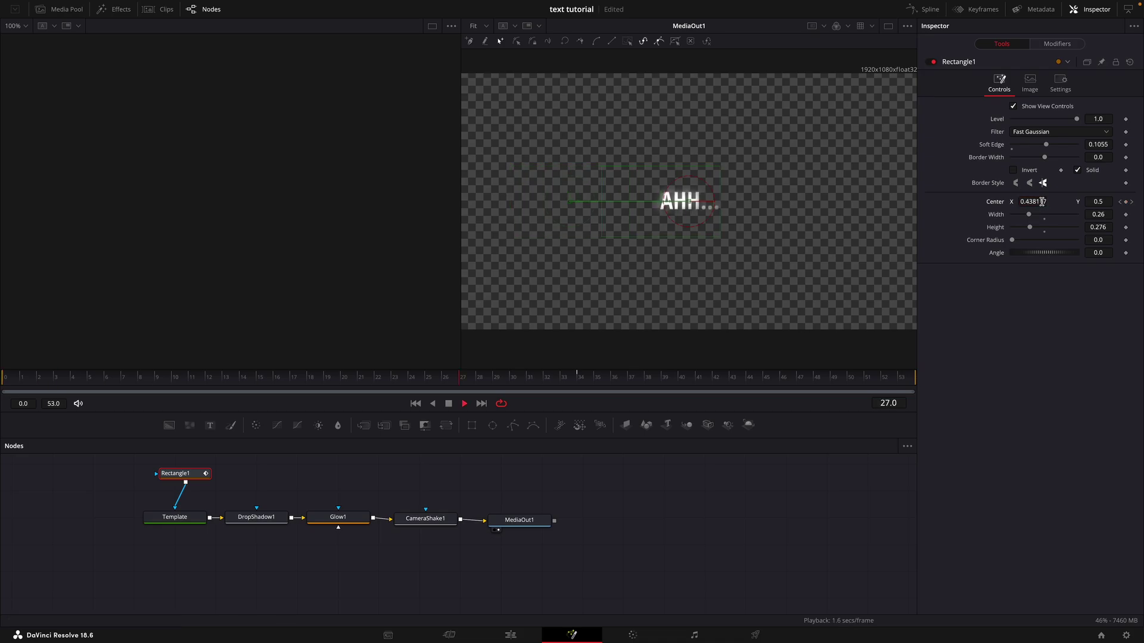
pyautogui.click(927, 10)
pyautogui.click(486, 490)
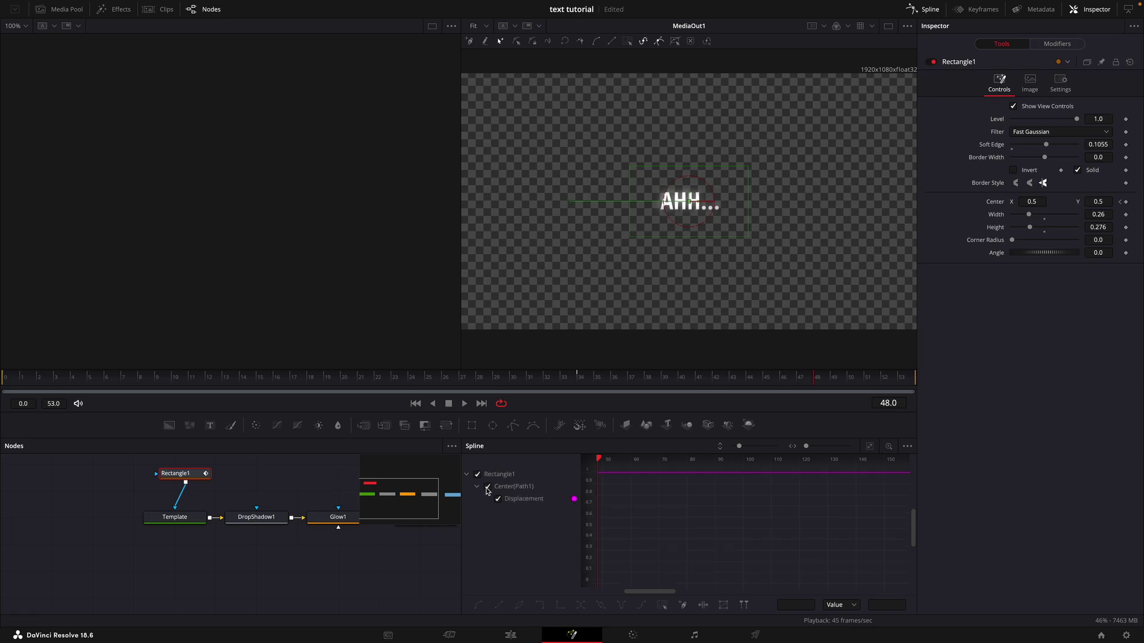
pyautogui.hotkey('ctrl', 'f')
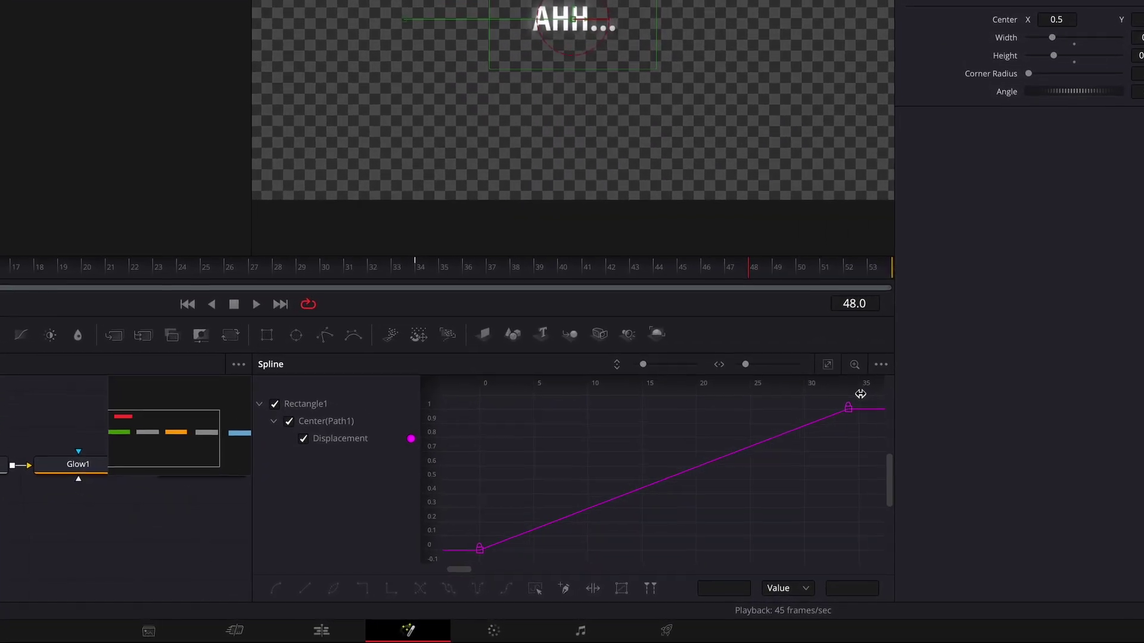
pyautogui.moveTo(867, 420); pyautogui.dragTo(445, 581)
pyautogui.hotkey('shift', 's')
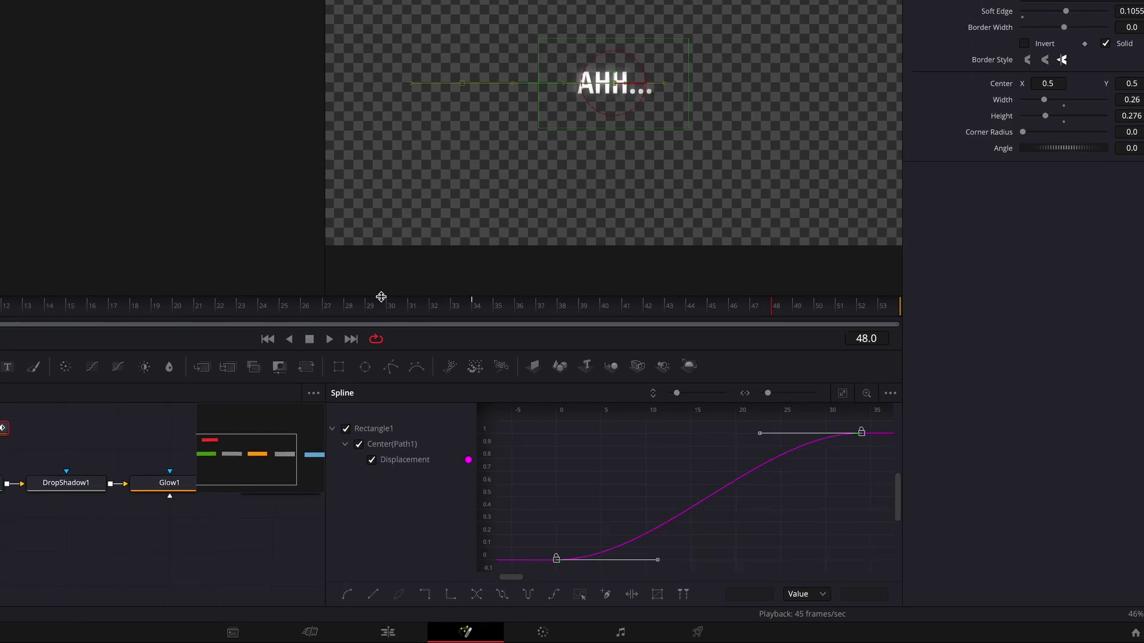
pyautogui.click(0, 276)
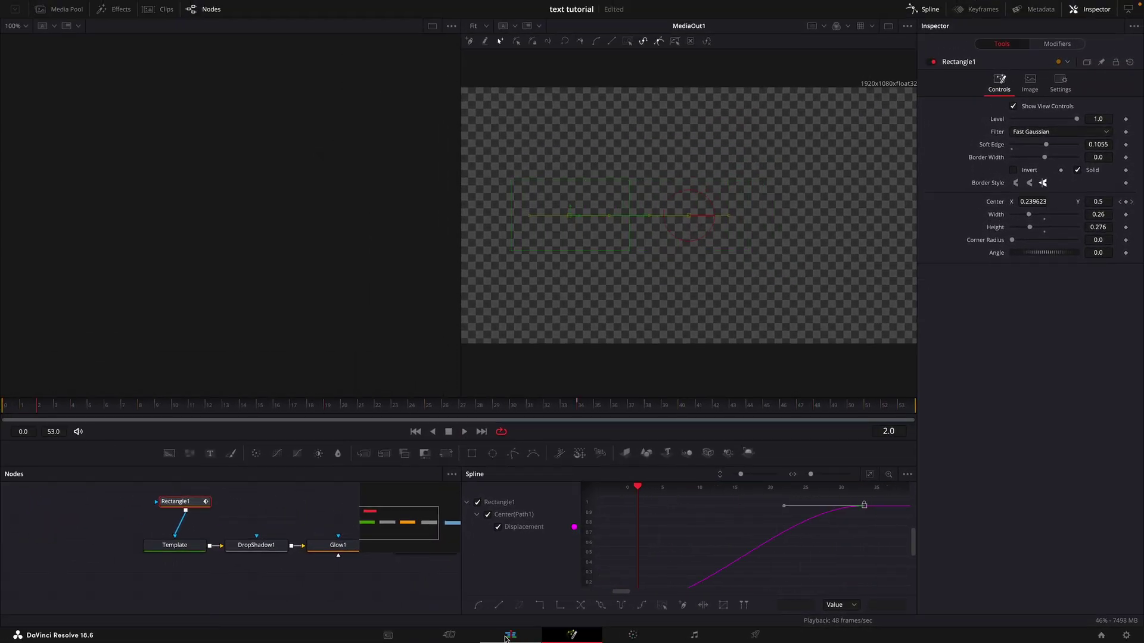
pyautogui.click(931, 10)
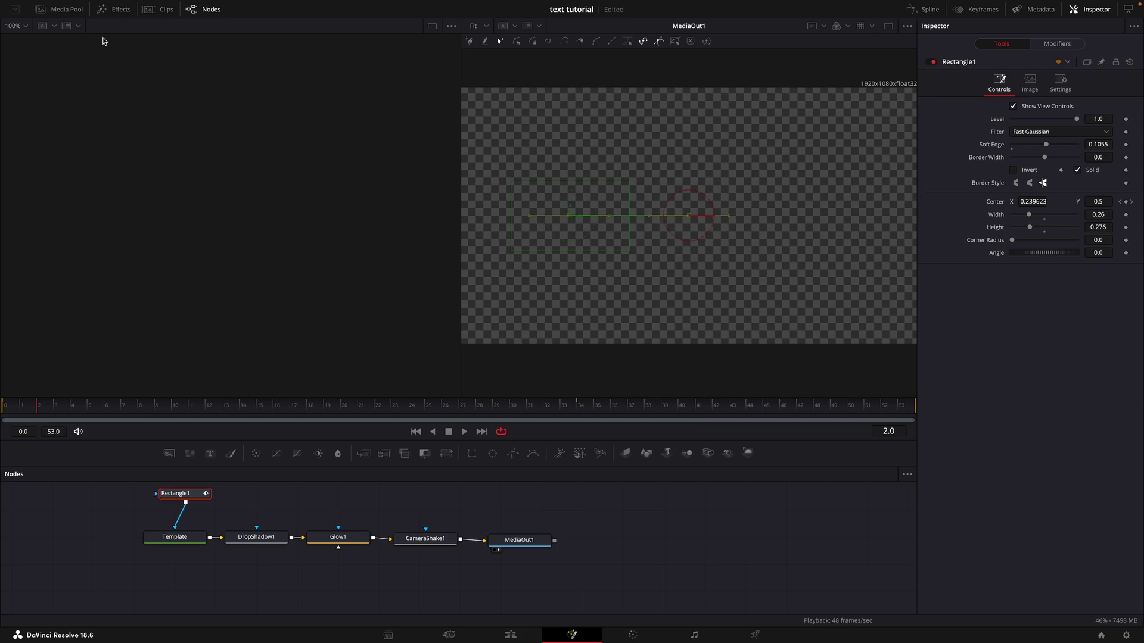
# - Copy the DropShadow1 node from clip 02 into the titles of clips 03 and 04
pyautogui.click(159, 14)
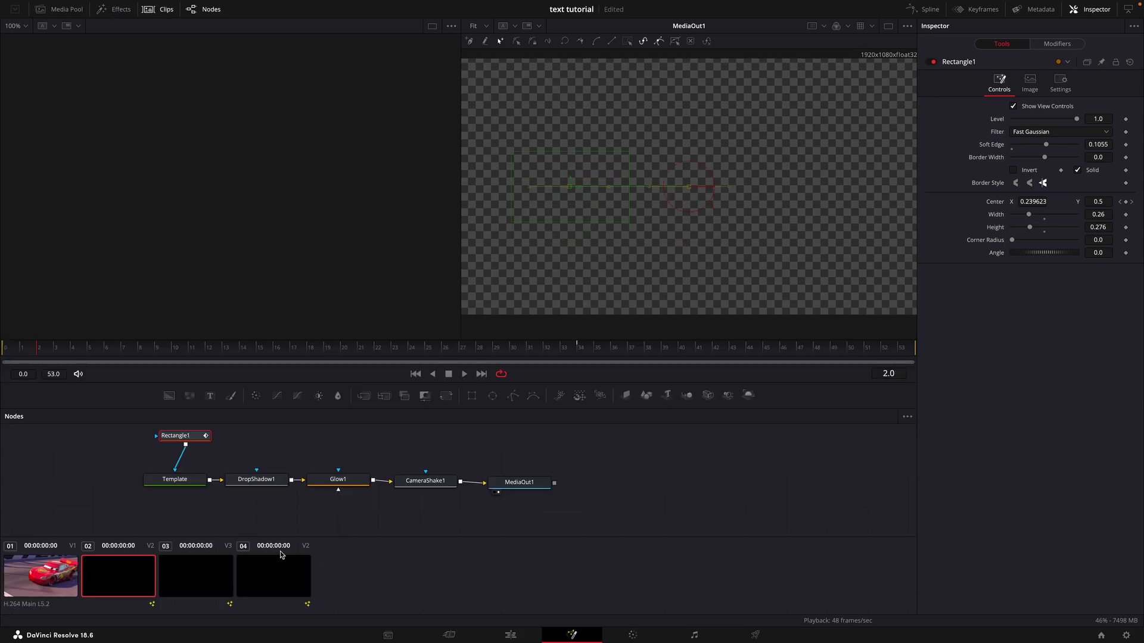
pyautogui.click(271, 486)
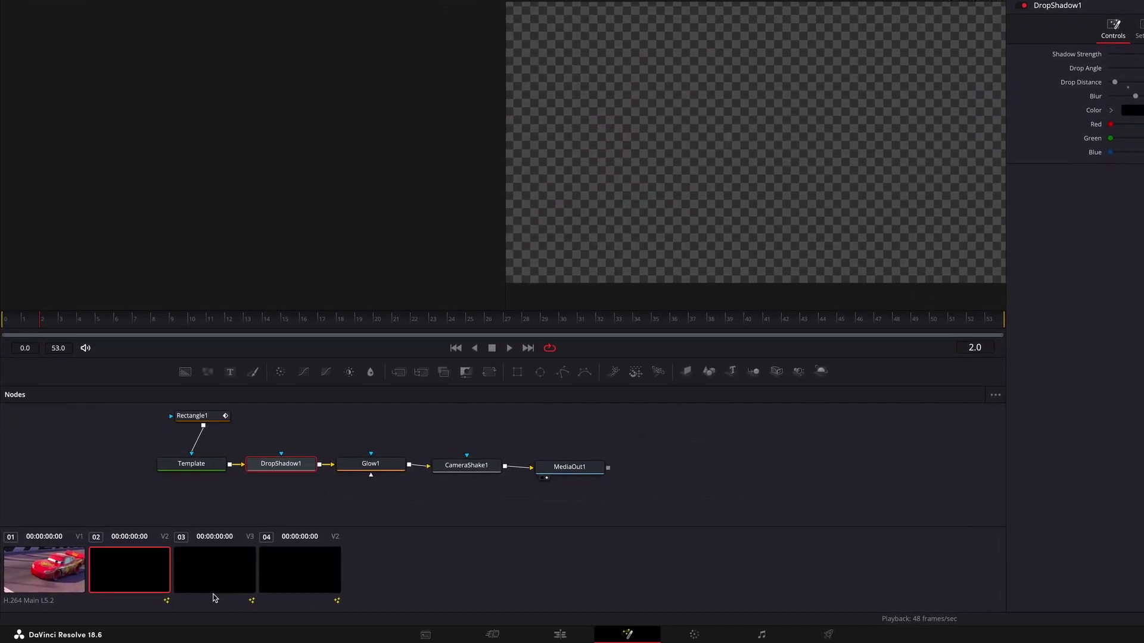
pyautogui.click(190, 587)
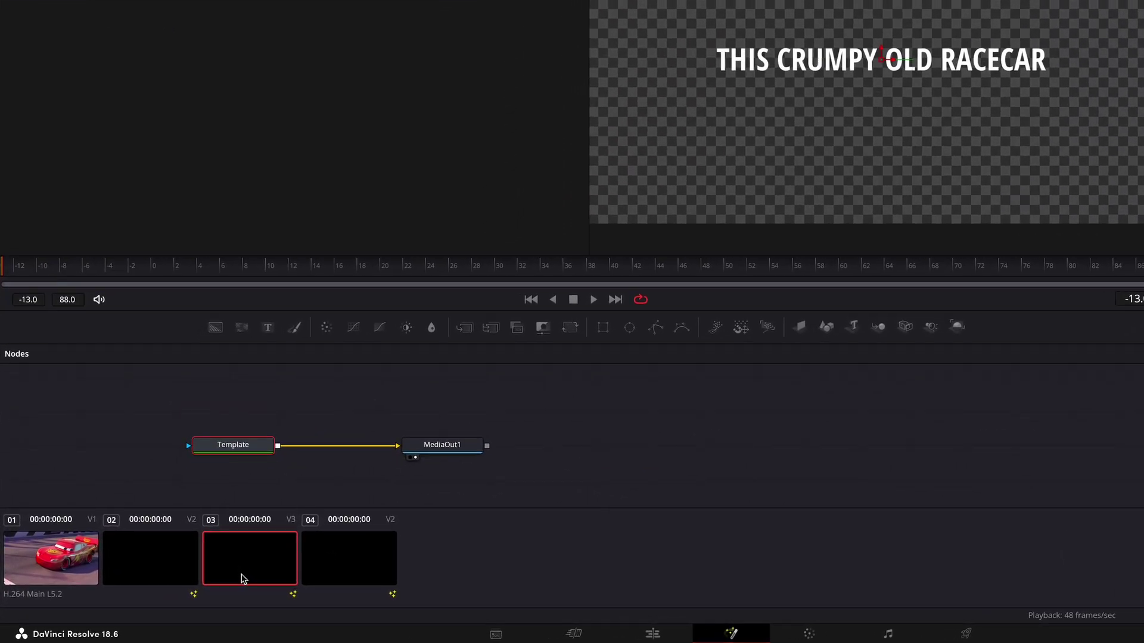
pyautogui.hotkey('ctrl', 'v')
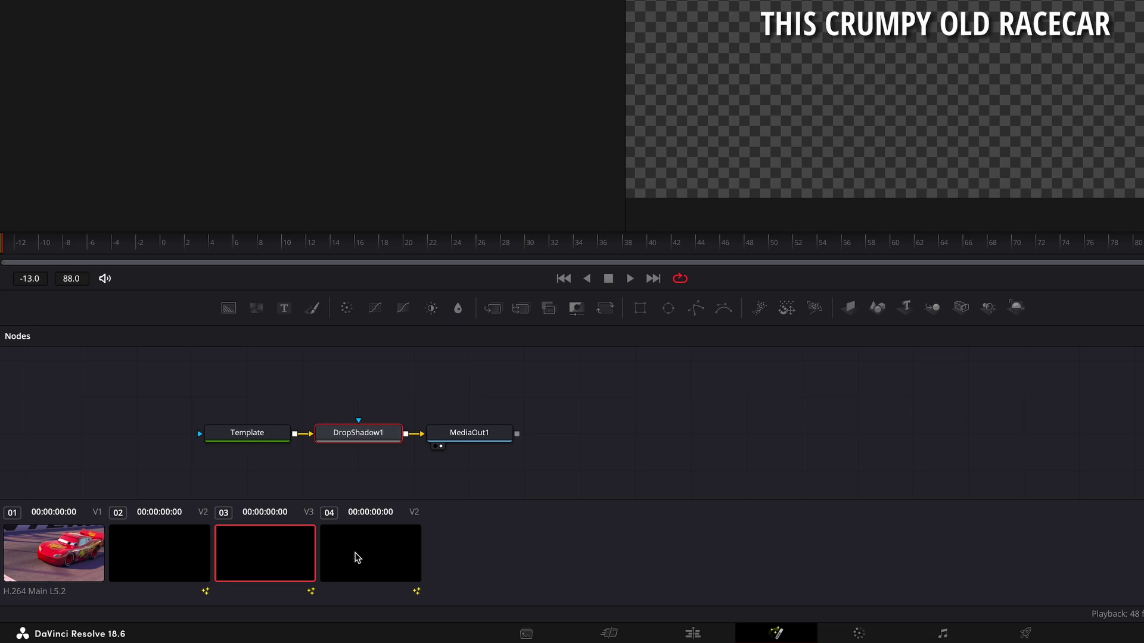
pyautogui.click(335, 558)
pyautogui.hotkey('ctrl', 'v')
# - Copy the Glow1 node from clip 02 into clips 03 and 04 after their drop shadows
pyautogui.click(179, 531)
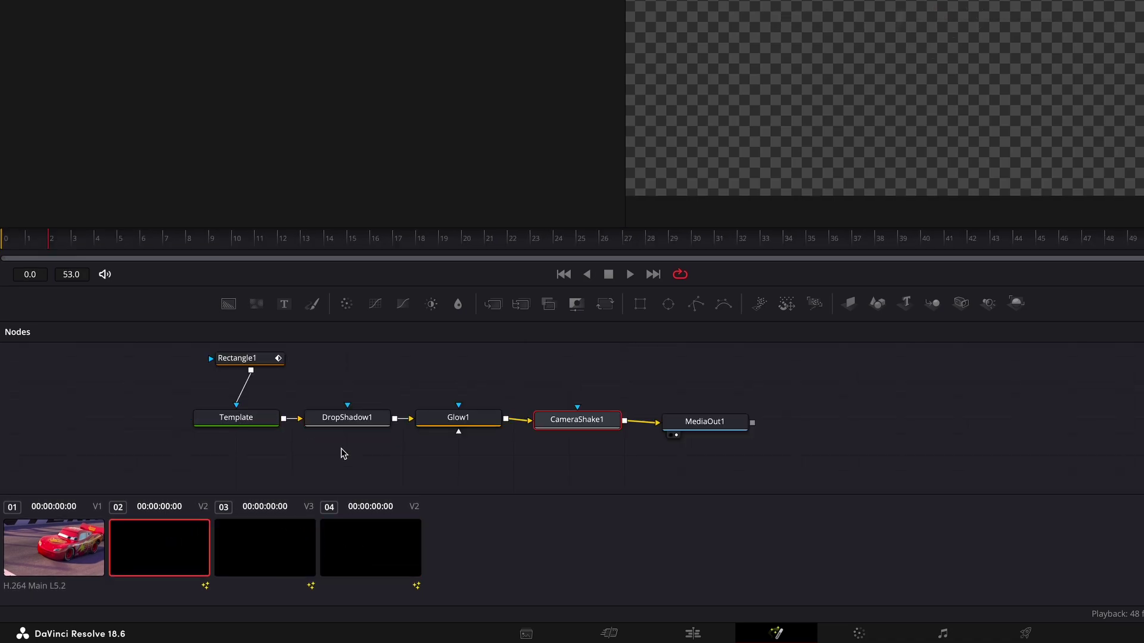
pyautogui.click(464, 428)
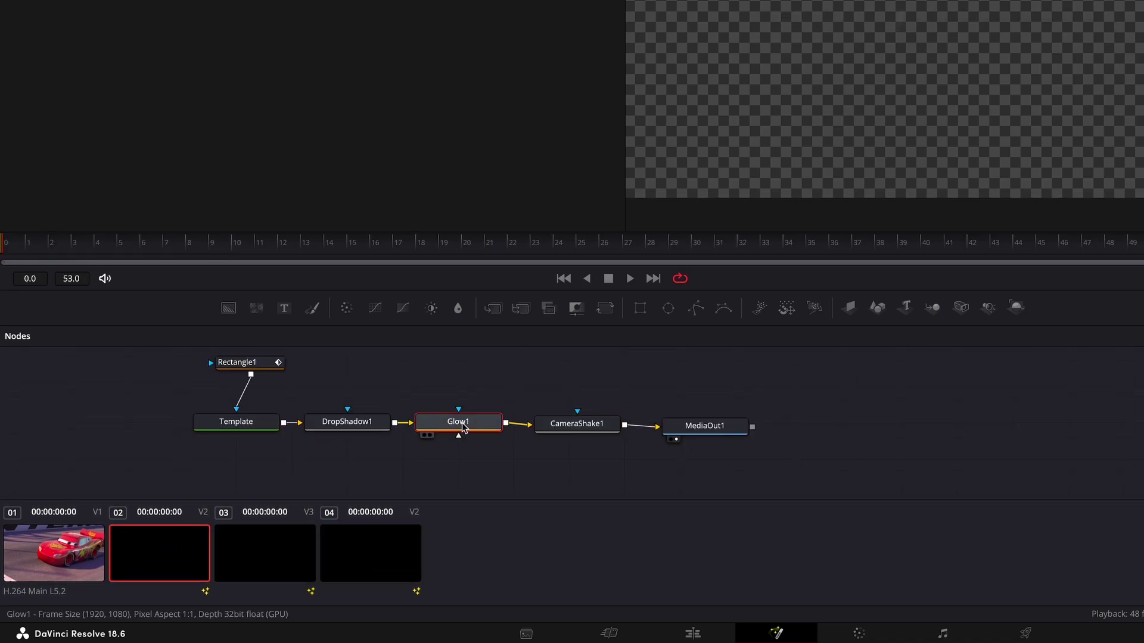
pyautogui.click(247, 555)
pyautogui.hotkey('ctrl', 'v')
pyautogui.click(381, 557)
pyautogui.hotkey('ctrl', 'v')
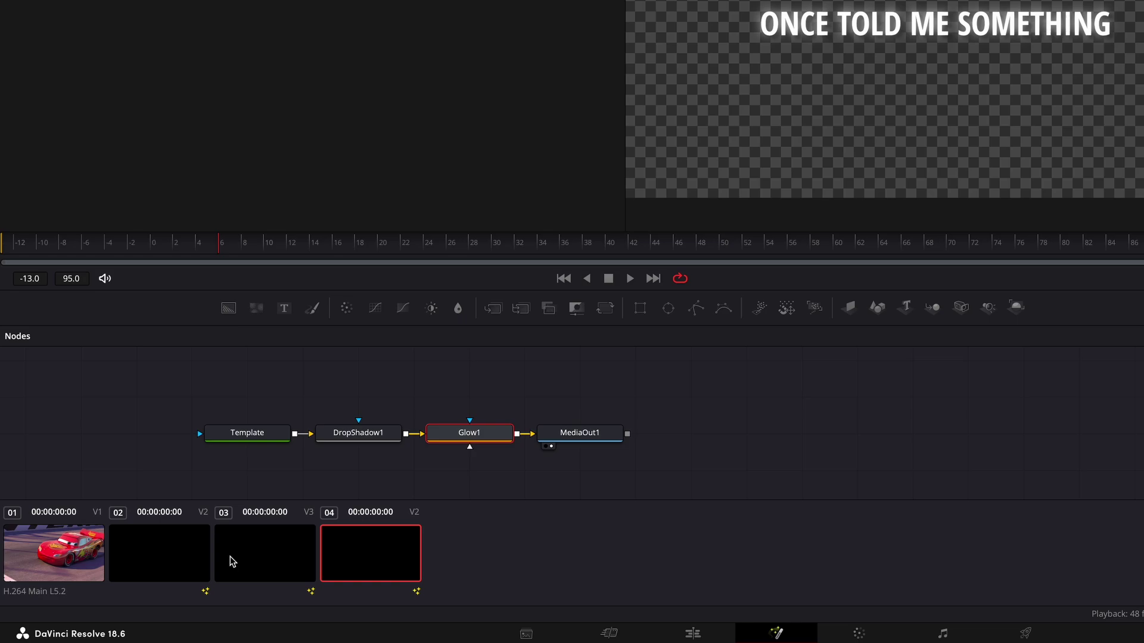
# - Copy the CameraShake1 node from clip 02 into clip 03 after its glow
pyautogui.click(196, 545)
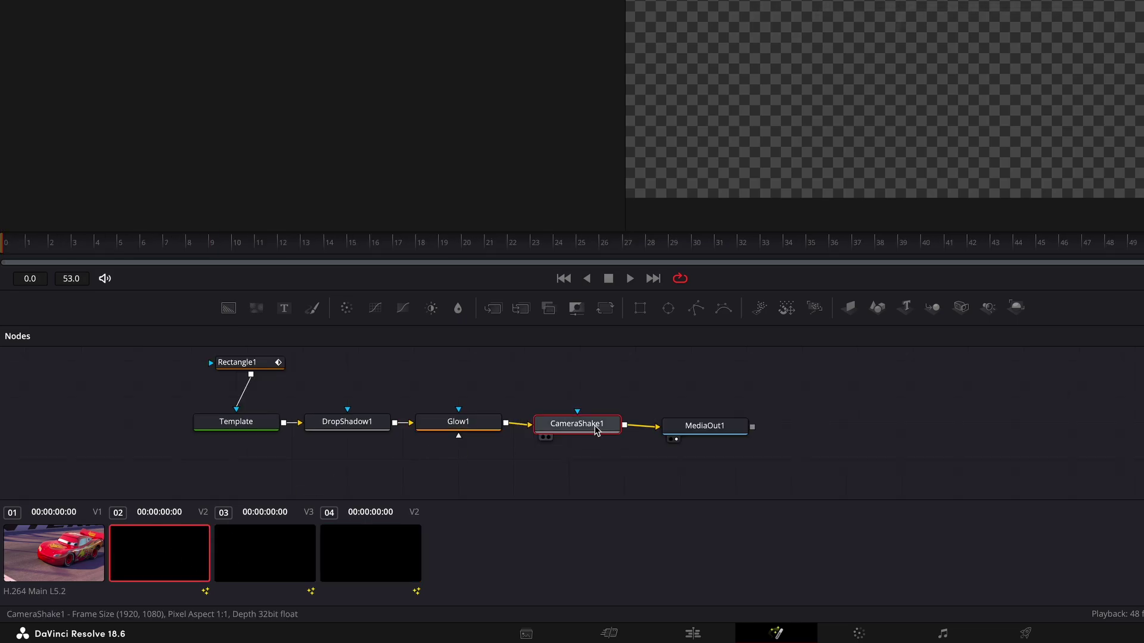
pyautogui.click(258, 554)
pyautogui.hotkey('ctrl', 'v')
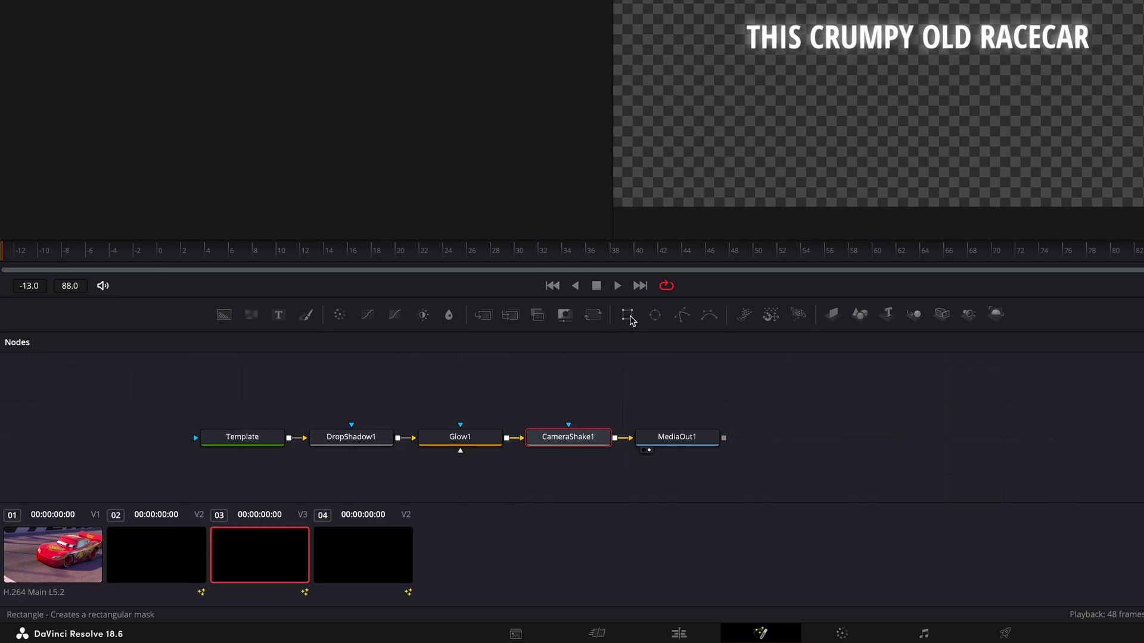
# - Add an unconnected Rectangle mask node above Template in clip 03 and hide the clip thumbnails
pyautogui.moveTo(598, 336); pyautogui.dragTo(242, 404)
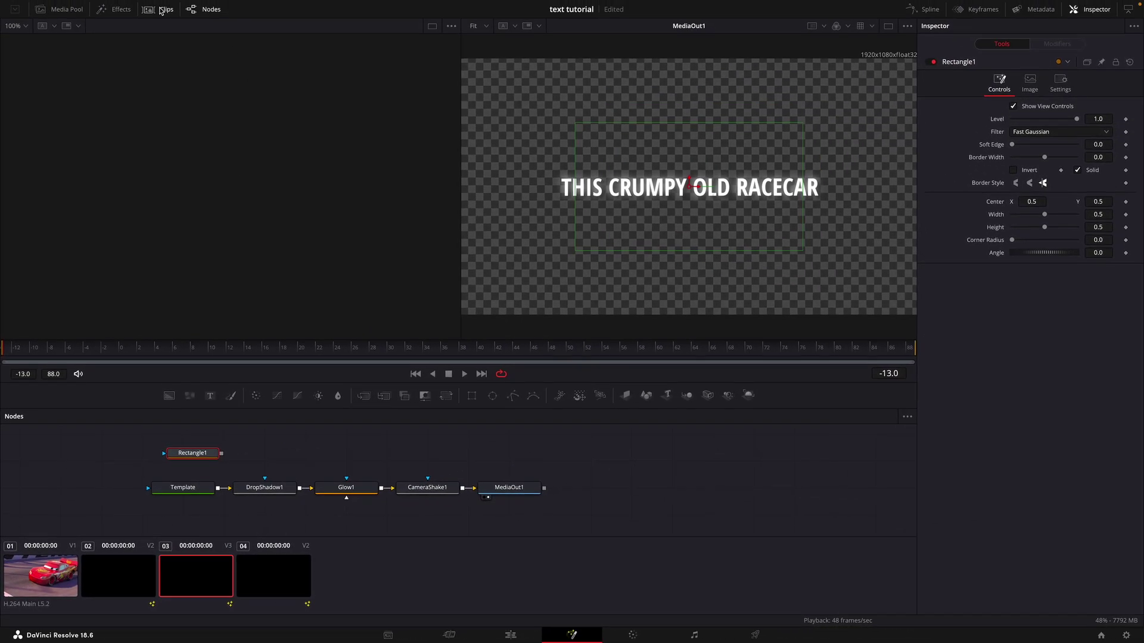
pyautogui.click(162, 9)
# - Play back the THIS CRUMPY OLD RACECAR title over the movie on the Edit page
pyautogui.click(511, 635)
pyautogui.press('space')
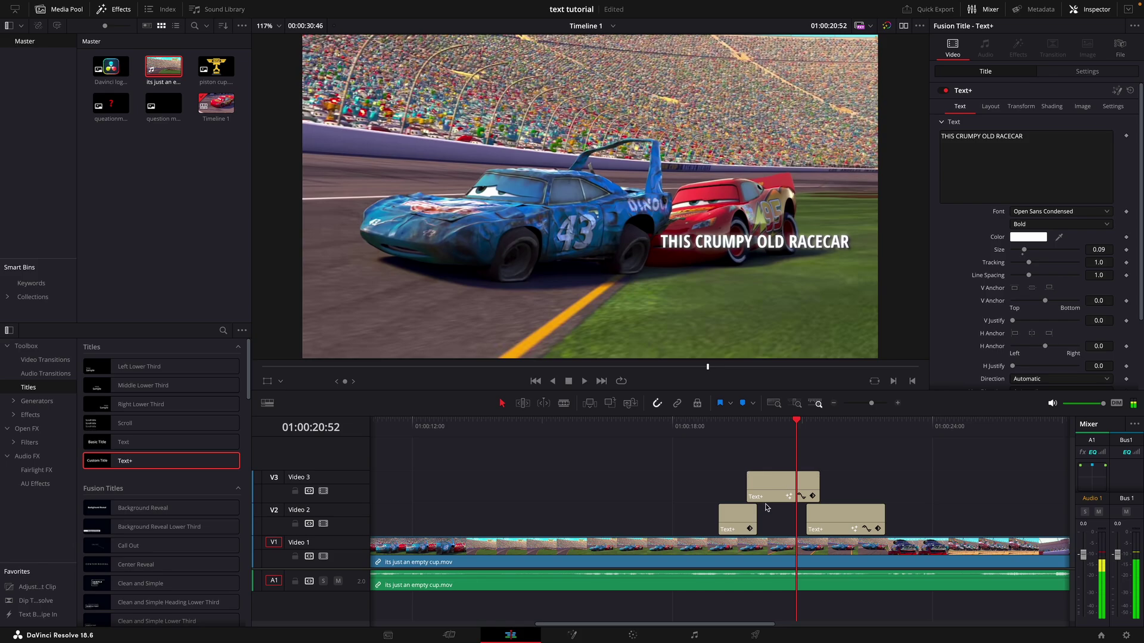
pyautogui.press('space')
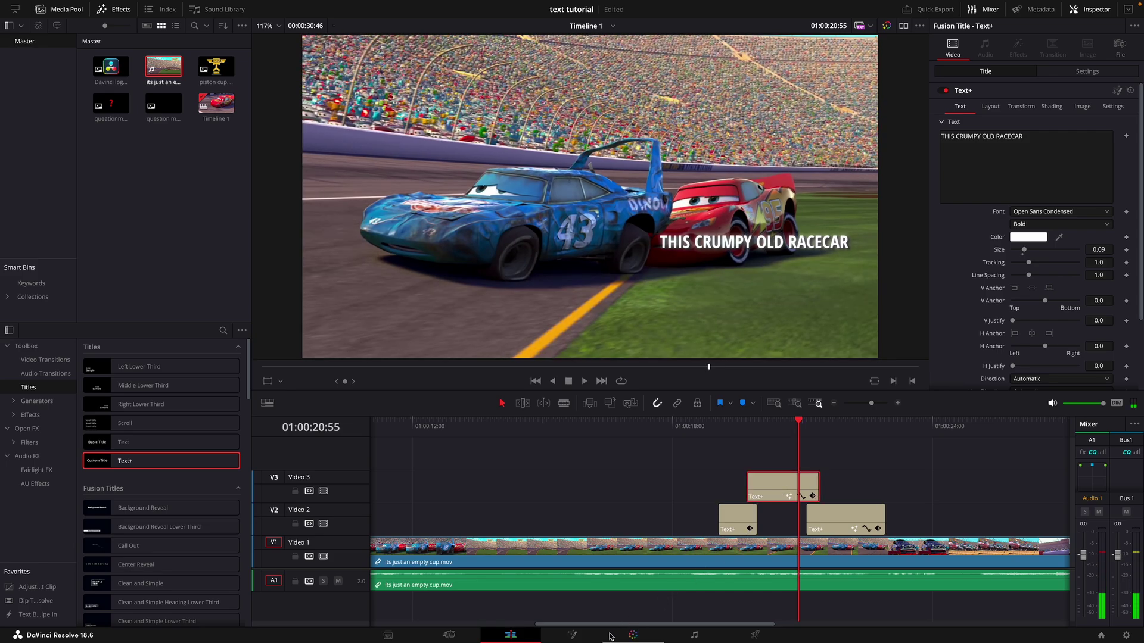
# - Connect the Rectangle mask to Template in the THIS CRUMPY OLD RACECAR title's Fusion composition and widen it to about 0.606
pyautogui.click(595, 637)
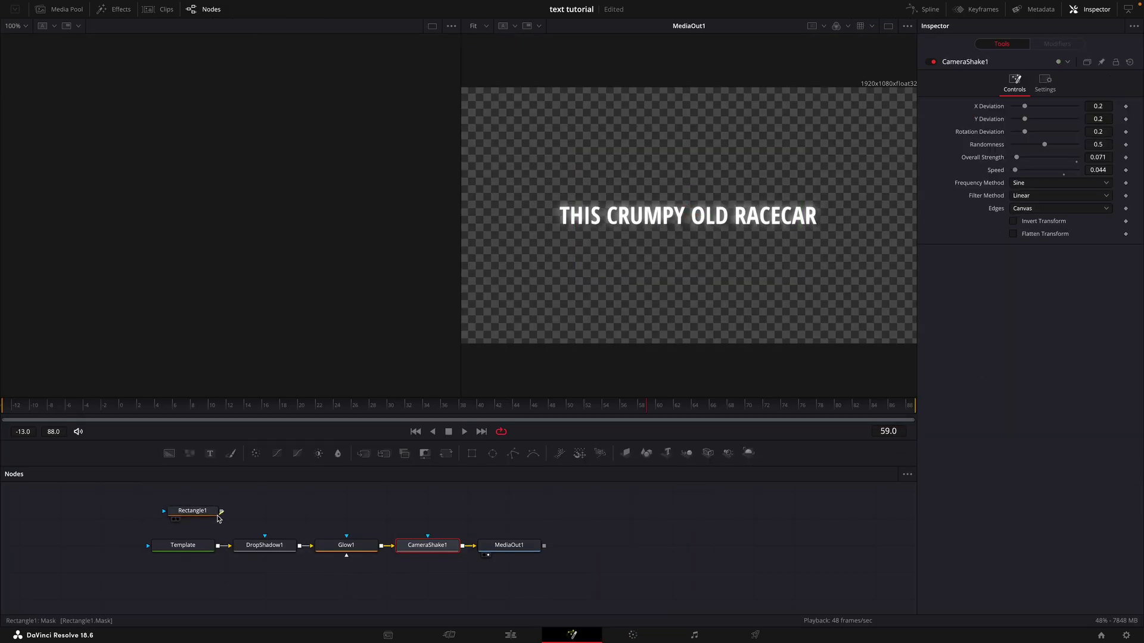
pyautogui.moveTo(219, 517); pyautogui.dragTo(183, 539)
pyautogui.click(195, 511)
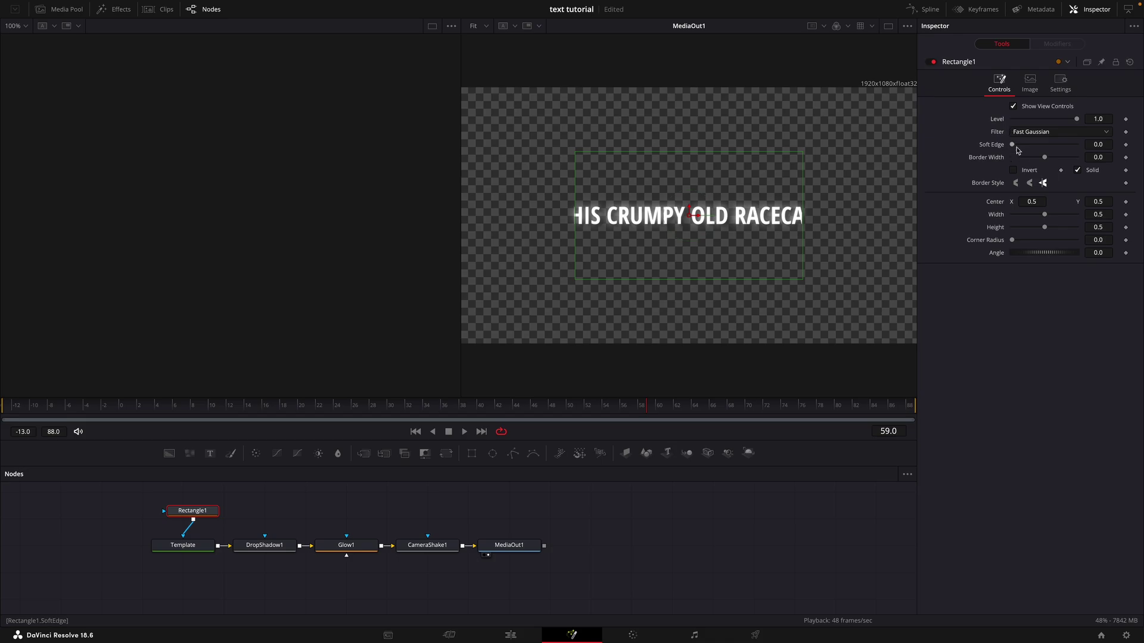
pyautogui.moveTo(1048, 216); pyautogui.dragTo(1055, 215)
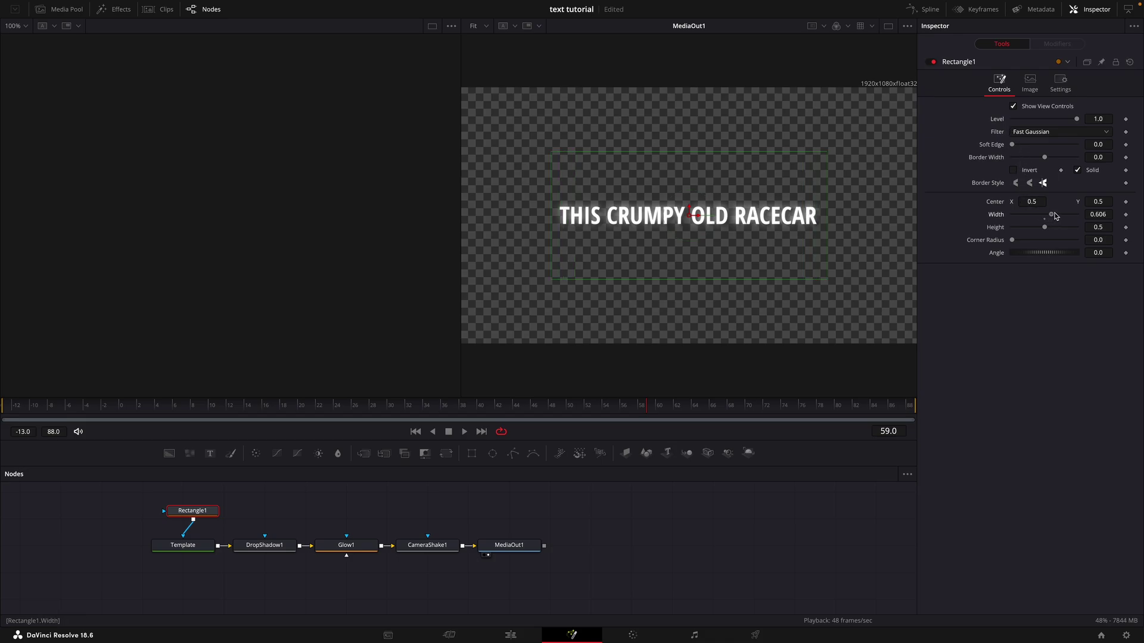
# - Keyframe the mask's center X from -0.165 at frame -13 to 0.5 at frame 59, with a 0.1039 soft edge, and show its spline
pyautogui.click(1126, 202)
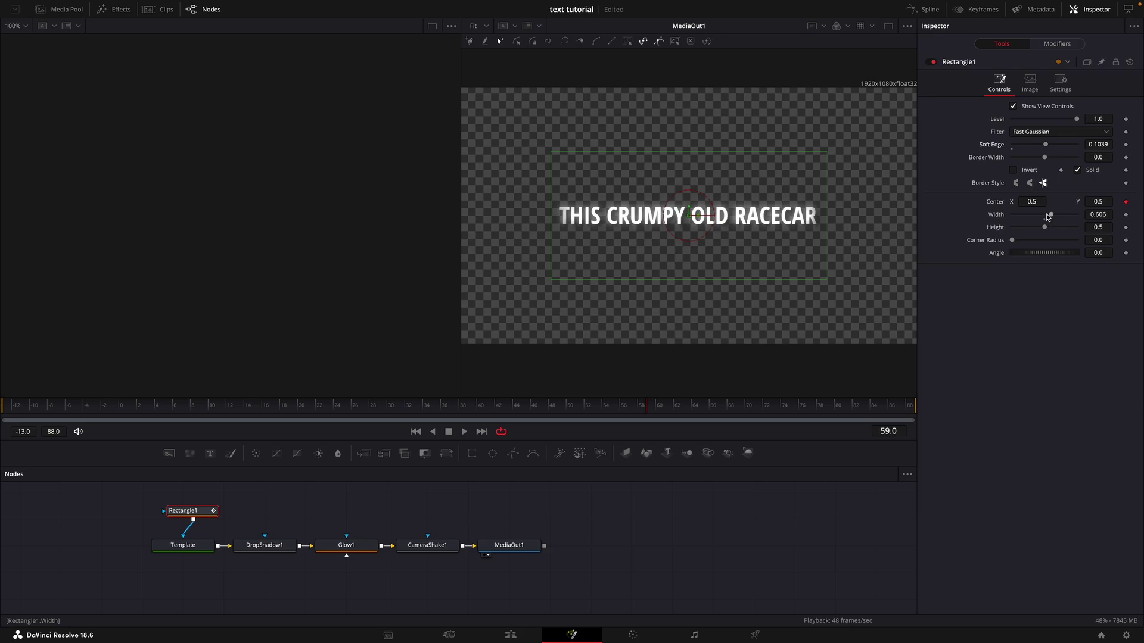
pyautogui.press('Home')
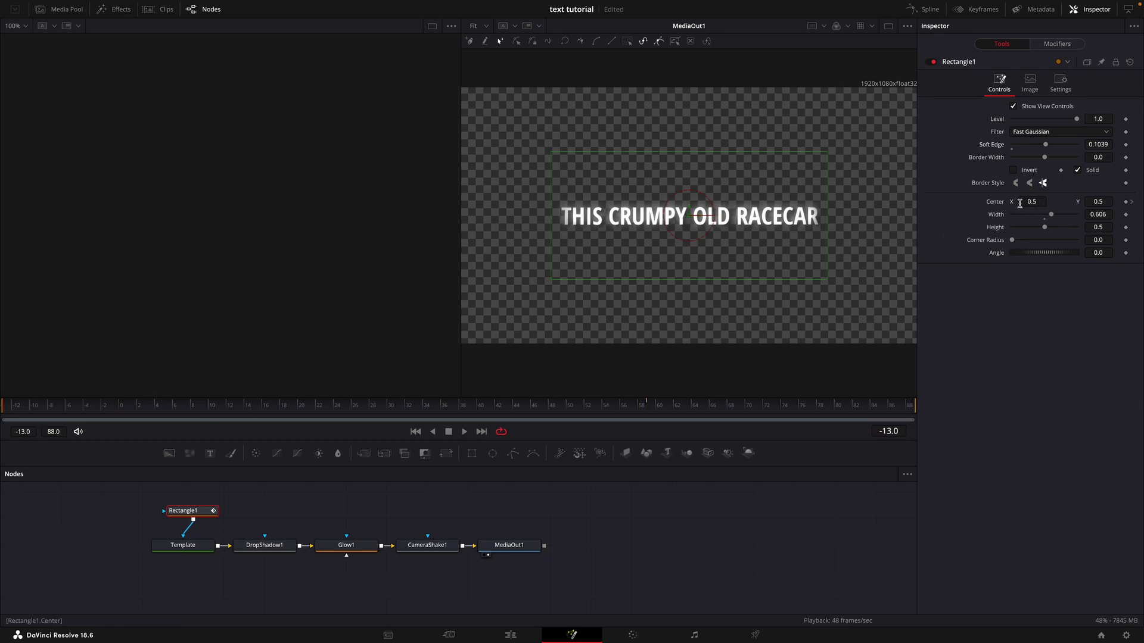
pyautogui.moveTo(1020, 203); pyautogui.dragTo(971, 203)
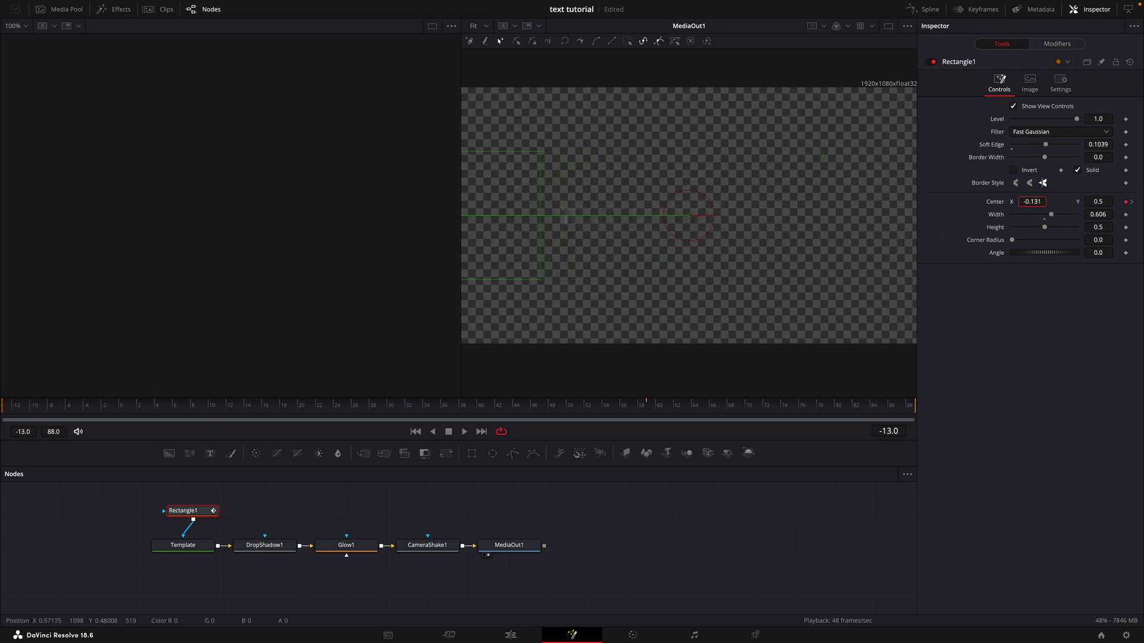
pyautogui.click(920, 8)
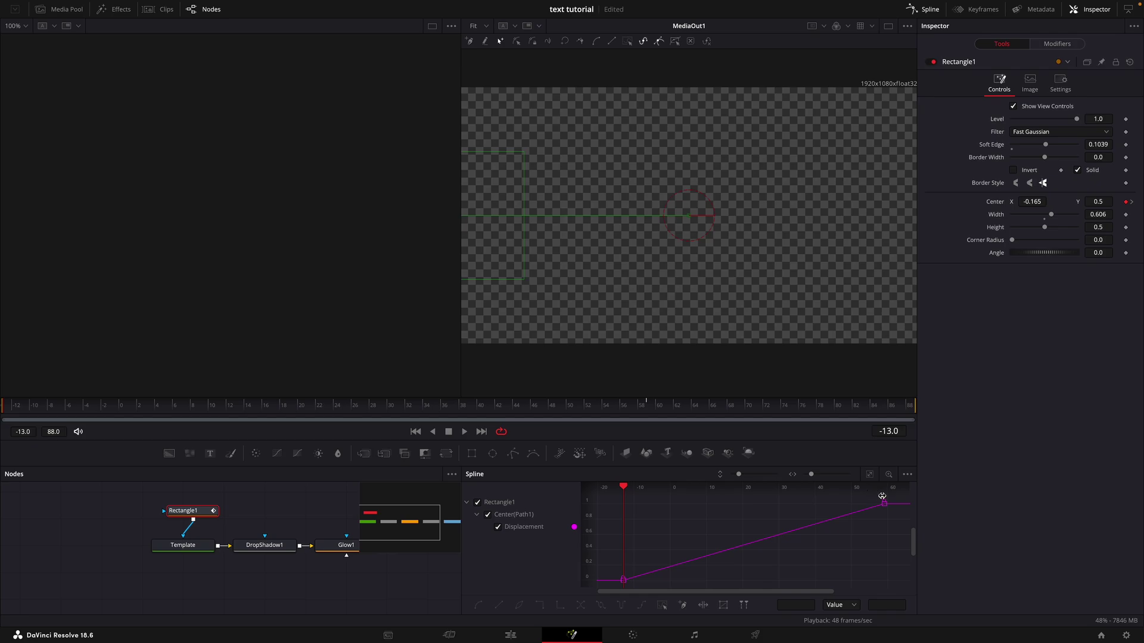
# - In the ONCE TOLD ME SOMETHING title, connect a Rectangle mask to Template with 0.622 width and 0.1118 soft edge, keyframing its center at frame 69
pyautogui.click(506, 635)
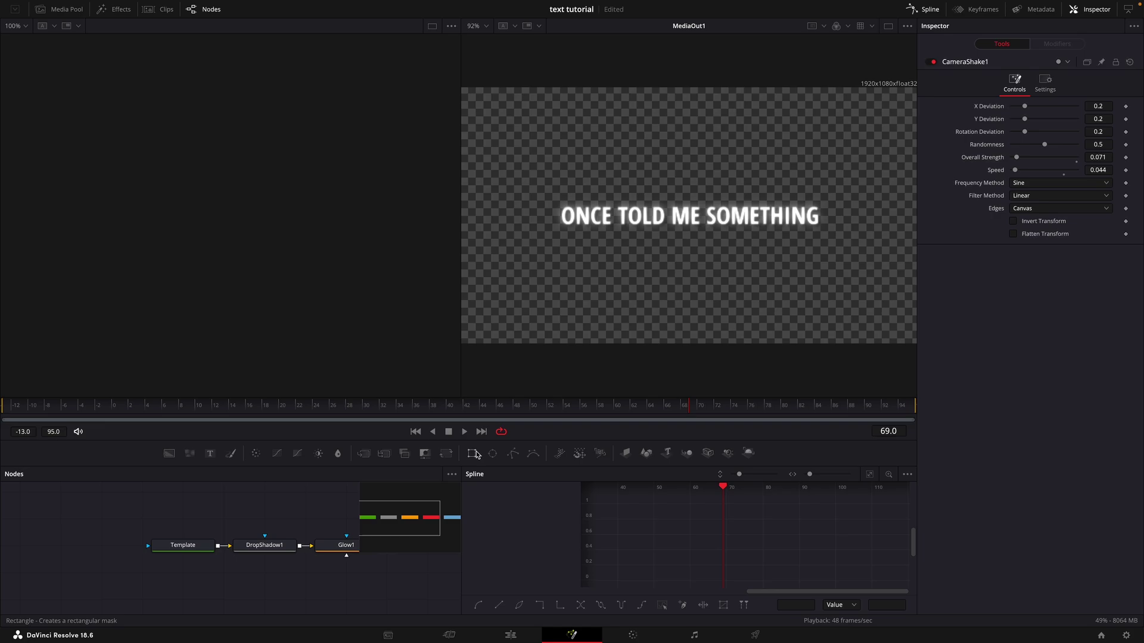
pyautogui.moveTo(477, 454); pyautogui.dragTo(176, 547)
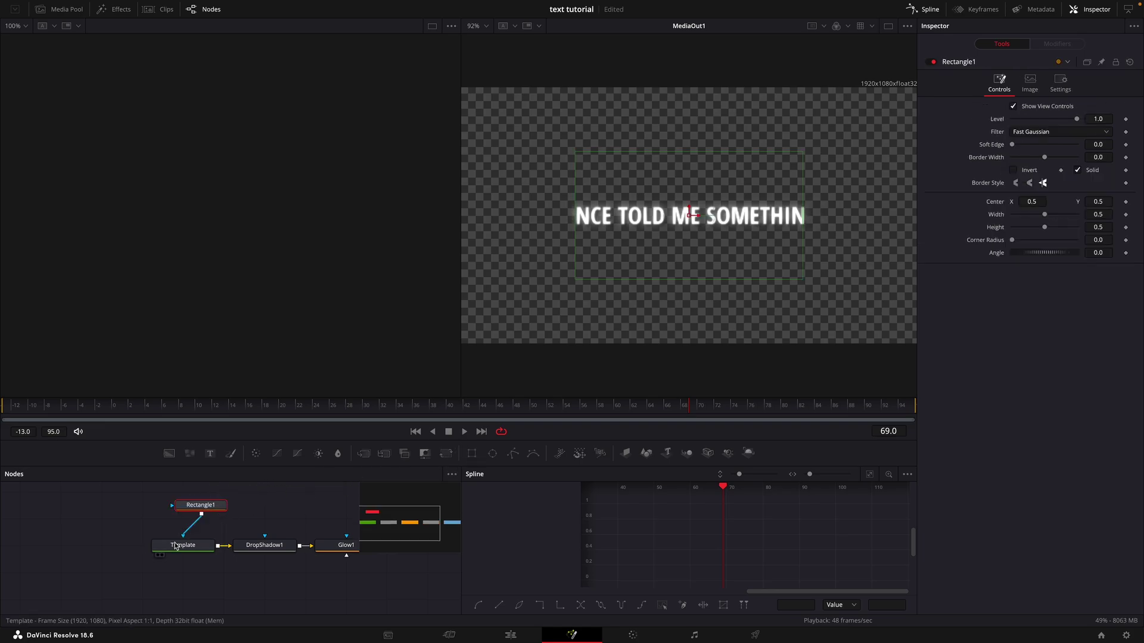
pyautogui.click(1126, 202)
pyautogui.moveTo(1044, 214); pyautogui.dragTo(1052, 215)
pyautogui.moveTo(1011, 144); pyautogui.dragTo(1048, 145)
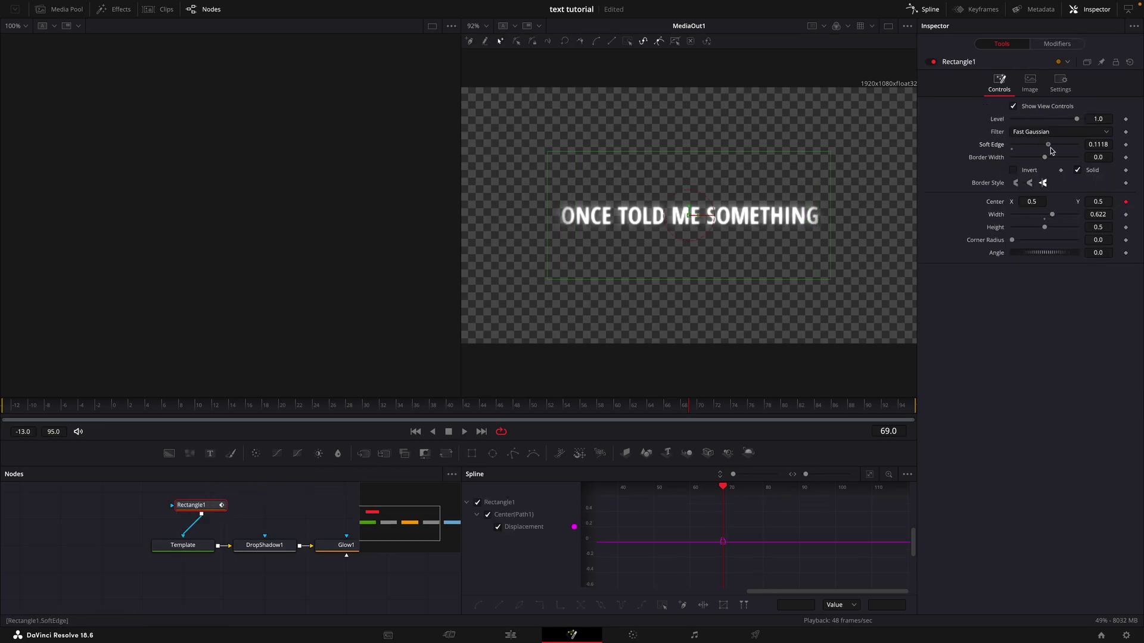
# - Keyframe the mask's center X at -0.181 on frame -13 and smooth both keyframes of its displacement curve
pyautogui.press('Home')
pyautogui.moveTo(1051, 203); pyautogui.dragTo(977, 204)
pyautogui.hotkey('ctrl', 'a')
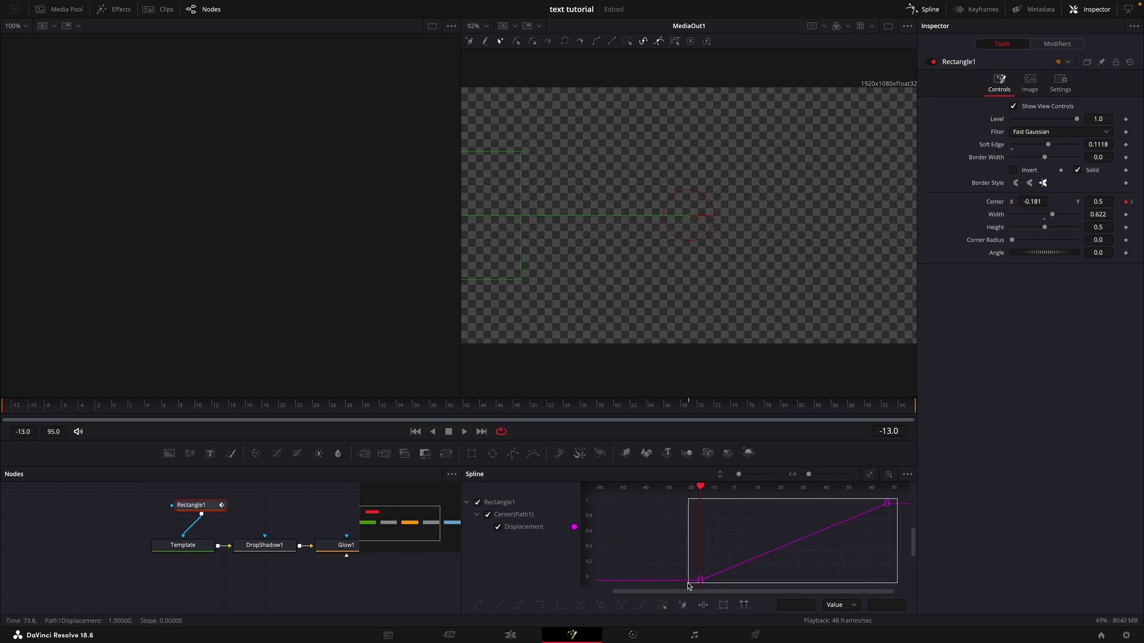
pyautogui.press('s')
pyautogui.click(923, 11)
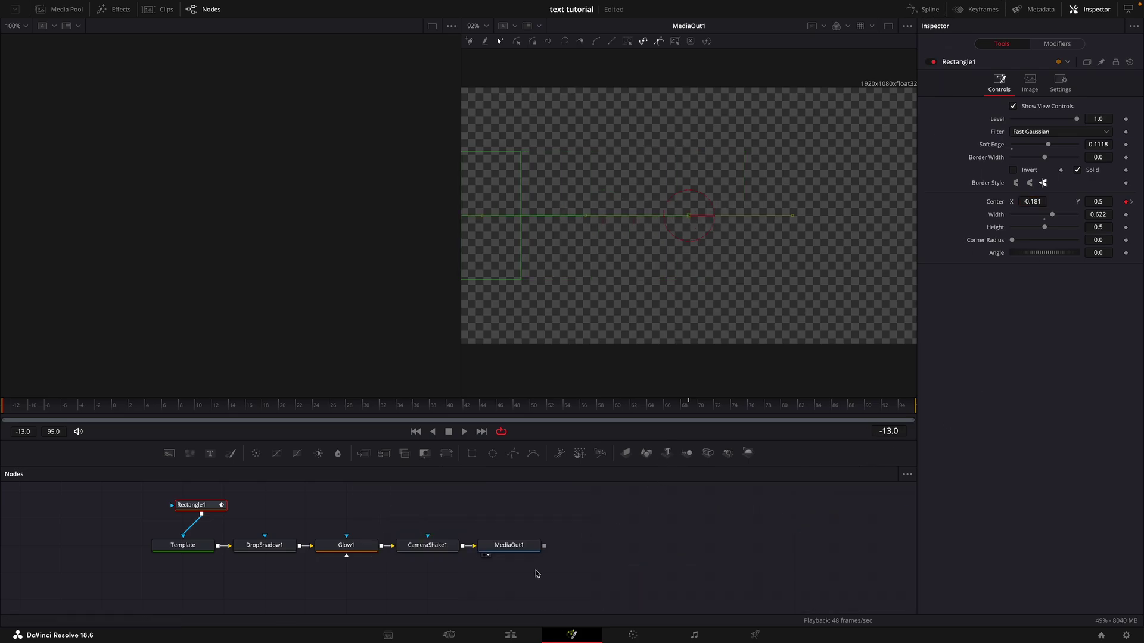
# - On the Edit page, trim the AHH... and ONCE TOLD ME SOMETHING titles to start slightly earlier, checking the timing against playback
pyautogui.click(511, 635)
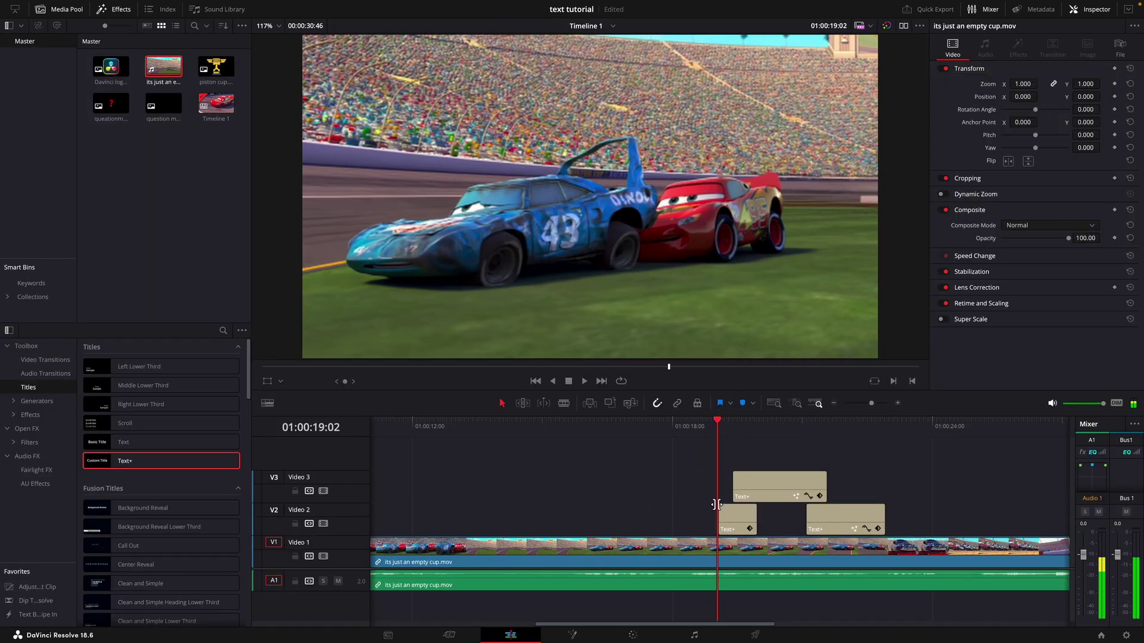
pyautogui.click(740, 521)
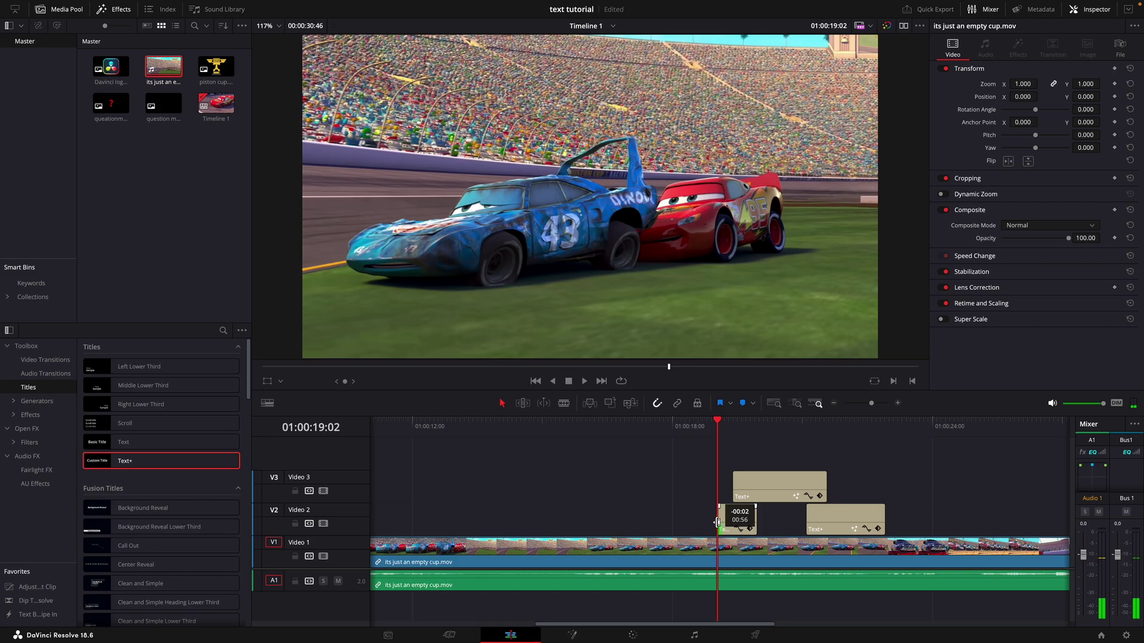
pyautogui.moveTo(741, 521); pyautogui.dragTo(757, 522)
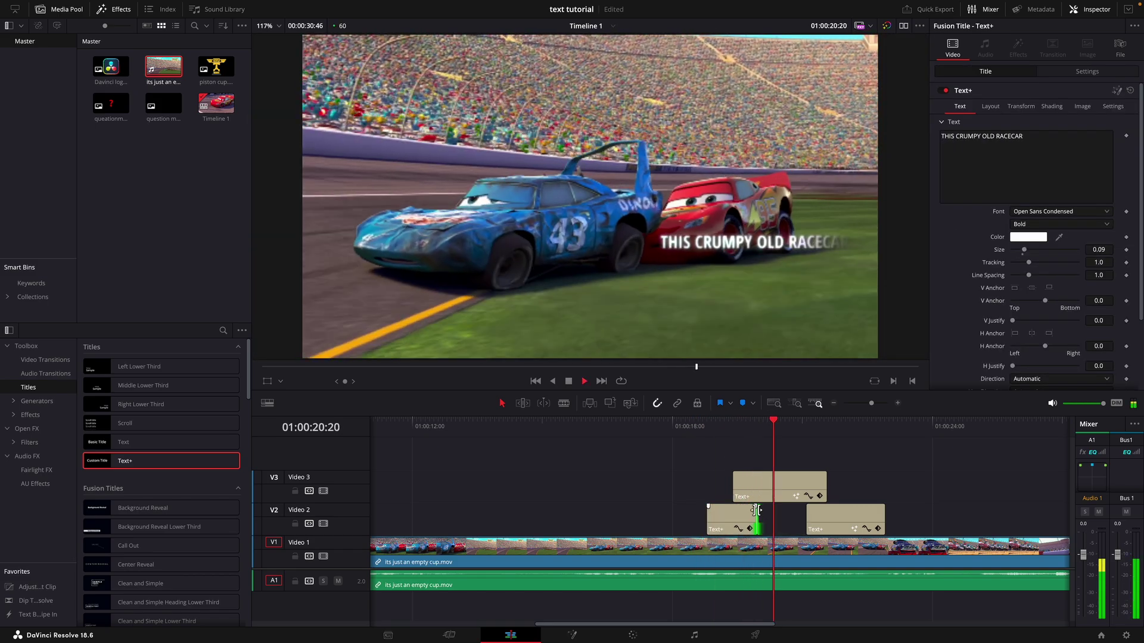
pyautogui.click(798, 431)
pyautogui.press('space')
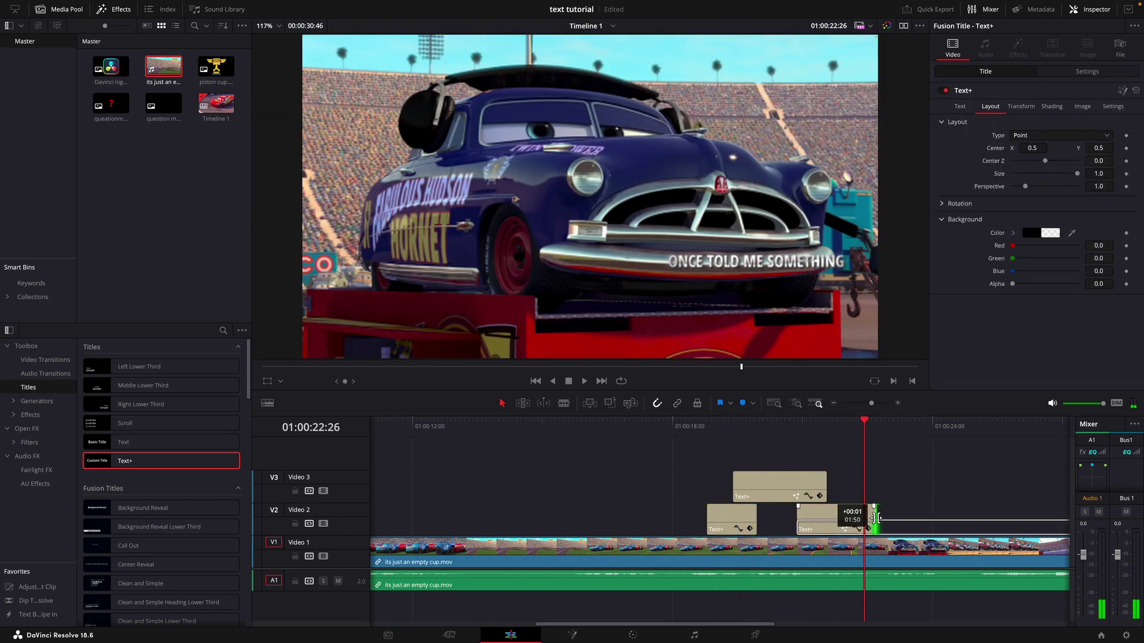
# - Add a fade-out to the end of each of the three Text+ titles and play them back
pyautogui.moveTo(861, 429); pyautogui.dragTo(743, 429)
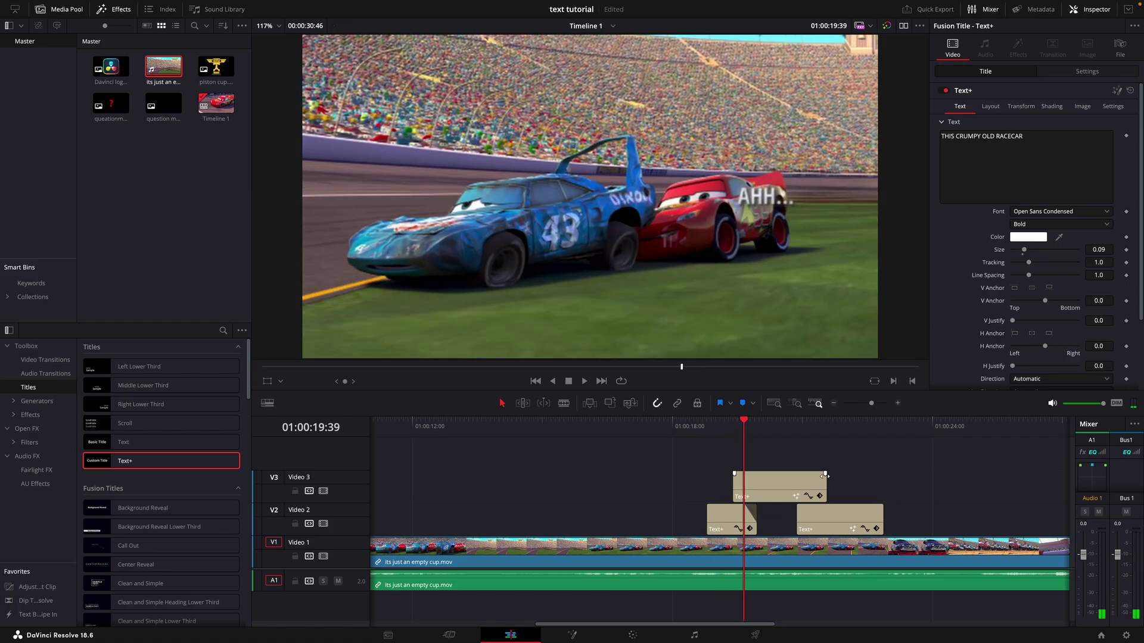
pyautogui.press('space')
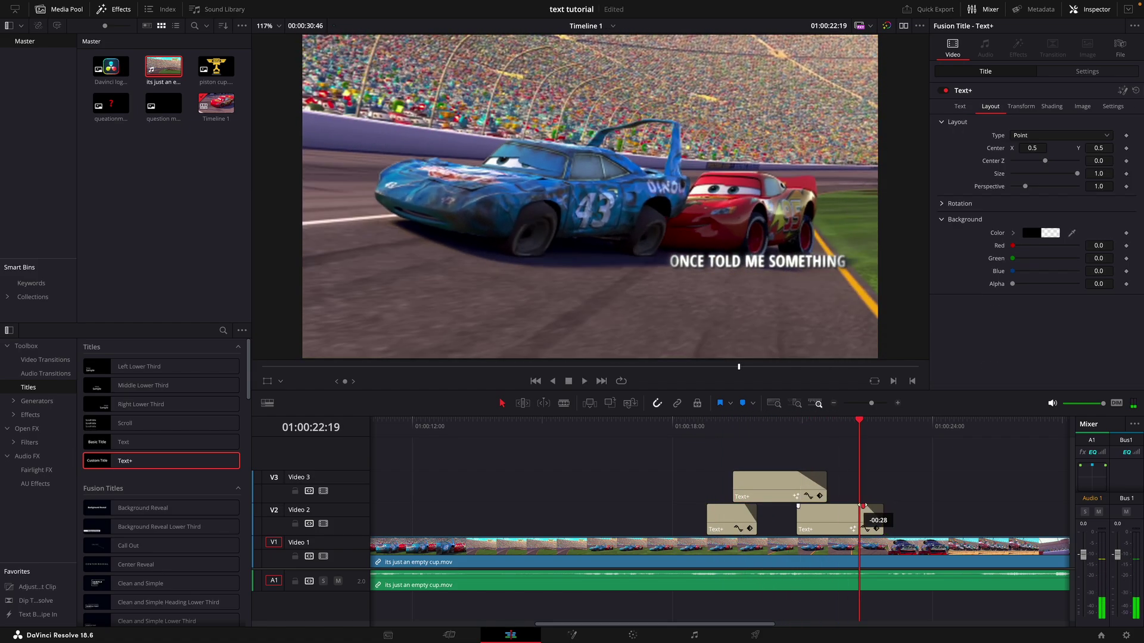
pyautogui.press('space')
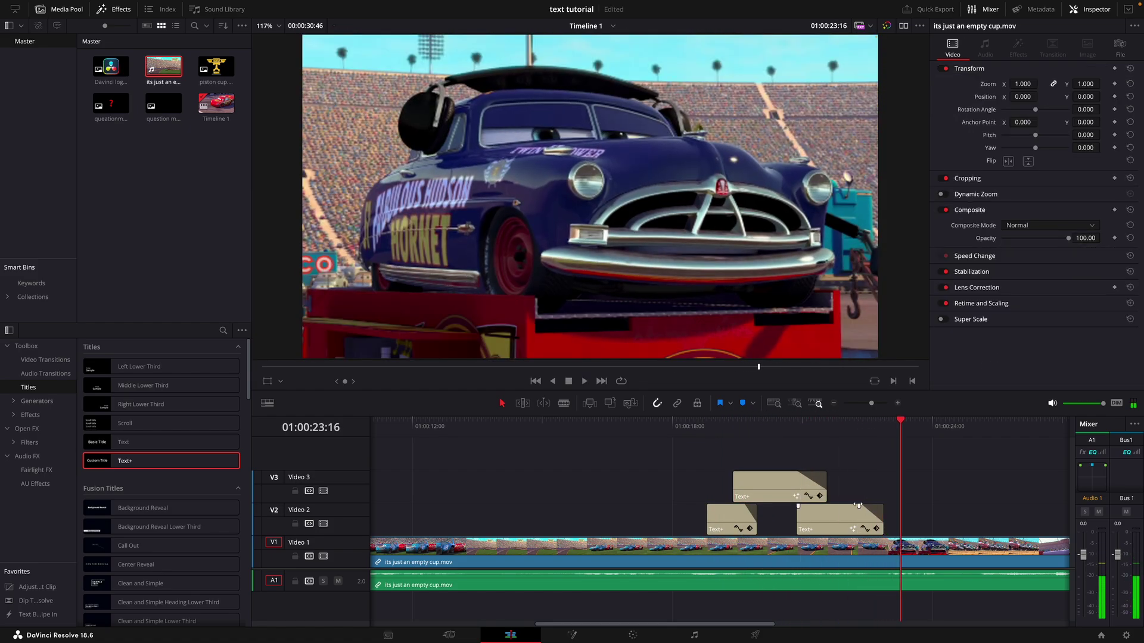
# - Open the AHH... title in Fusion, apply Character Level Styling to its Template text and show the modifier's settings
pyautogui.click(747, 430)
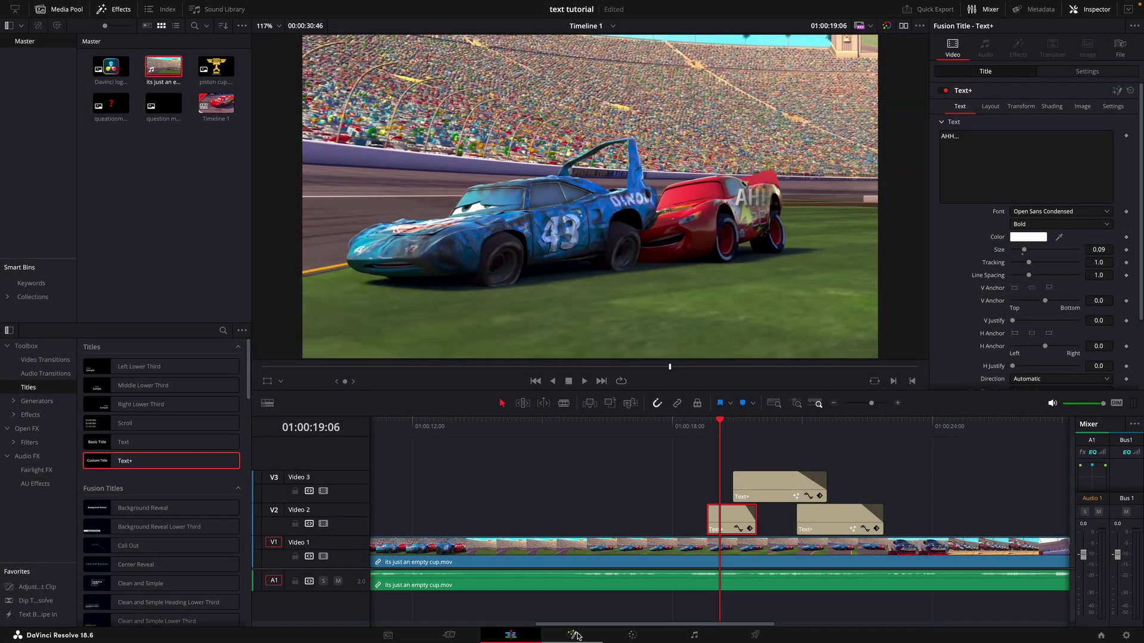
pyautogui.click(580, 636)
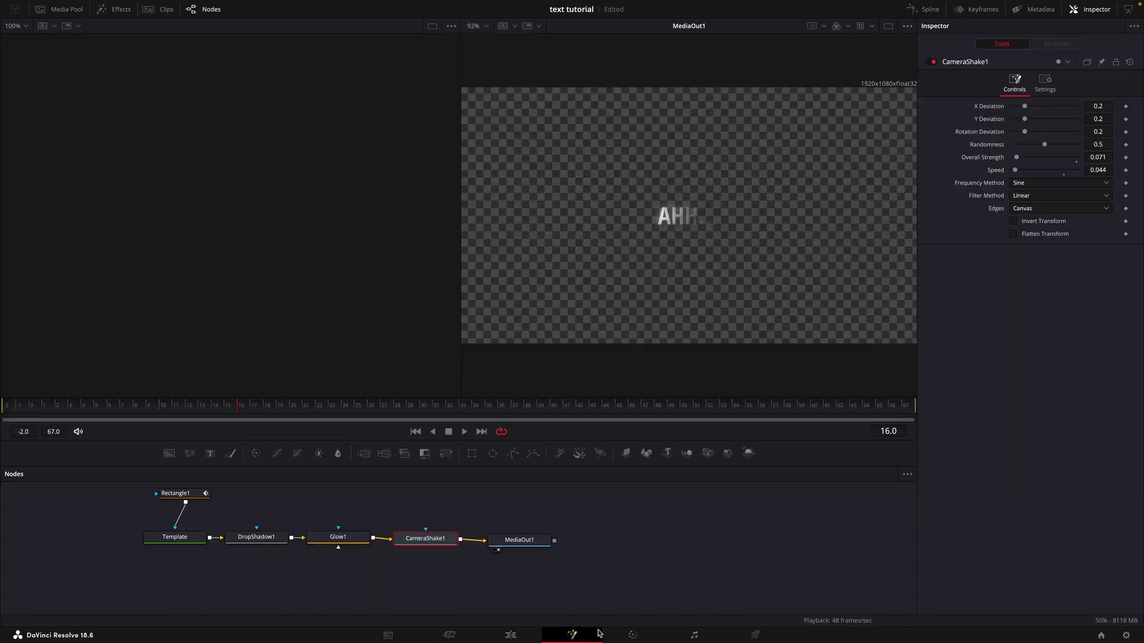
pyautogui.click(199, 539)
pyautogui.rightClick(1020, 171)
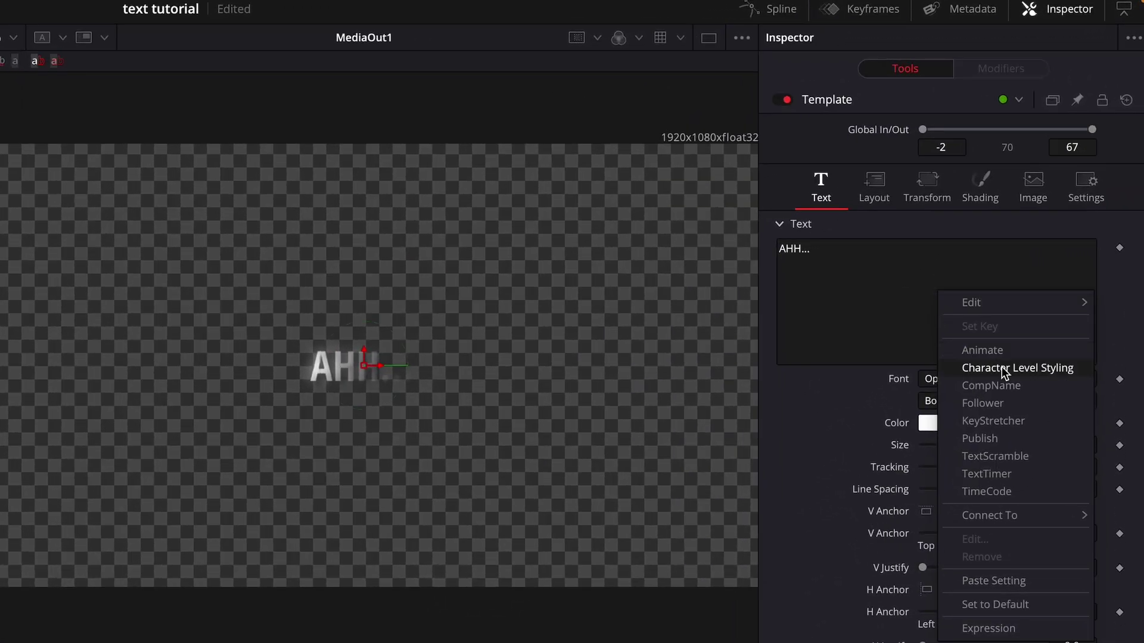
pyautogui.click(1001, 367)
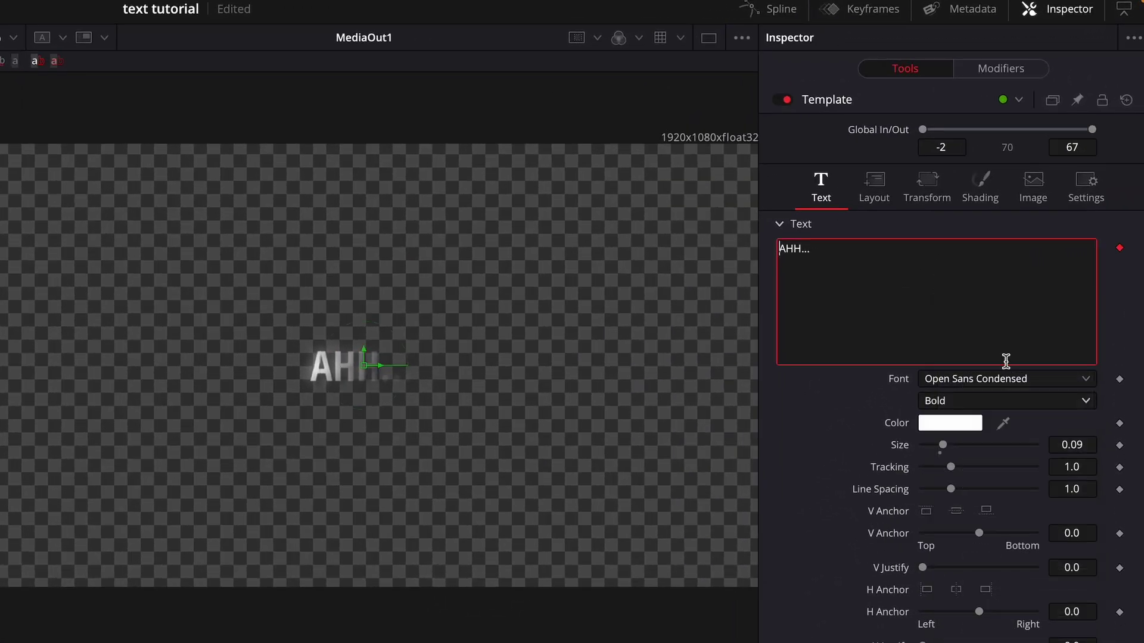
pyautogui.click(1007, 68)
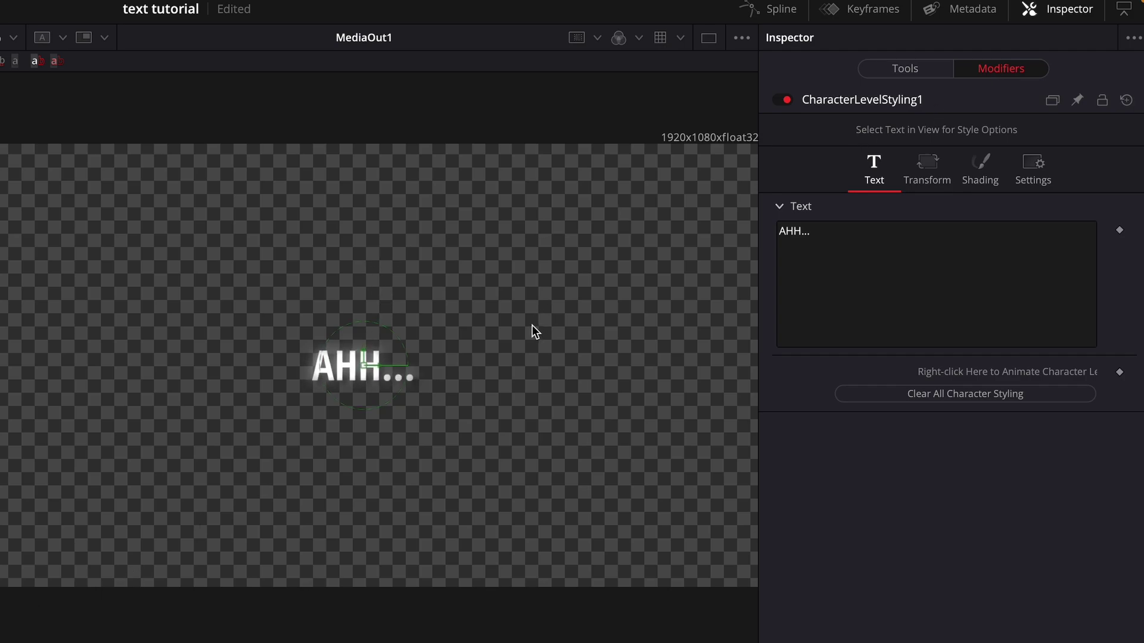
# - Color all the characters of AHH... bright yellow through the character styling modifier
pyautogui.moveTo(449, 367); pyautogui.dragTo(313, 369)
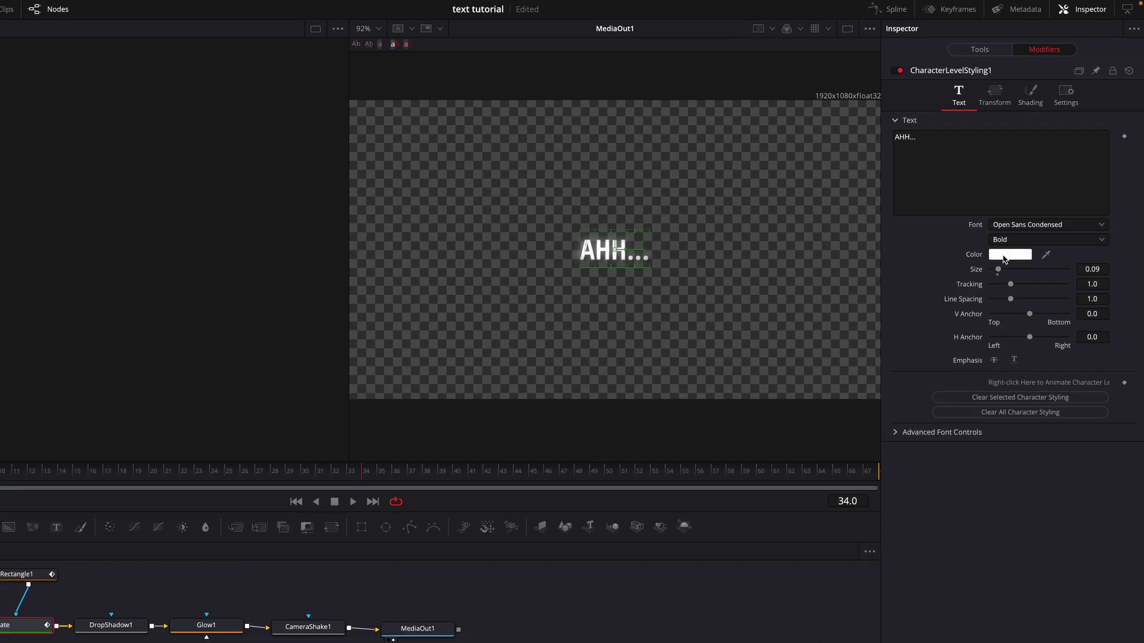
pyautogui.click(966, 342)
pyautogui.moveTo(173, 469); pyautogui.dragTo(173, 432)
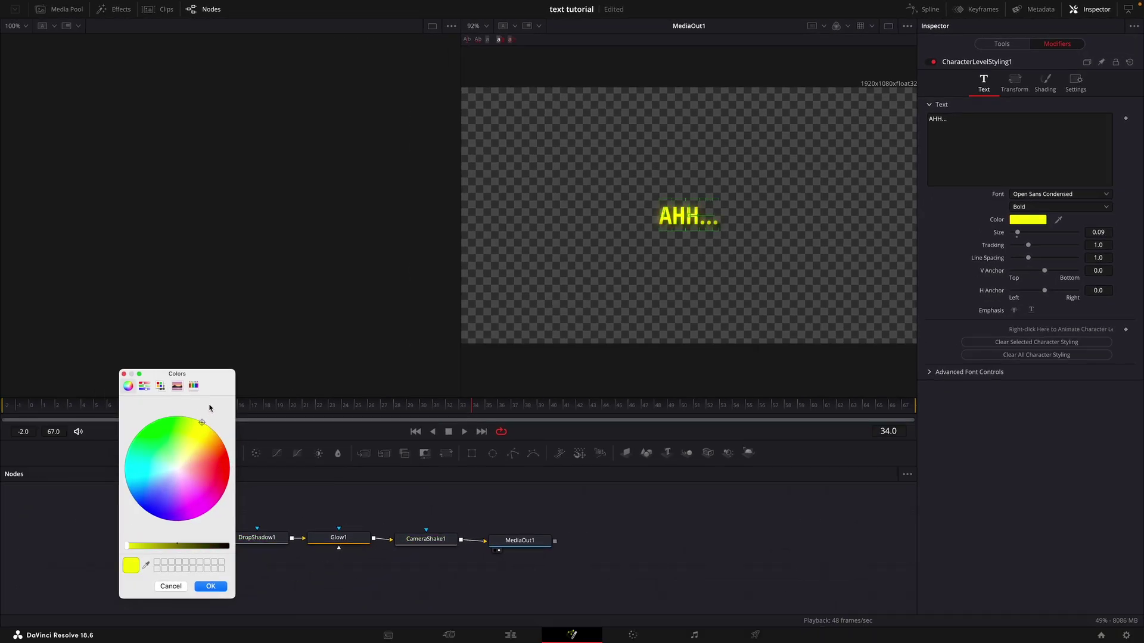
pyautogui.click(212, 587)
# - Open the THIS CRUMPY OLD RACECAR title in Fusion, apply Character Level Styling to its Template text and show the modifier's settings
pyautogui.click(511, 635)
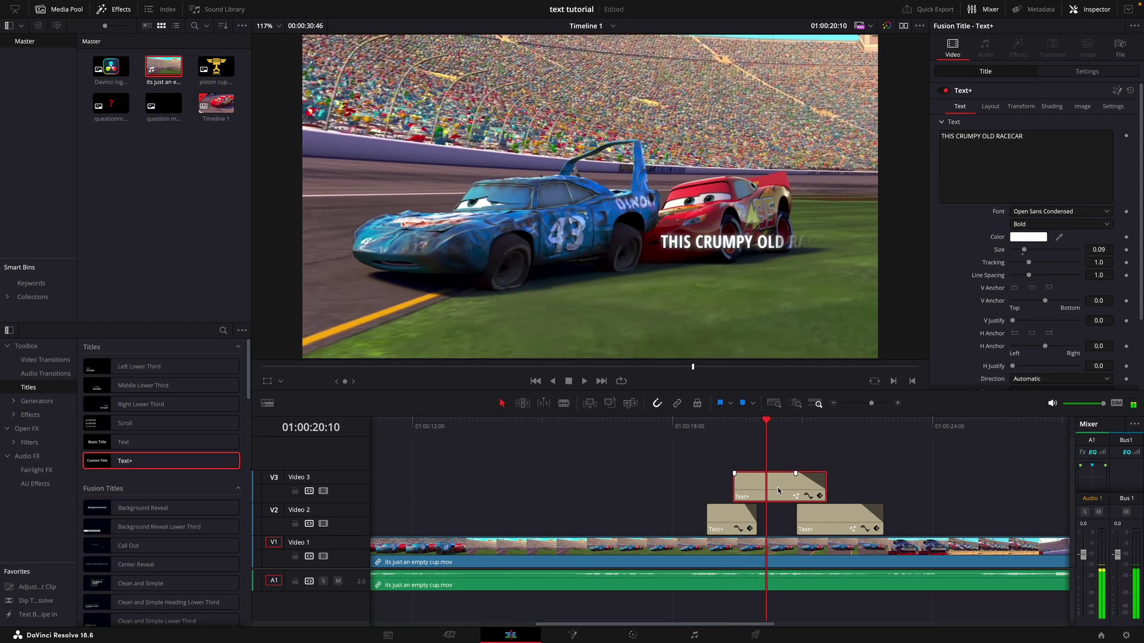
pyautogui.click(570, 636)
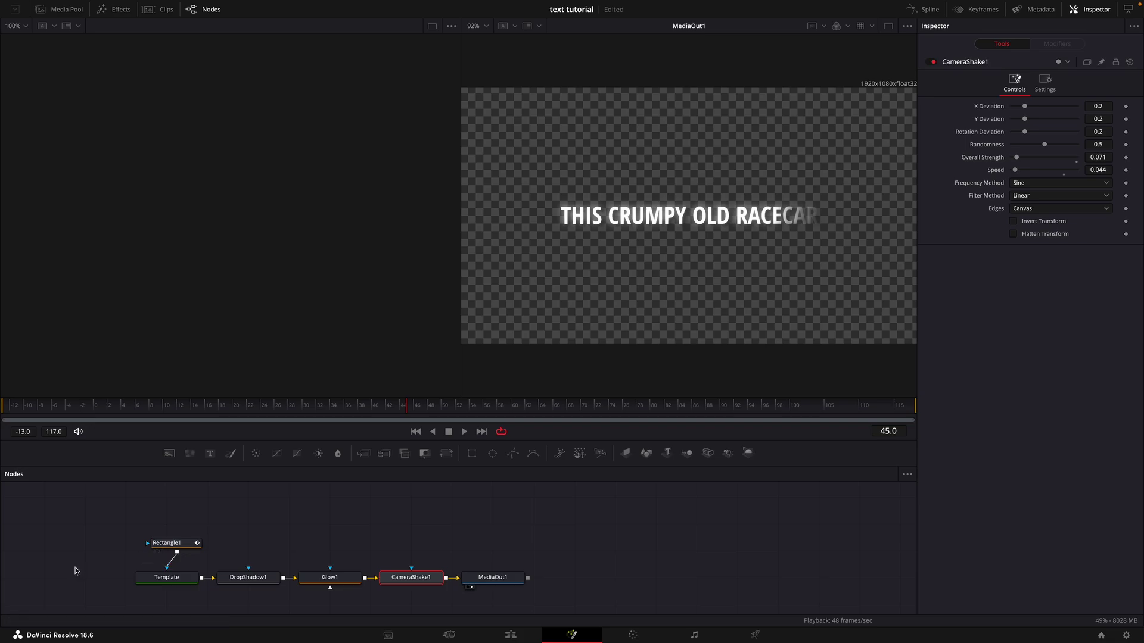
pyautogui.click(166, 578)
pyautogui.click(1004, 176)
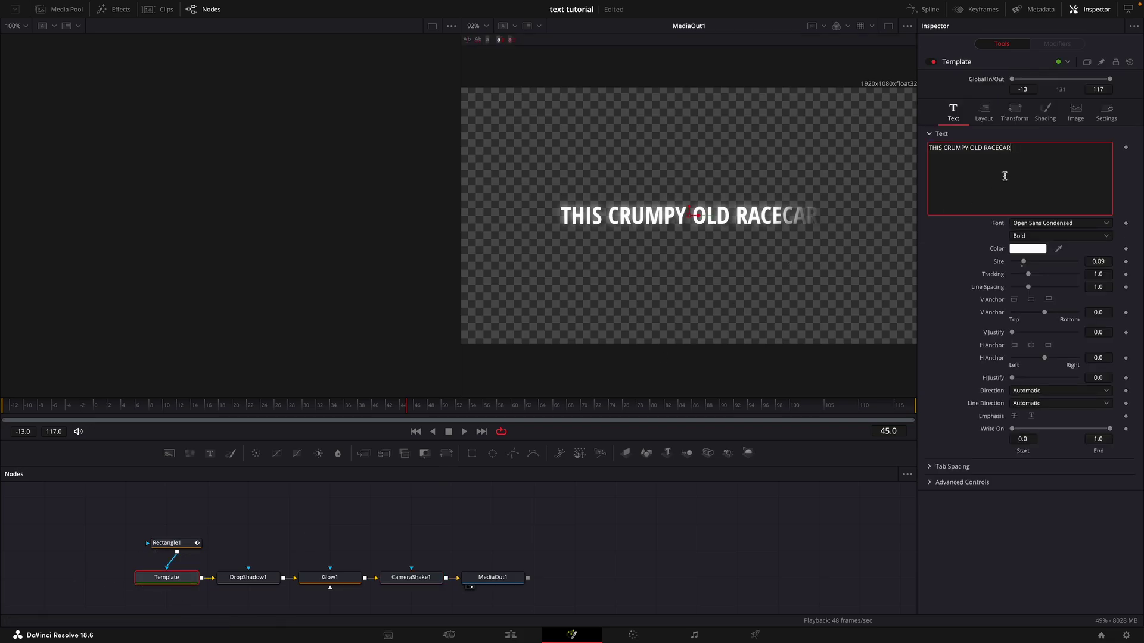
pyautogui.rightClick(985, 183)
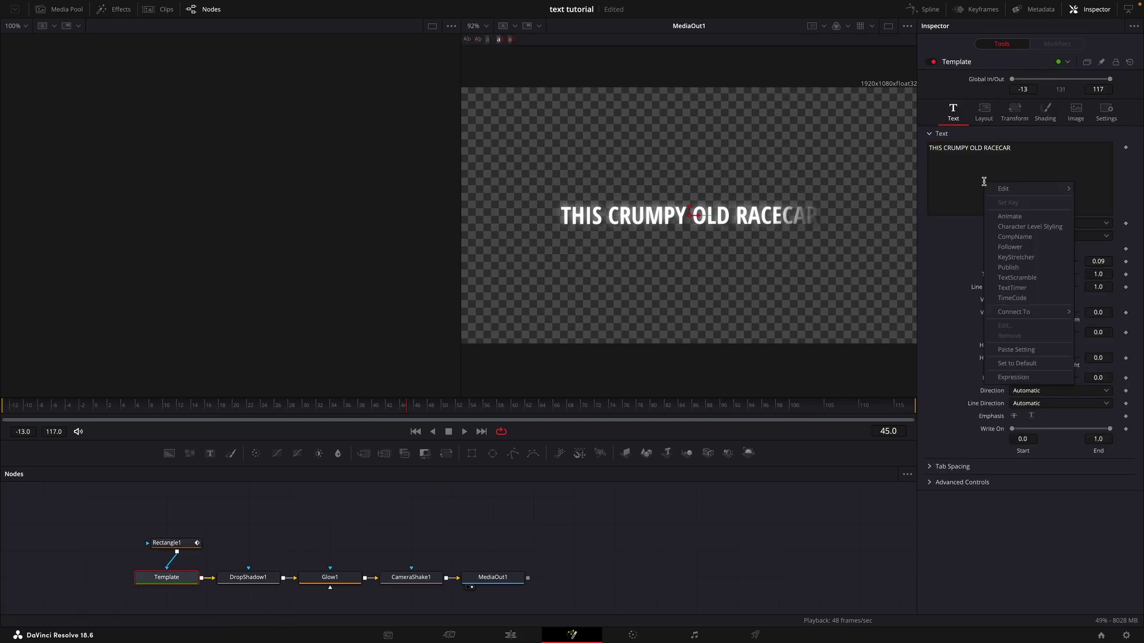
pyautogui.click(1023, 226)
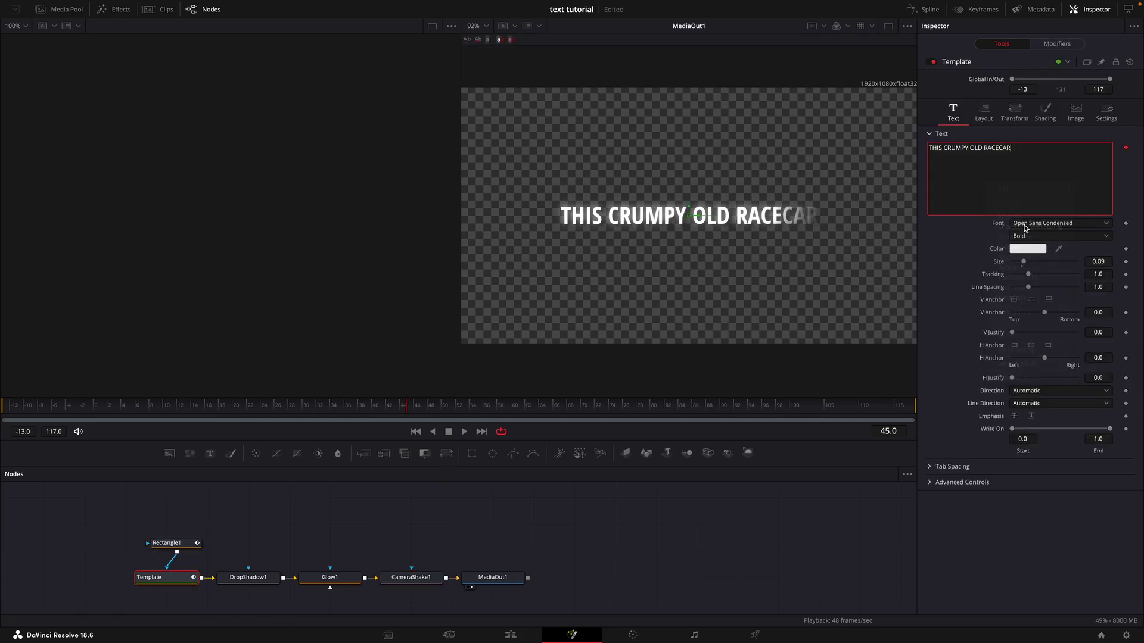
pyautogui.click(1066, 45)
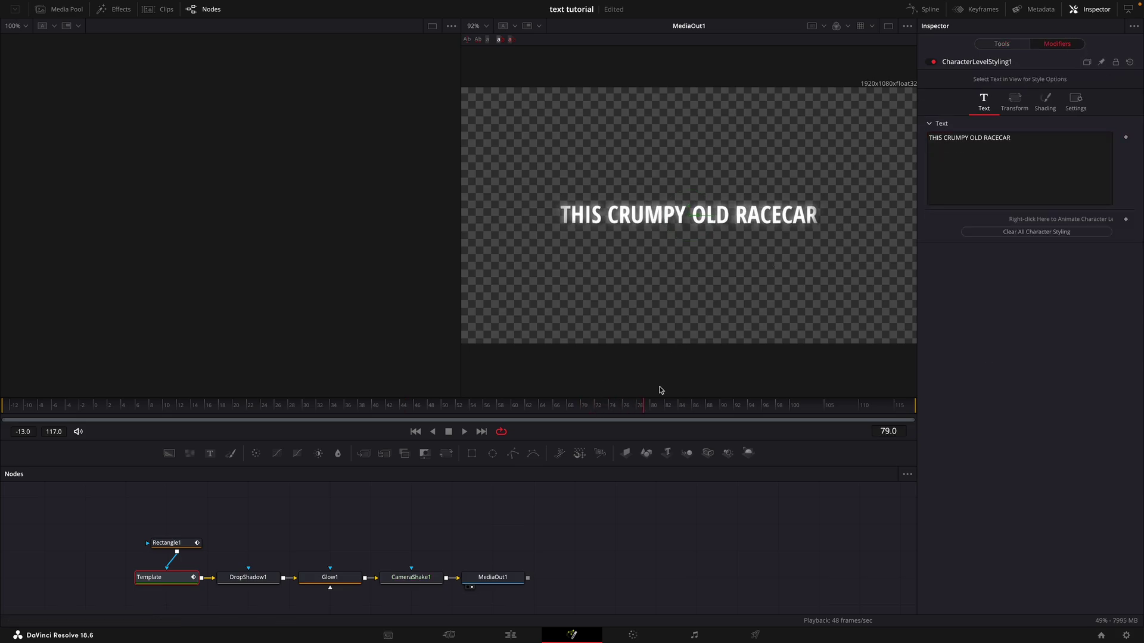
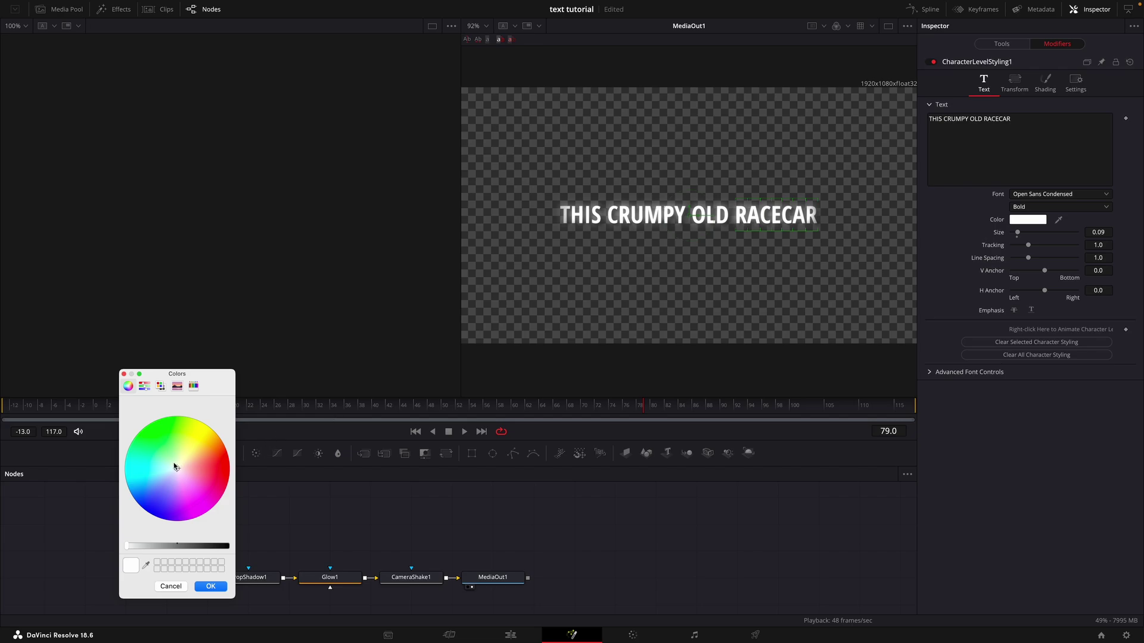
# - Style the word RACECAR in bright blue at size 0.108, displayed as a text outline with increased thickness
pyautogui.moveTo(163, 474); pyautogui.dragTo(134, 504)
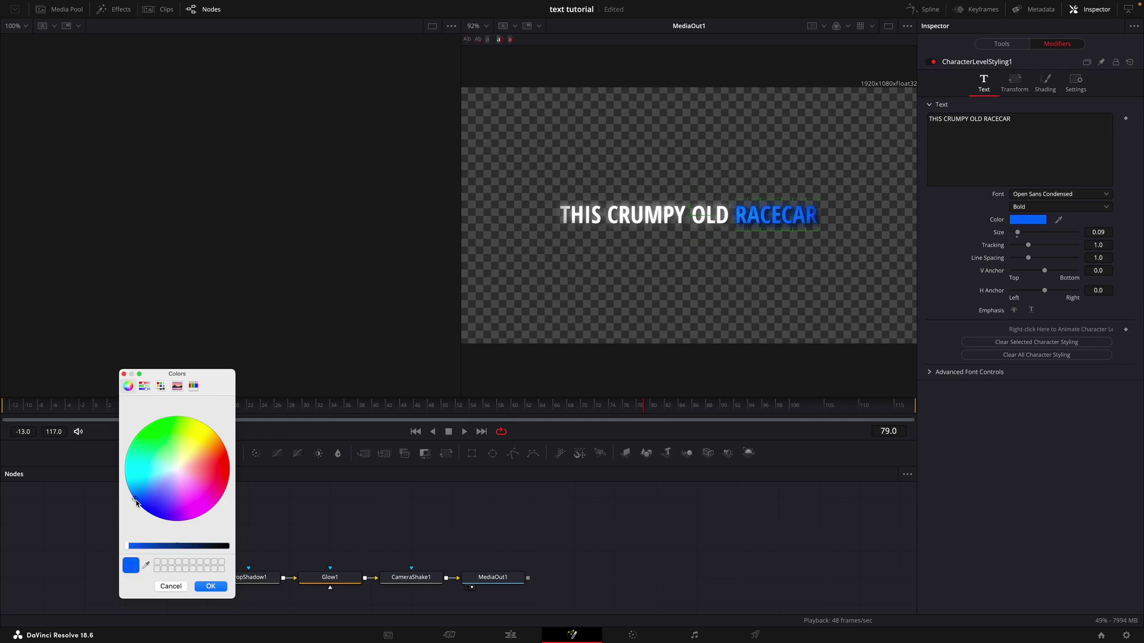
pyautogui.click(210, 587)
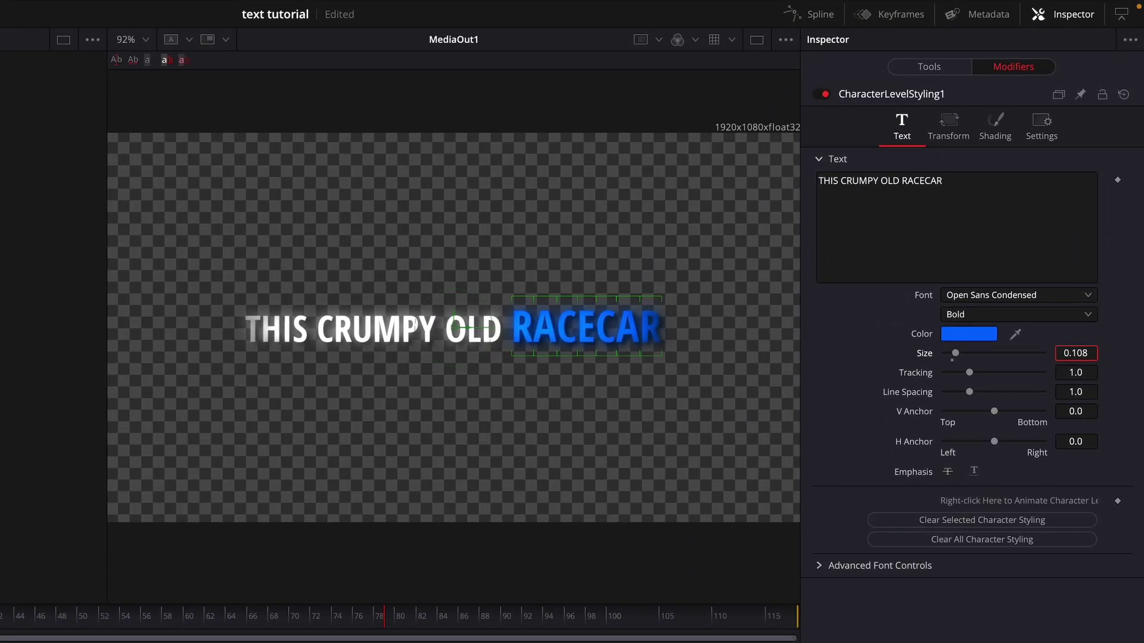
pyautogui.click(999, 128)
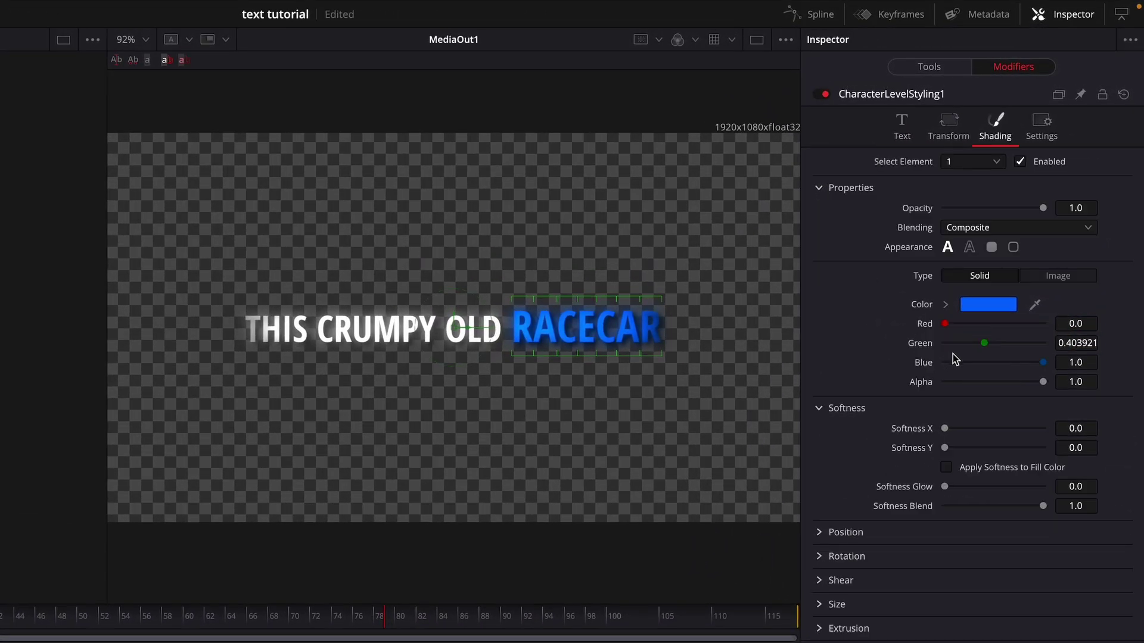
pyautogui.click(970, 248)
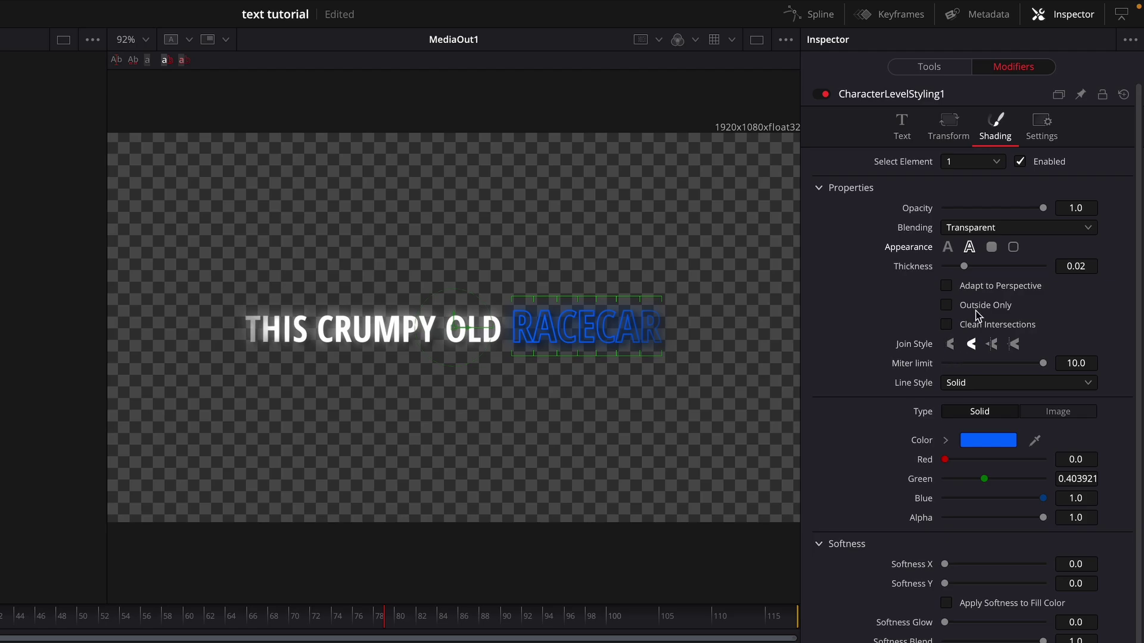
pyautogui.moveTo(966, 273); pyautogui.dragTo(984, 276)
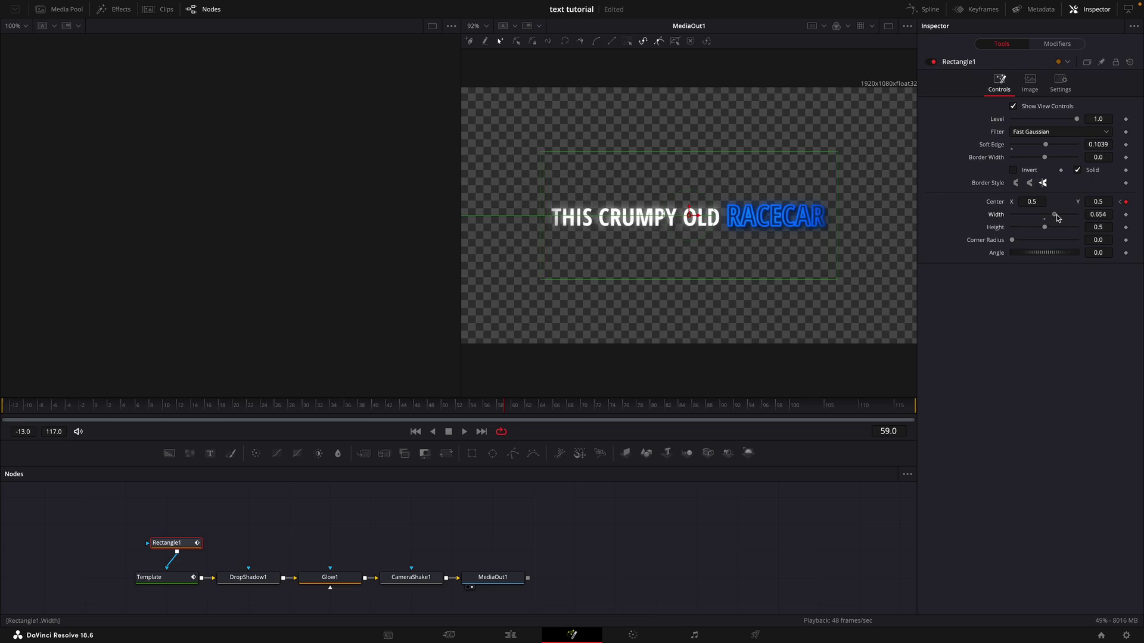
# - Return to the edit timeline and open the THIS CRUMPY OLD RACECAR title in Fusion
pyautogui.click(511, 635)
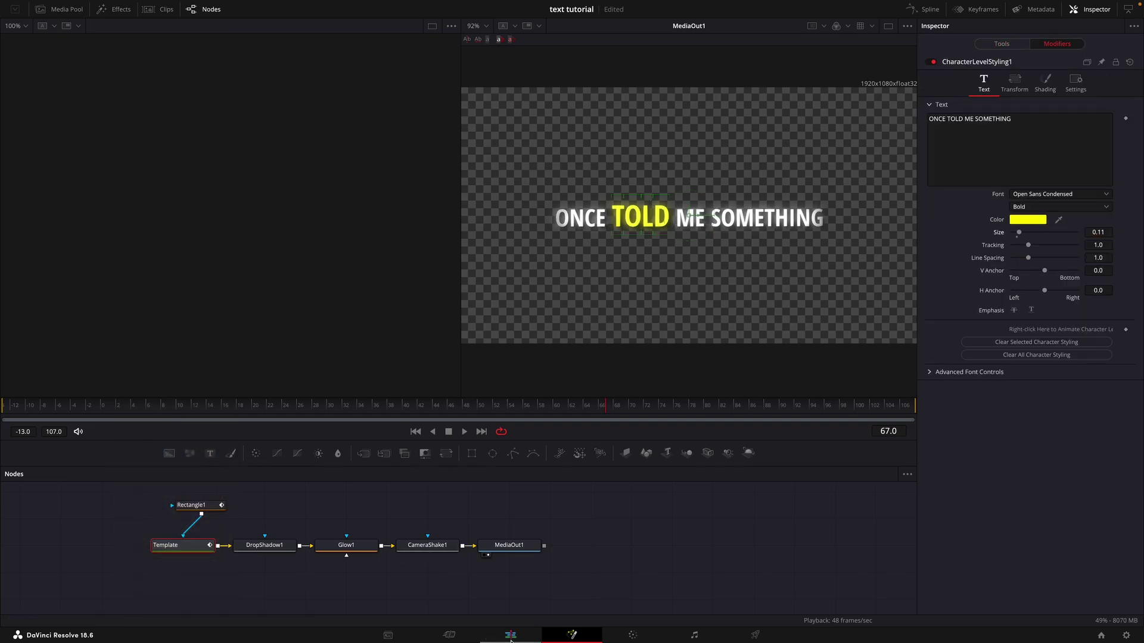
pyautogui.click(511, 635)
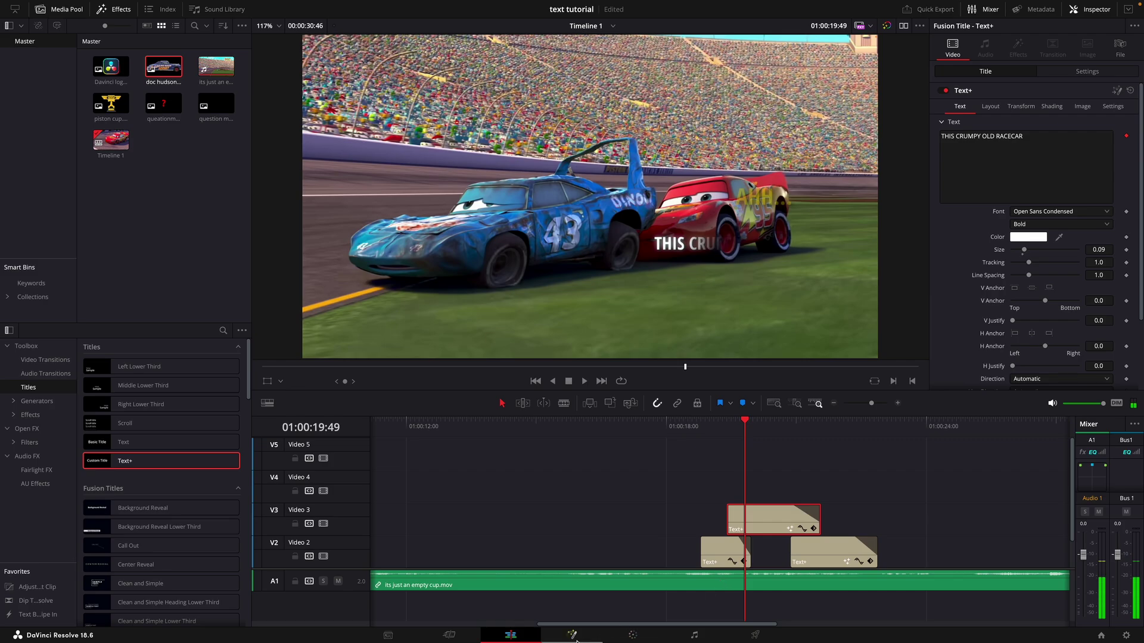
pyautogui.click(574, 636)
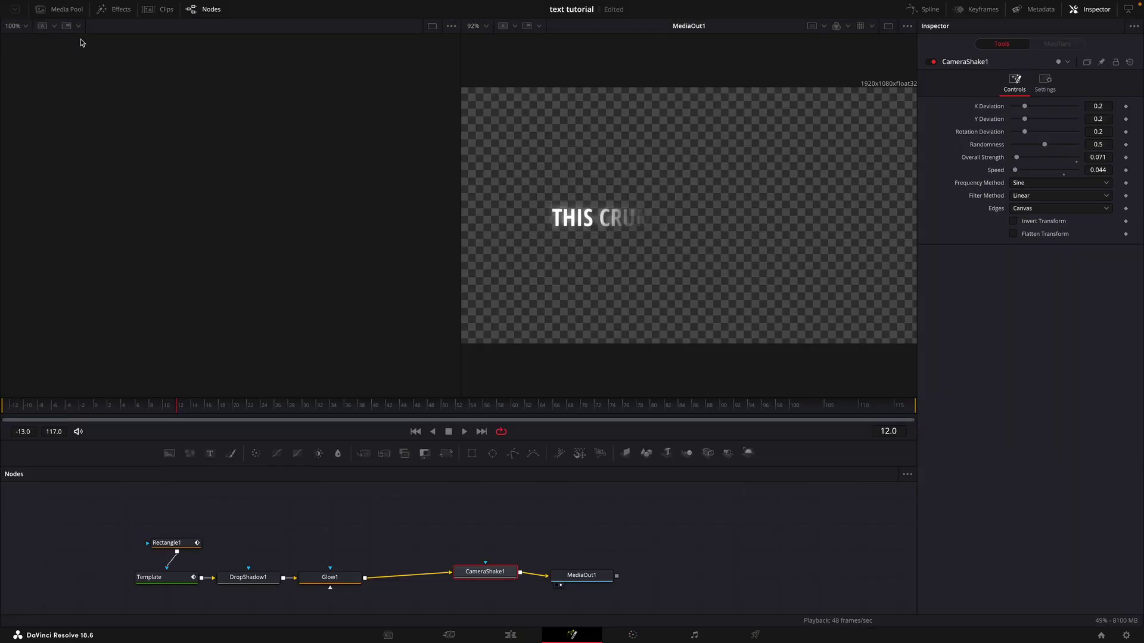
# - Merge doc hudson.png from the media pool into the node chain between Glow1 and CameraShake1
pyautogui.click(77, 13)
pyautogui.moveTo(146, 52); pyautogui.dragTo(412, 579)
pyautogui.click(60, 12)
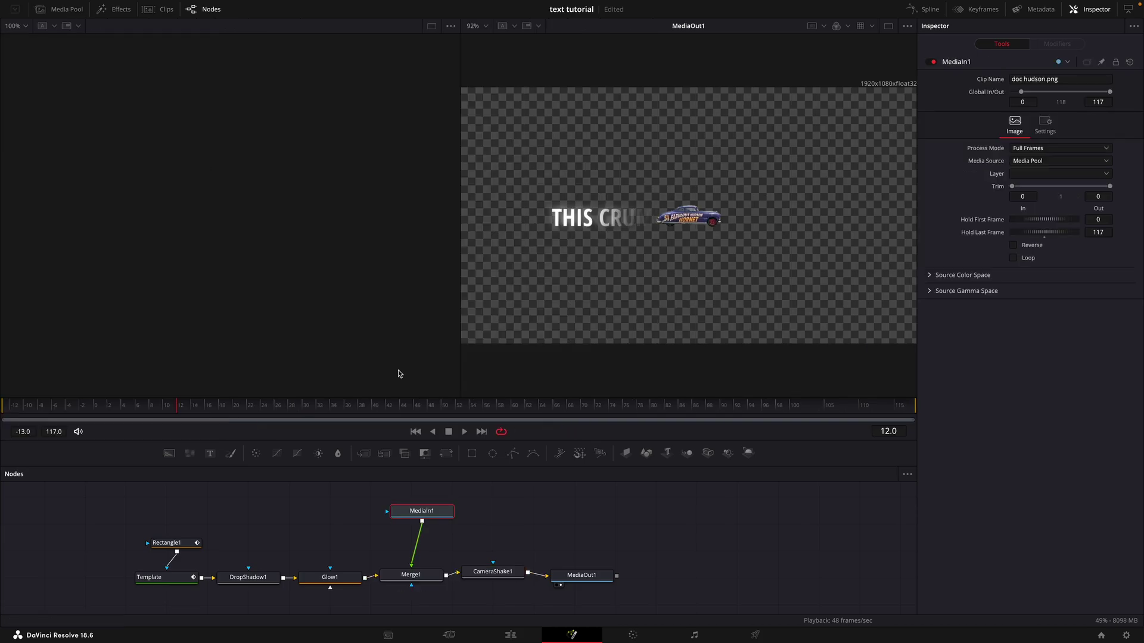
# - Set Merge1's Blend to 0.0 at the start and keyframe it to 1.0 at frame 1
pyautogui.click(414, 576)
pyautogui.moveTo(225, 402); pyautogui.dragTo(67, 403)
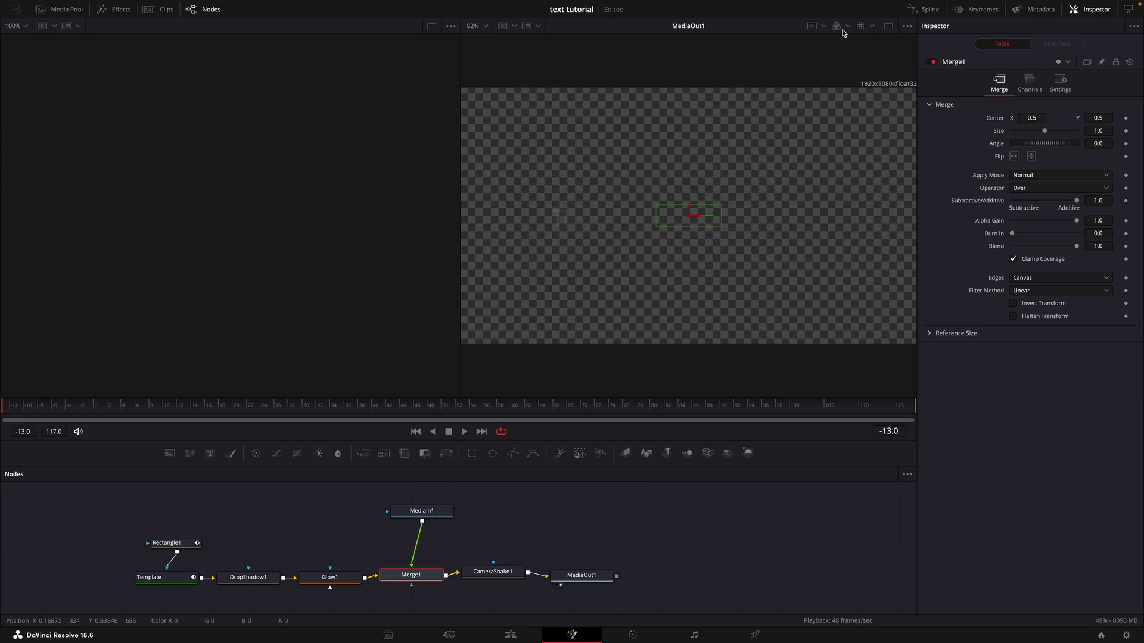
pyautogui.click(1064, 78)
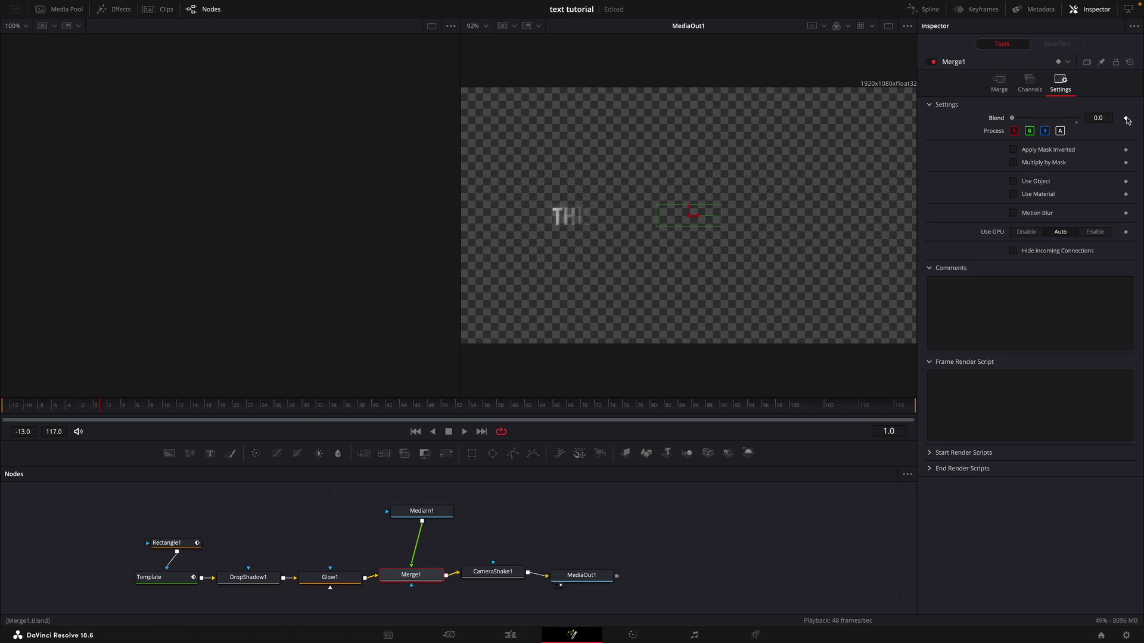
pyautogui.doubleClick(1060, 121)
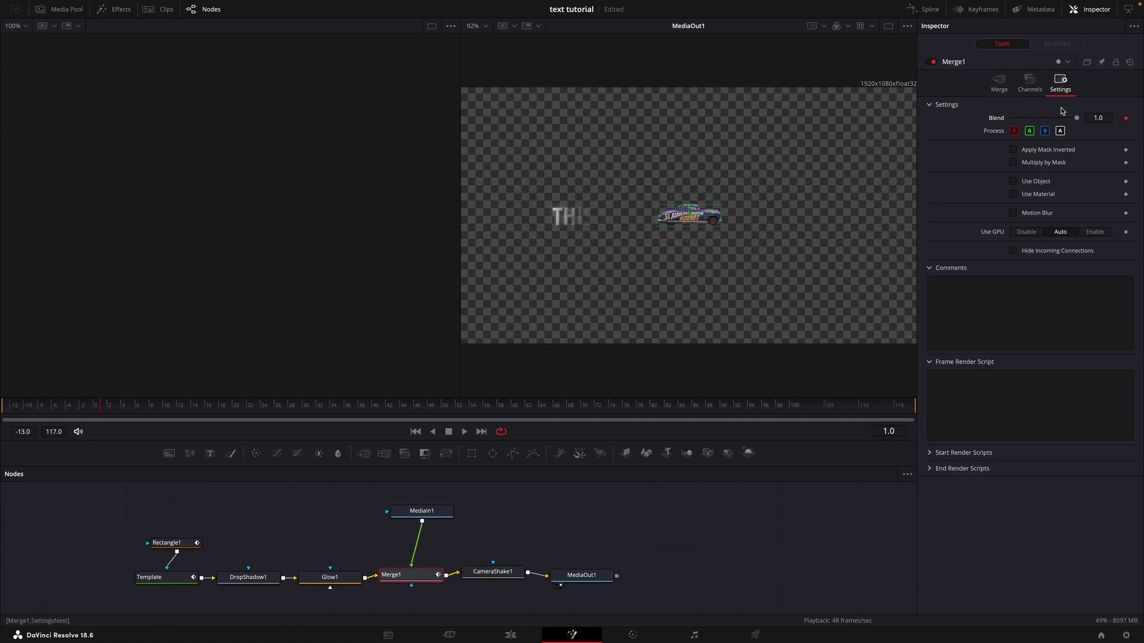
# - Enlarge the merged car image to size 1.51 and animate its Center X from 0.162 at frame 1 to 0.903 at frame 47
pyautogui.click(996, 83)
pyautogui.moveTo(1035, 116)
pyautogui.mouseDown()
pyautogui.moveTo(1011, 120)
pyautogui.moveTo(1048, 131)
pyautogui.moveTo(1031, 117)
pyautogui.mouseUp()
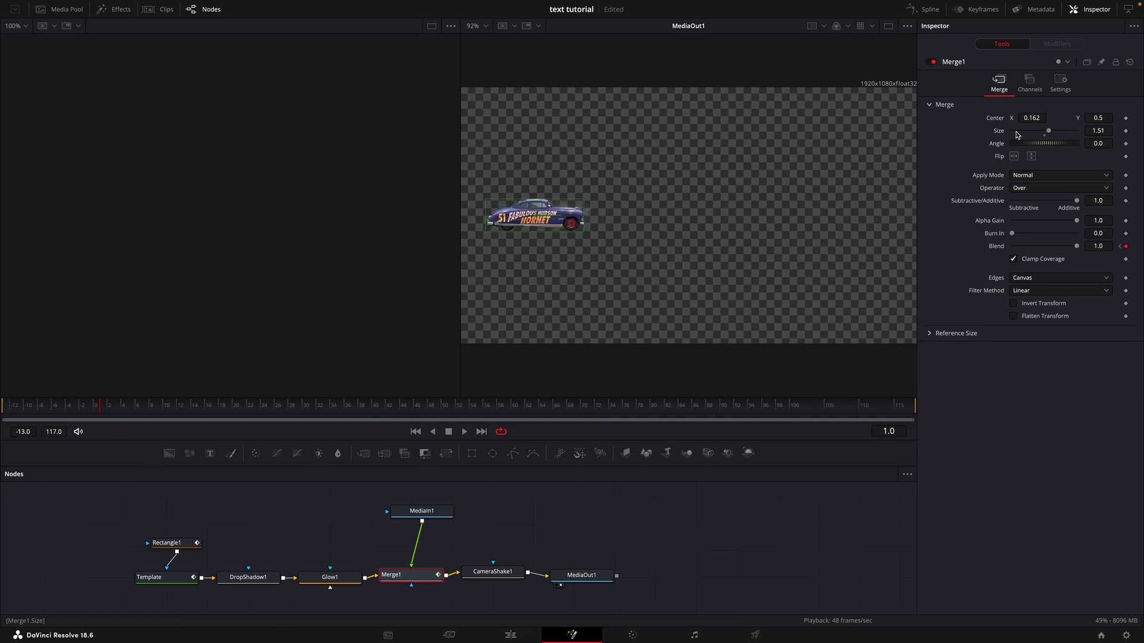
pyautogui.moveTo(197, 417); pyautogui.dragTo(425, 409)
pyautogui.click(458, 410)
pyautogui.moveTo(1024, 118); pyautogui.dragTo(1088, 117)
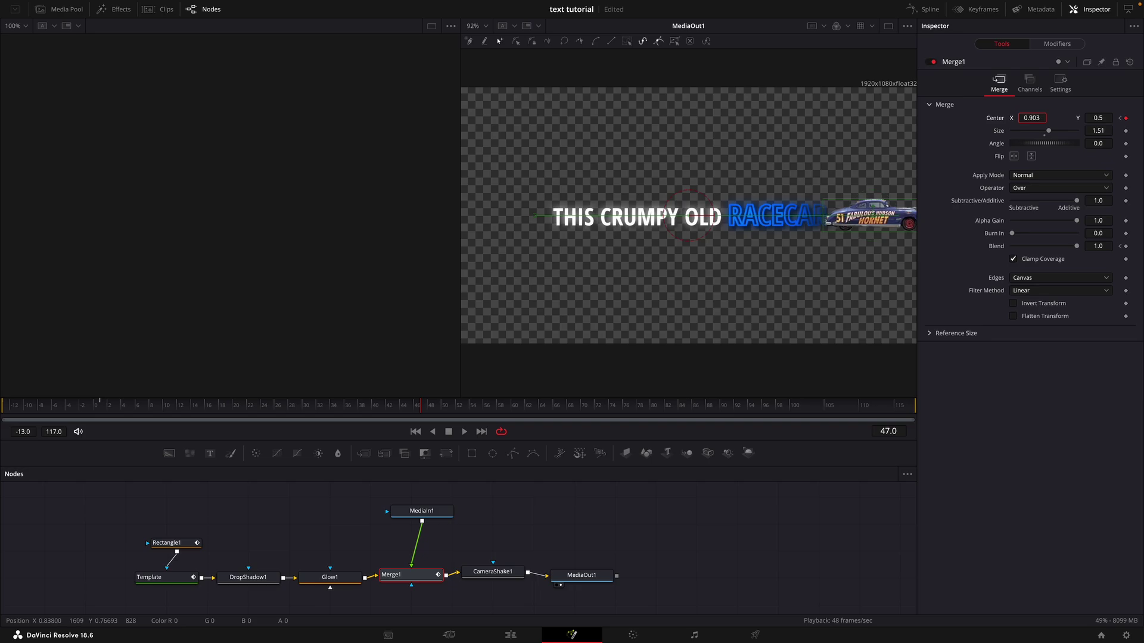
# - Smooth both keyframes of Merge1's Center displacement curve in the Spline editor and scrub through the car's movement
pyautogui.click(933, 14)
pyautogui.click(477, 504)
pyautogui.click(478, 540)
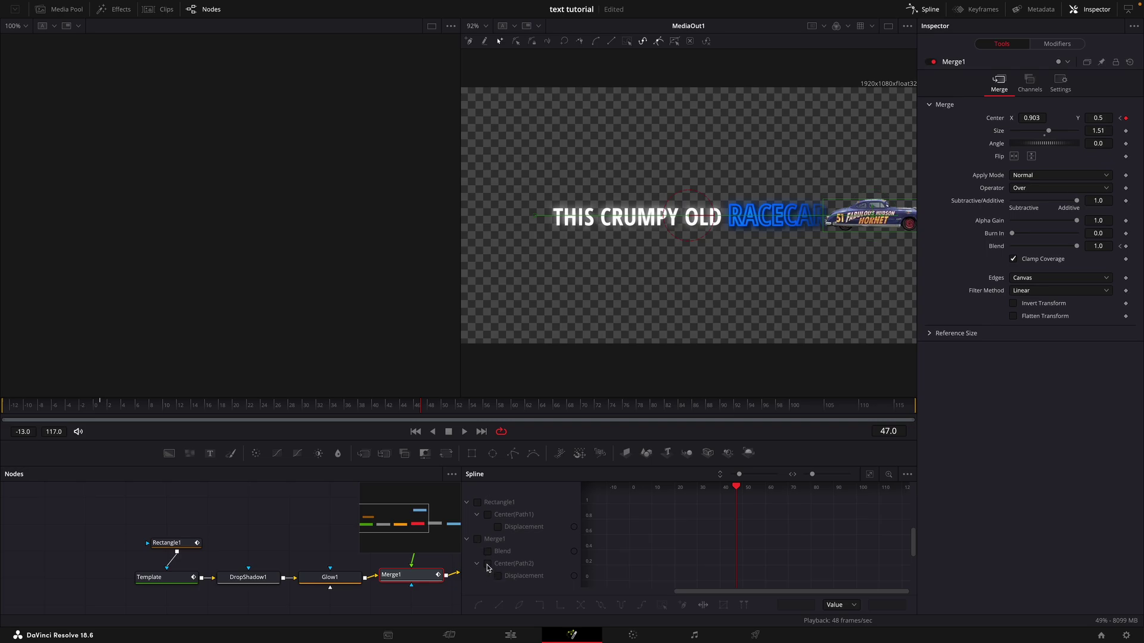
pyautogui.click(871, 474)
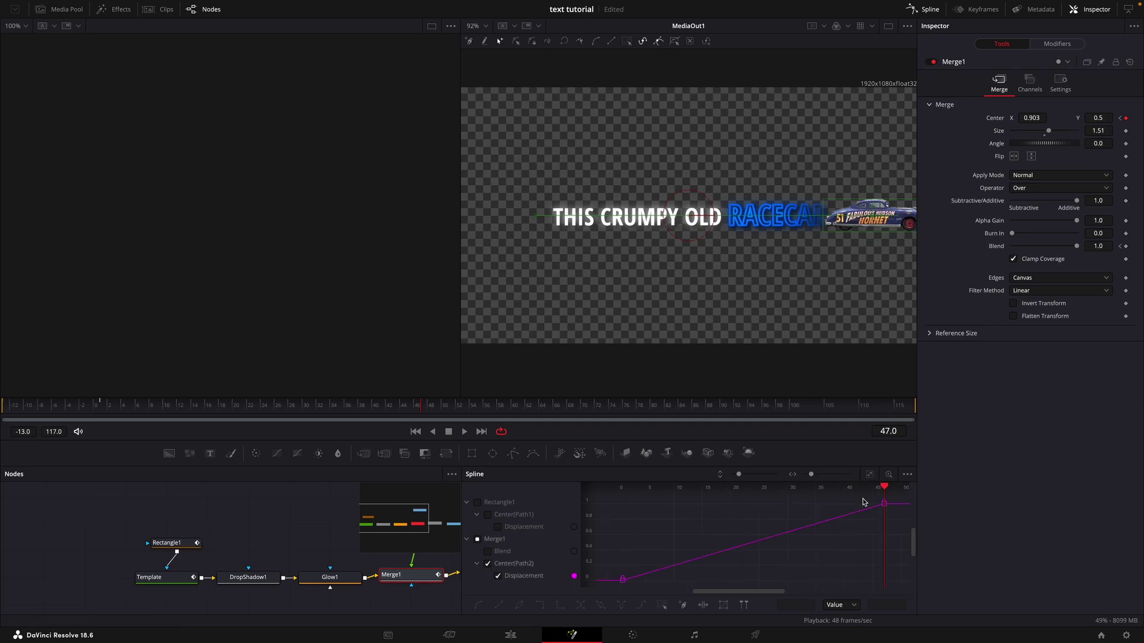
pyautogui.moveTo(892, 499); pyautogui.dragTo(616, 592)
pyautogui.hotkey('shift', 's')
pyautogui.moveTo(439, 407); pyautogui.dragTo(34, 418)
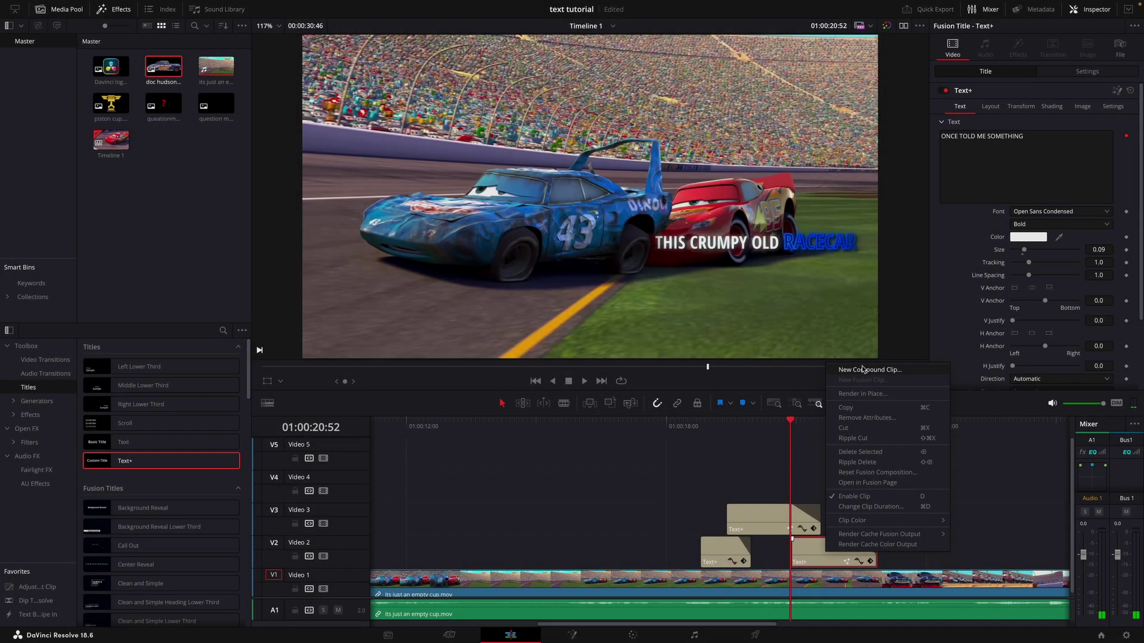
# - Convert the ONCE TOLD ME SOMETHING, THIS CRUMPY OLD RACECAR and AHH... titles into three separate compound clips with the default names
pyautogui.click(869, 369)
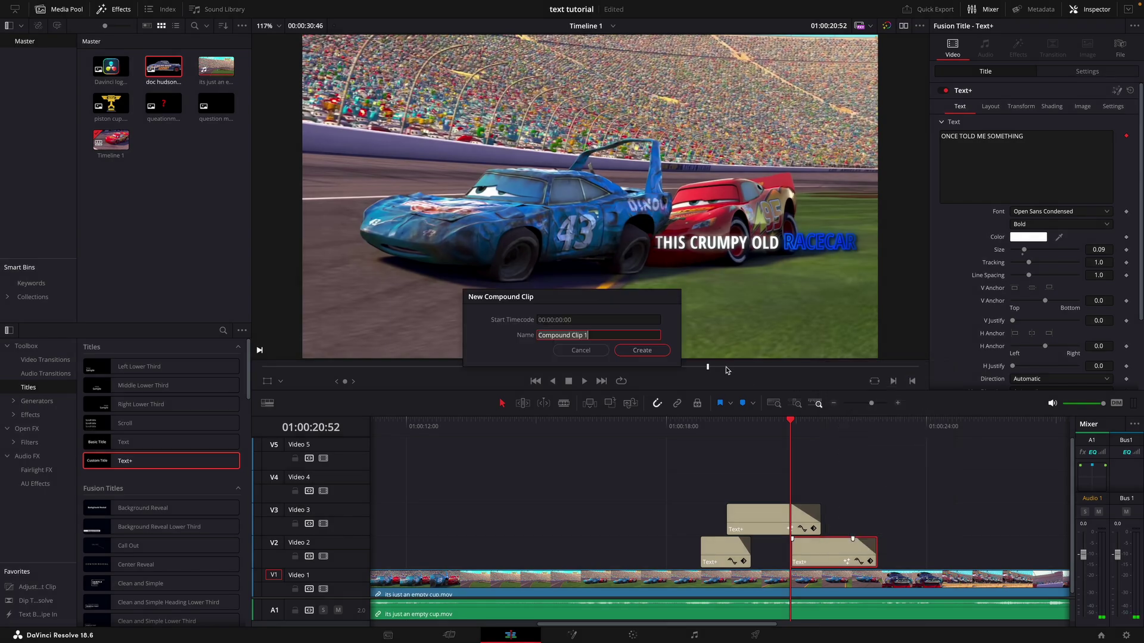
pyautogui.click(646, 352)
pyautogui.rightClick(771, 520)
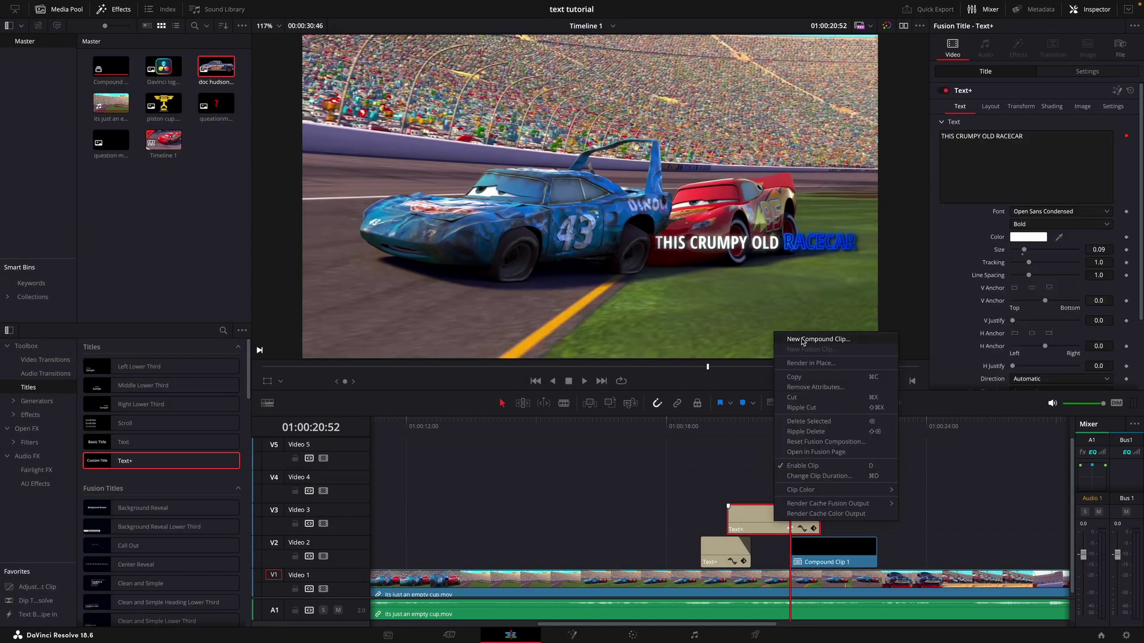
pyautogui.click(802, 341)
pyautogui.click(637, 352)
pyautogui.rightClick(716, 548)
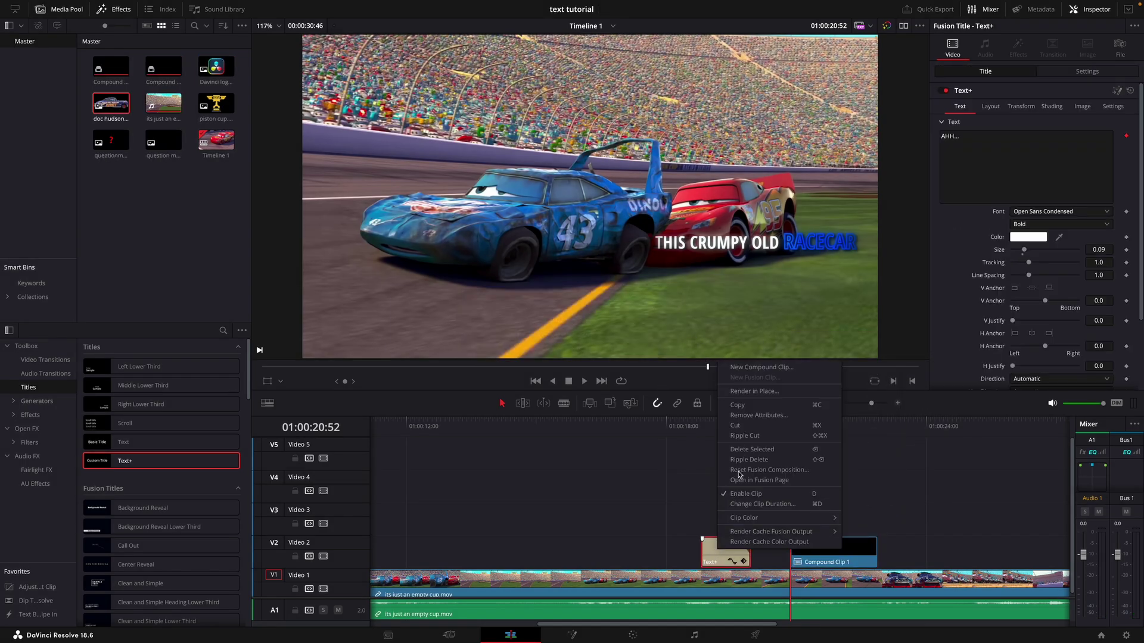
pyautogui.click(765, 367)
pyautogui.click(646, 352)
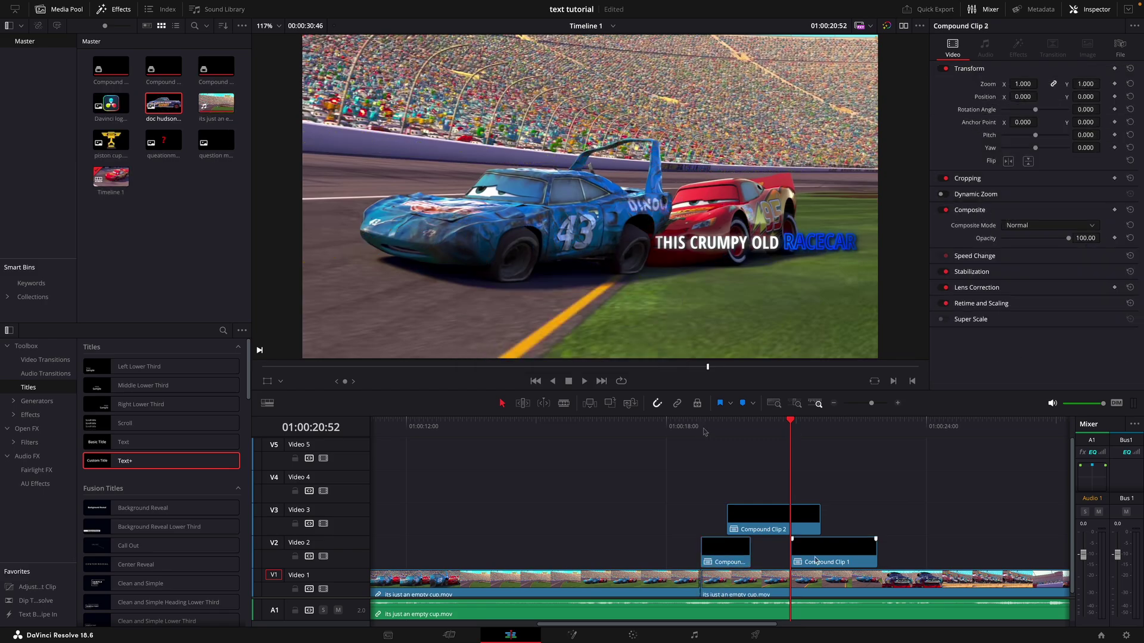
# - Move Compound Clip 1 up to Video 4 and go back to the start of the AHH... compound clip
pyautogui.click(813, 506)
pyautogui.moveTo(814, 506); pyautogui.dragTo(814, 474)
pyautogui.press('Up')
pyautogui.press('Up')
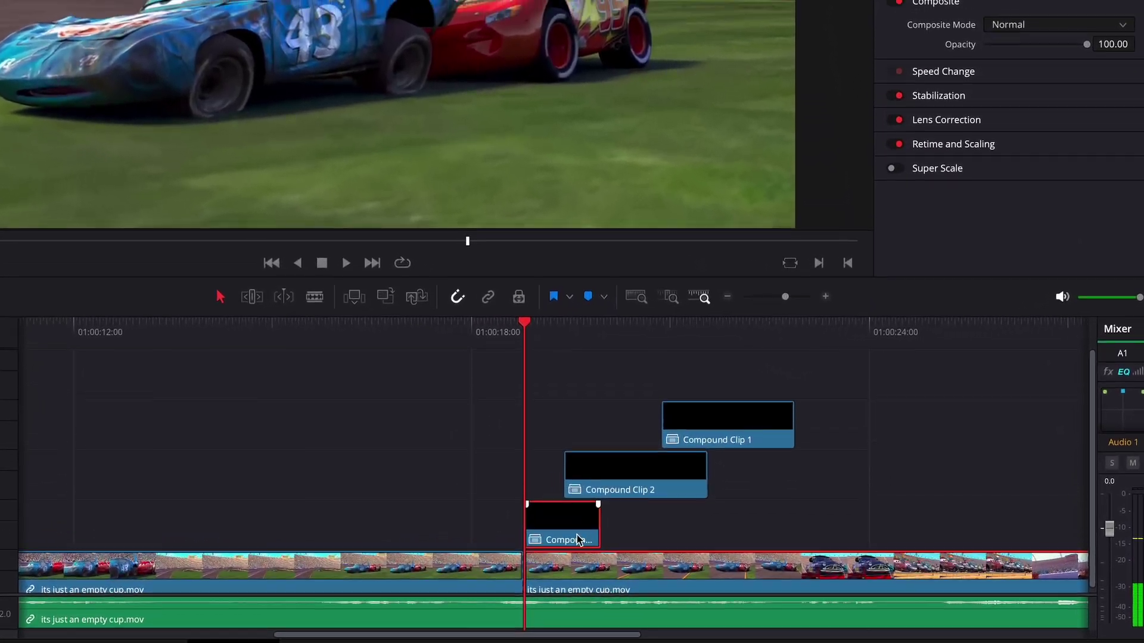
# - Combine the AHH... compound clip and the footage beneath it into a Fusion clip and open it in Fusion
pyautogui.rightClick(647, 524)
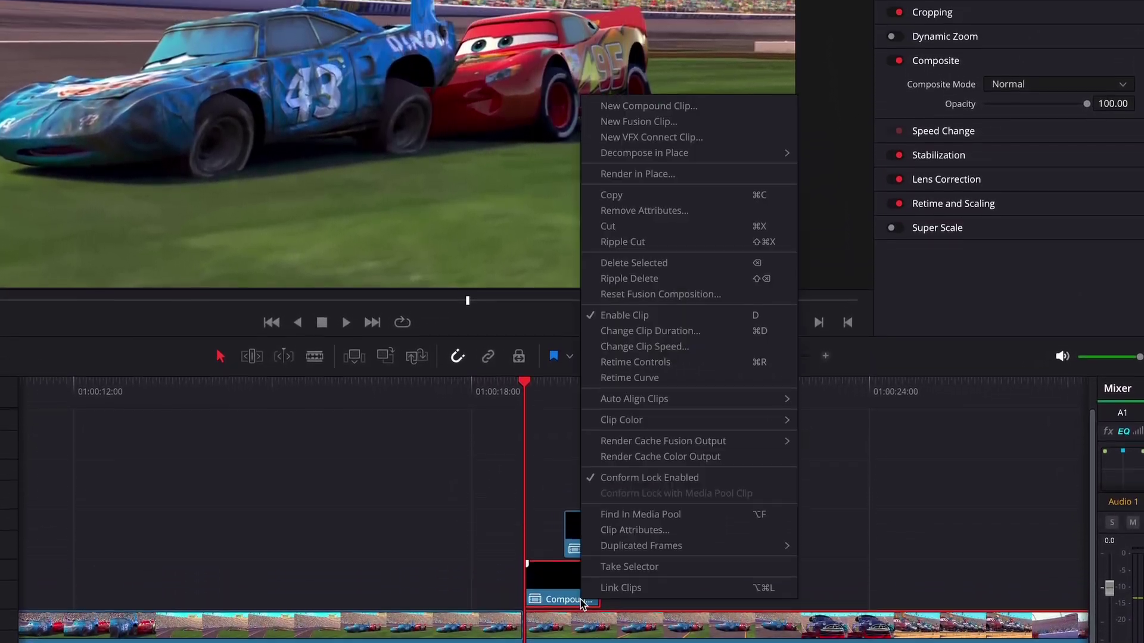
pyautogui.click(637, 150)
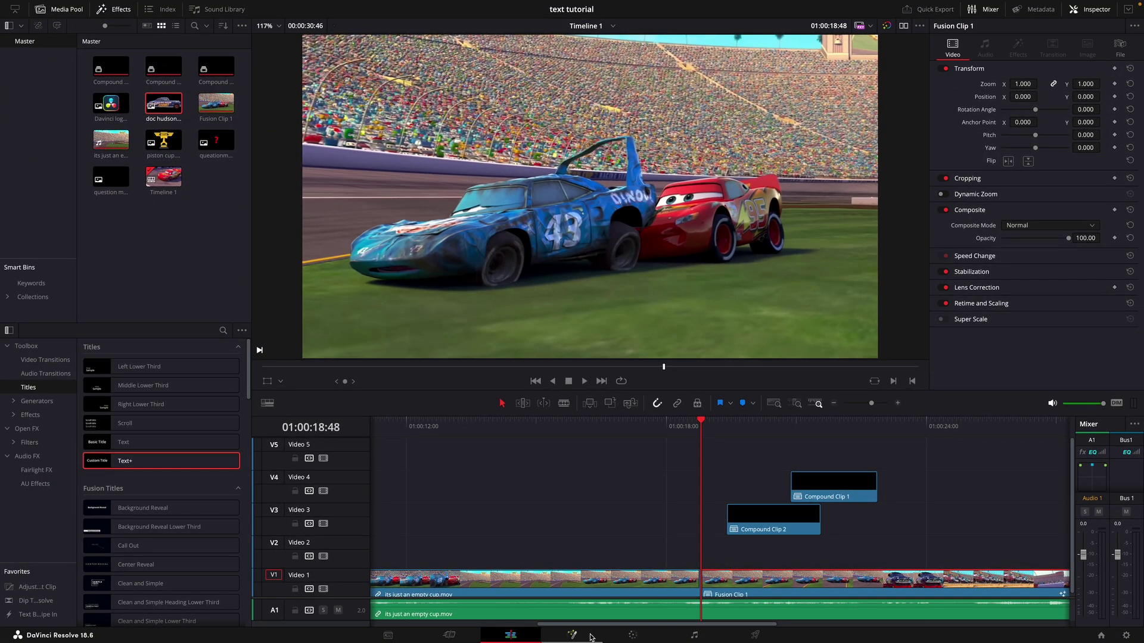
pyautogui.click(591, 636)
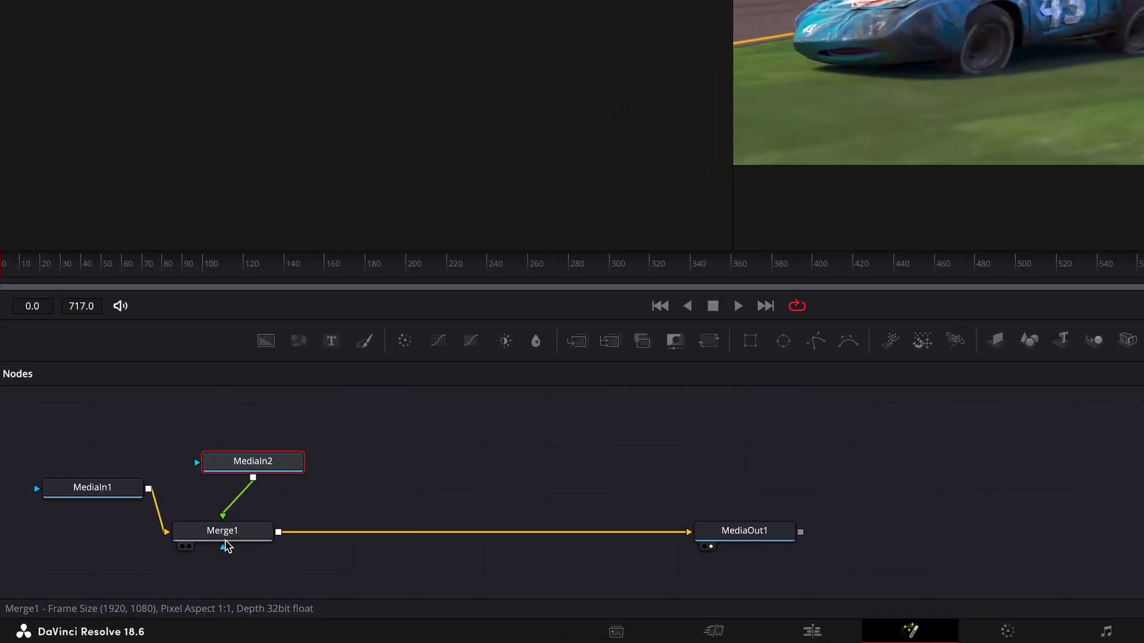
# - Replace Merge1 with a Tracker node between MediaIn1 and MediaOut1
pyautogui.click(241, 532)
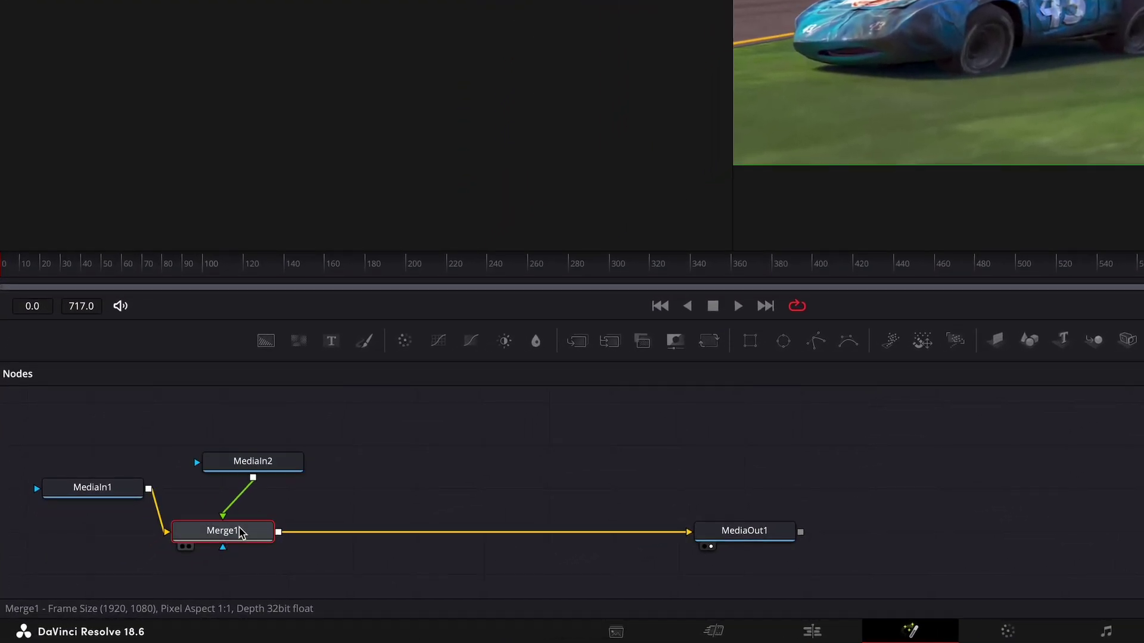
pyautogui.hotkey('shift', 'space')
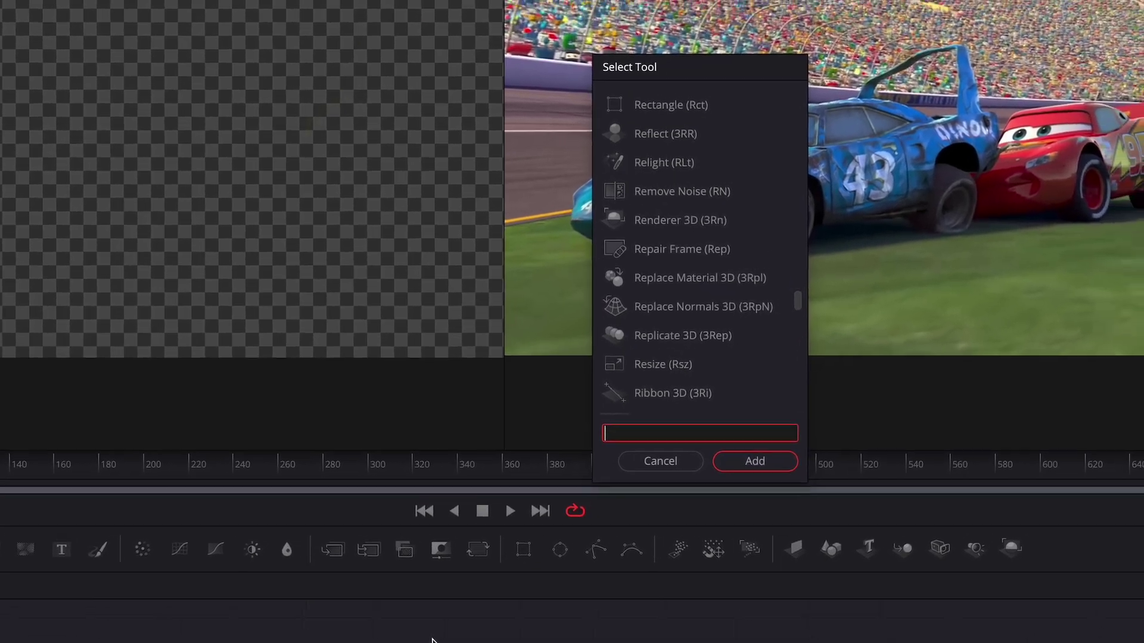
pyautogui.write('tra')
pyautogui.click(664, 551)
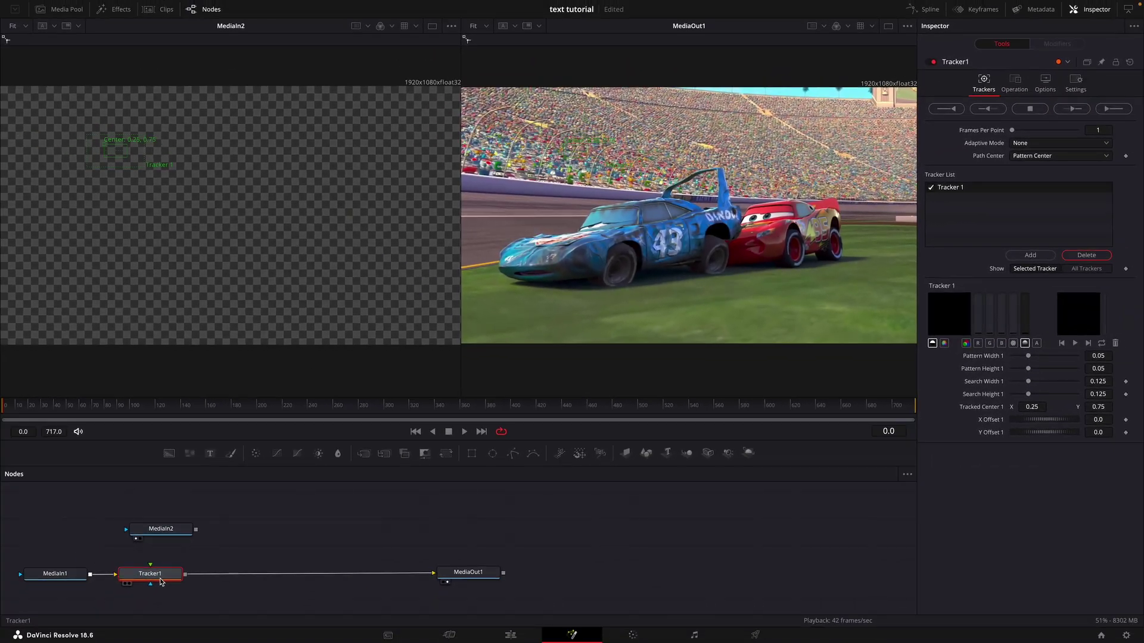
pyautogui.click(161, 582)
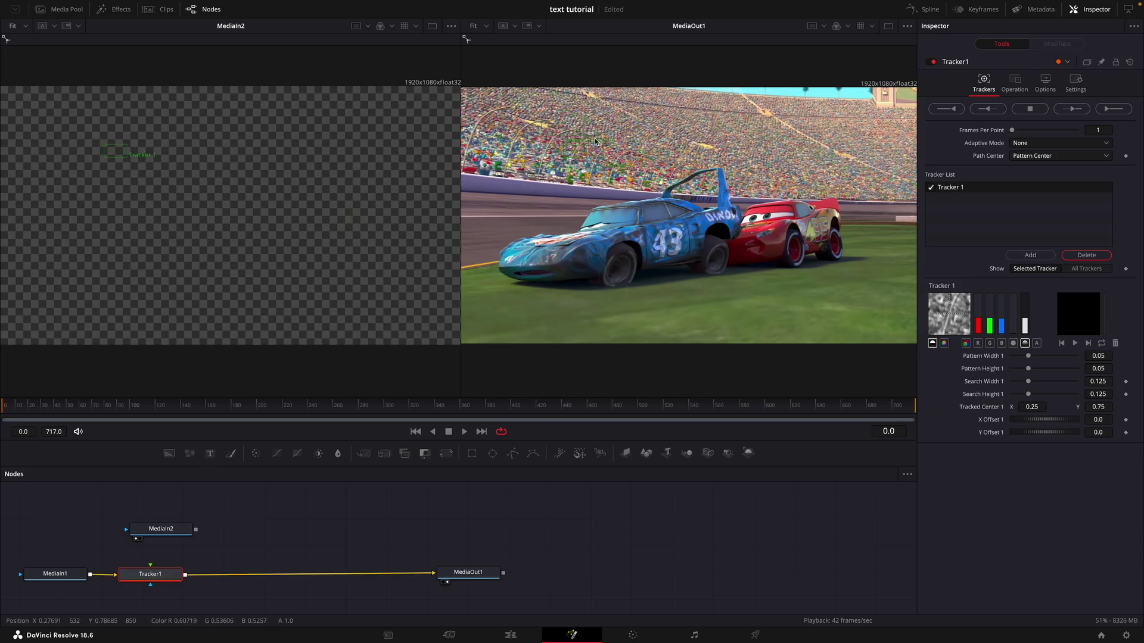
# - Place the tracker on the red car's headlight and shrink its pattern to about 0.020 by 0.021
pyautogui.moveTo(567, 148); pyautogui.dragTo(763, 221)
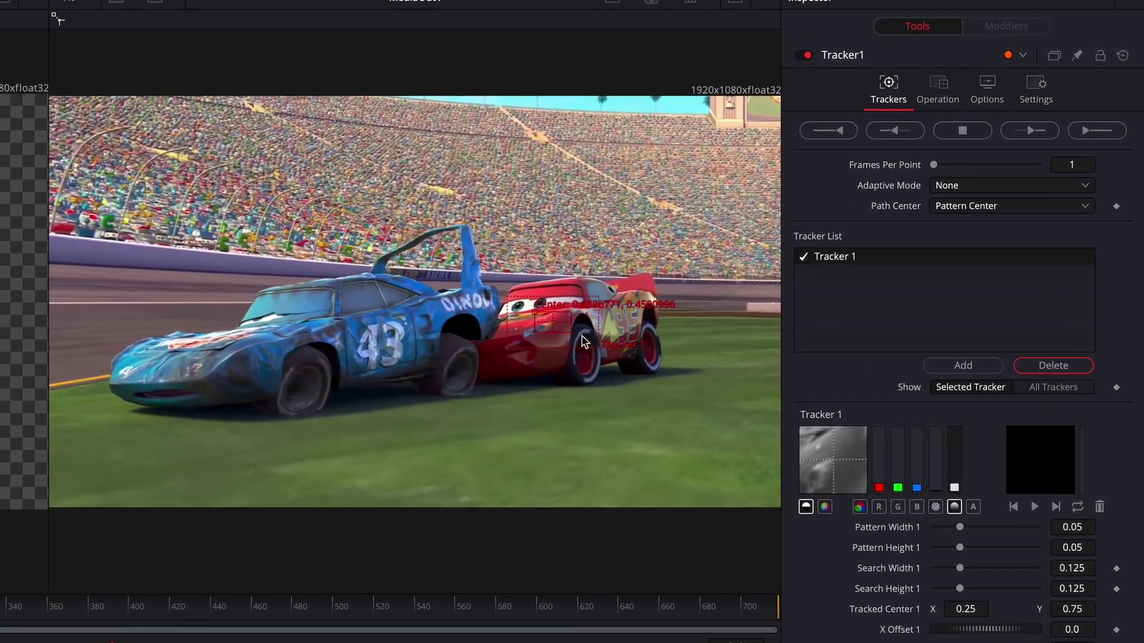
pyautogui.scroll(6, 581, 342)
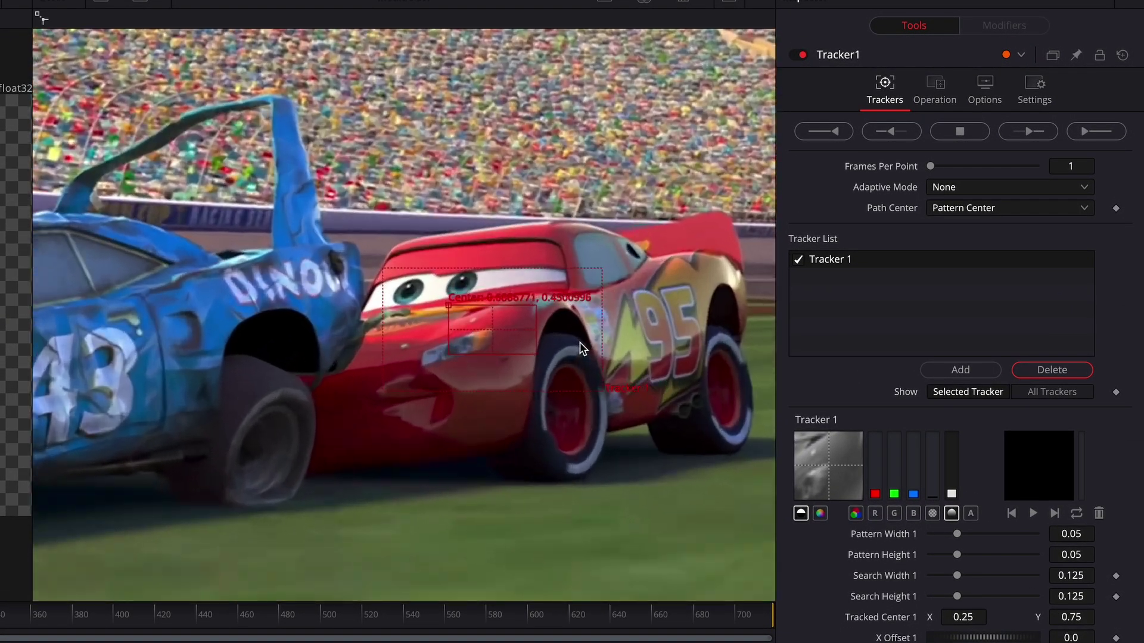
pyautogui.moveTo(513, 363); pyautogui.dragTo(473, 337)
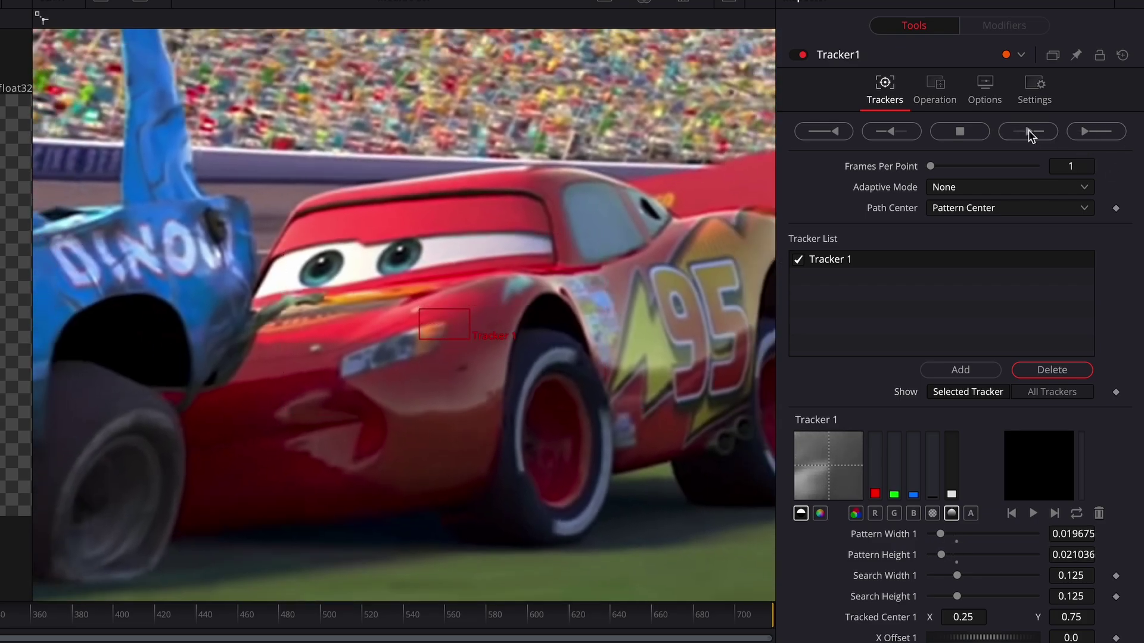
# - Track the headlight forward from the first frame and stop the tracking render around frame 131
pyautogui.click(1029, 130)
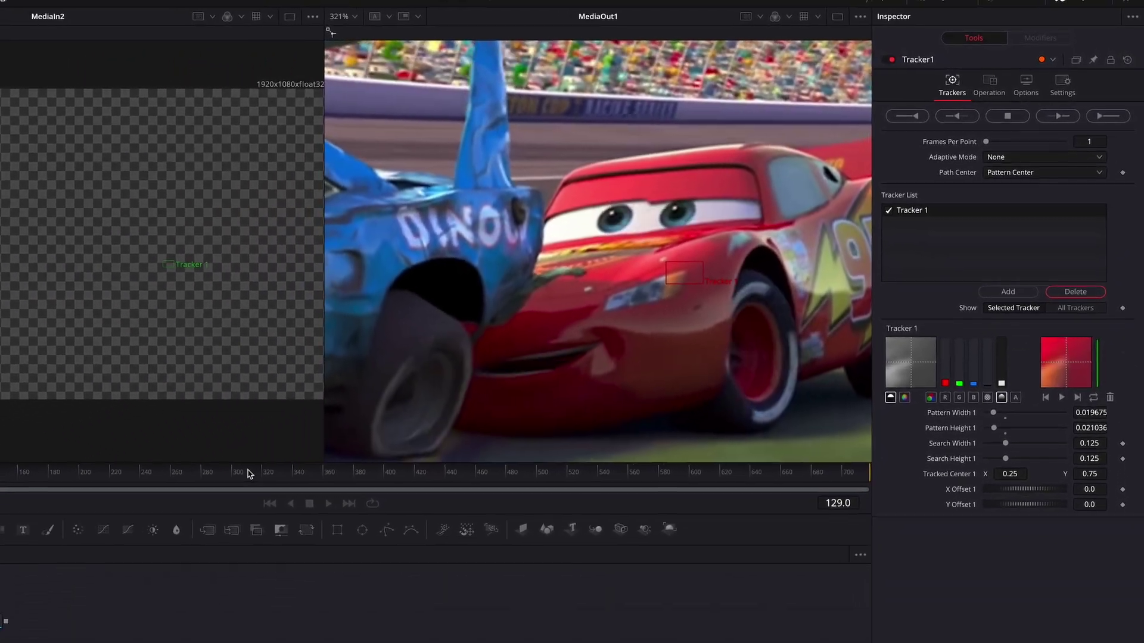
pyautogui.click(243, 474)
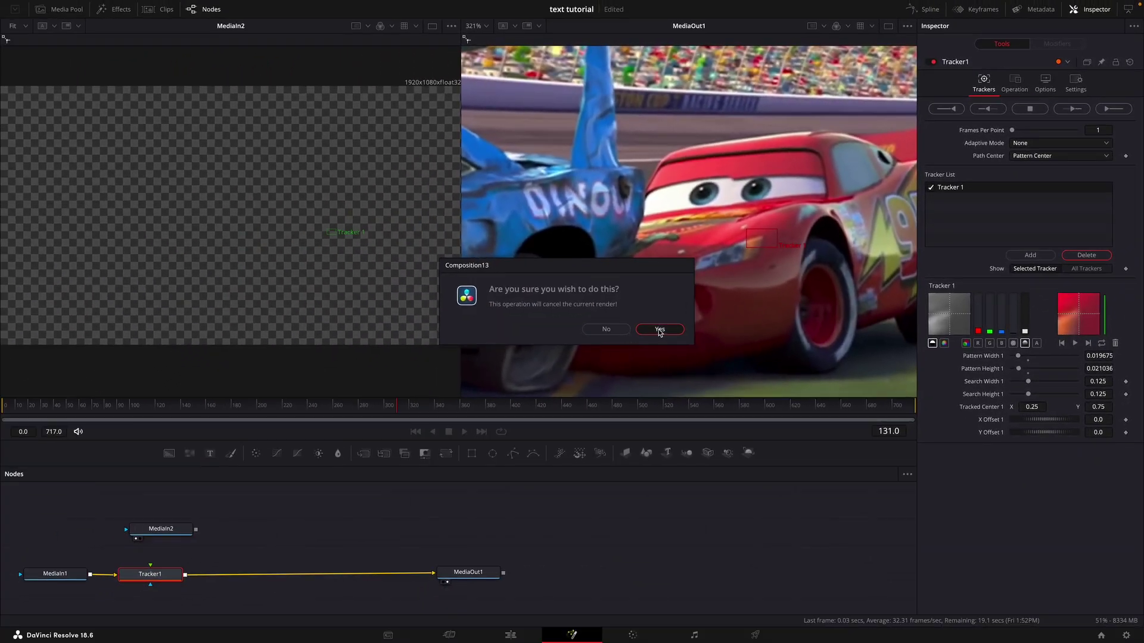
pyautogui.click(659, 330)
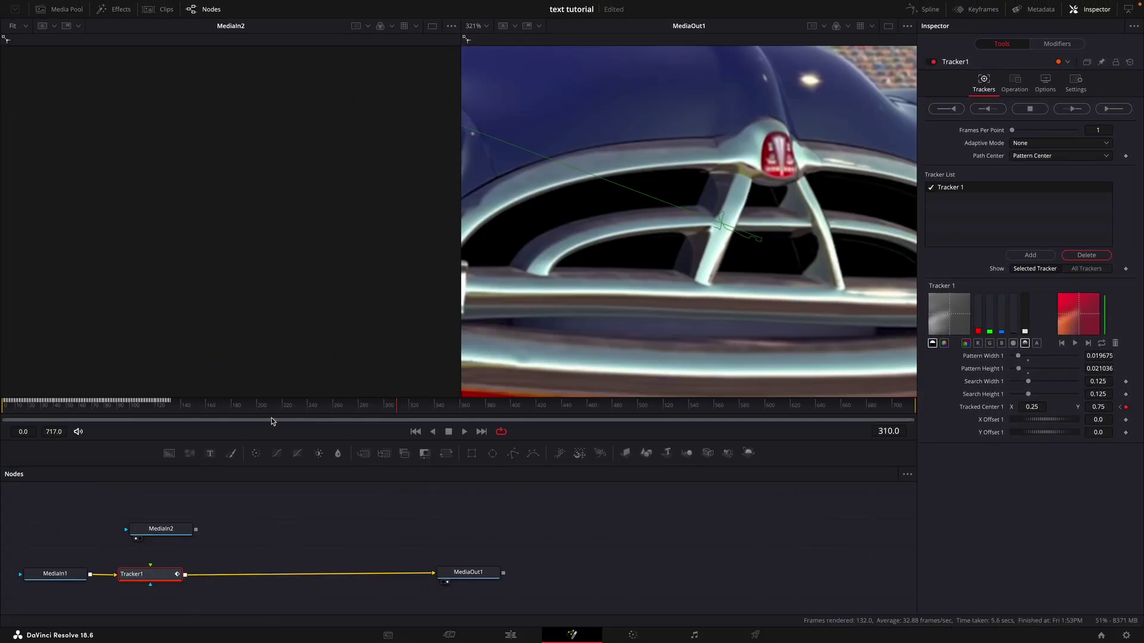
pyautogui.scroll(-3, 658, 300)
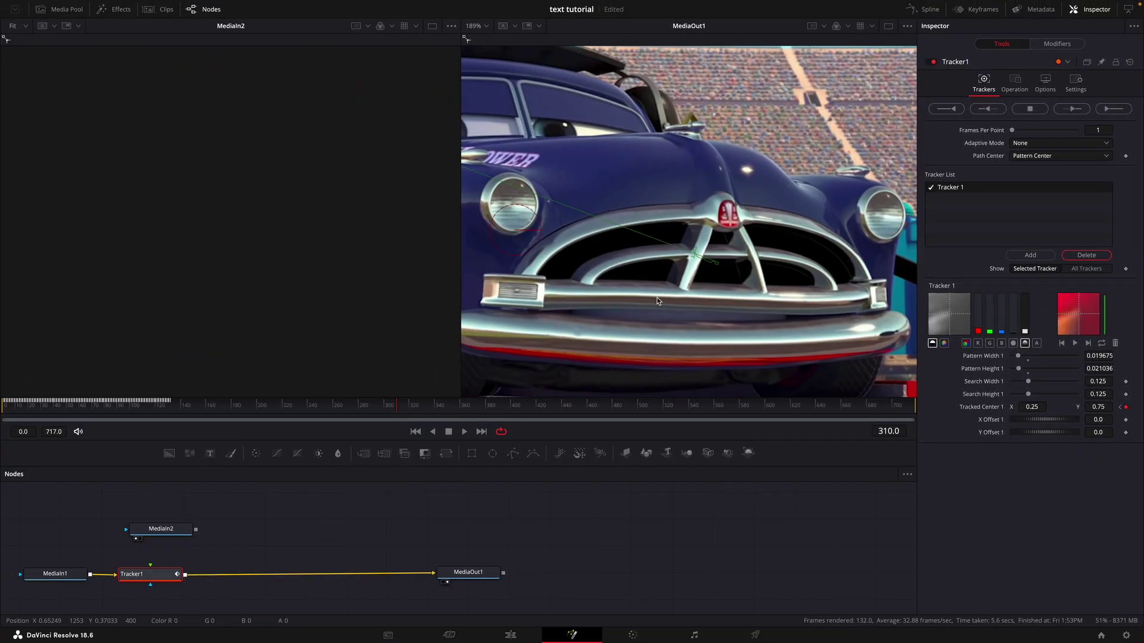
# - Connect MediaIn2 to Tracker1's foreground input, set the tracker operation to Match Move and play the result
pyautogui.moveTo(181, 560); pyautogui.dragTo(150, 565)
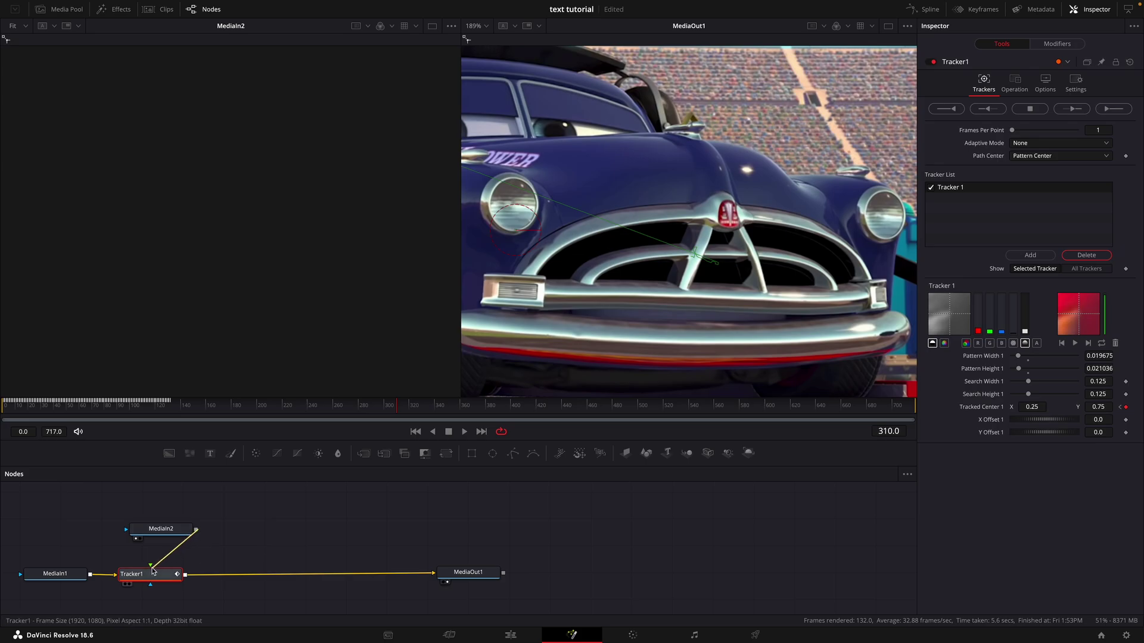
pyautogui.moveTo(176, 407); pyautogui.dragTo(72, 408)
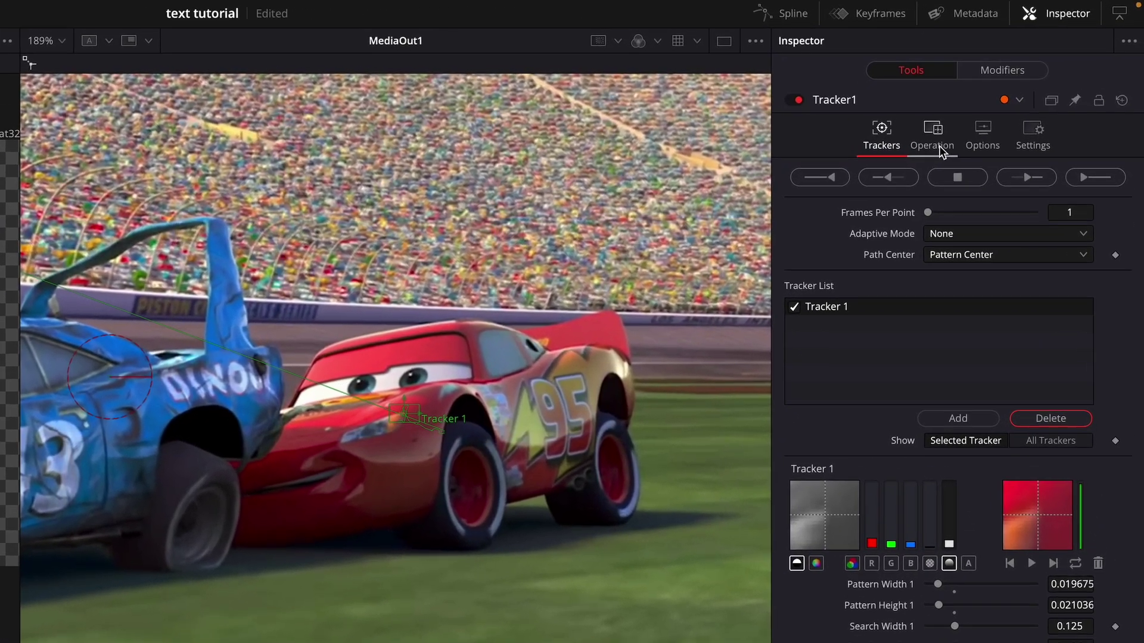
pyautogui.click(967, 114)
pyautogui.click(984, 145)
pyautogui.click(948, 237)
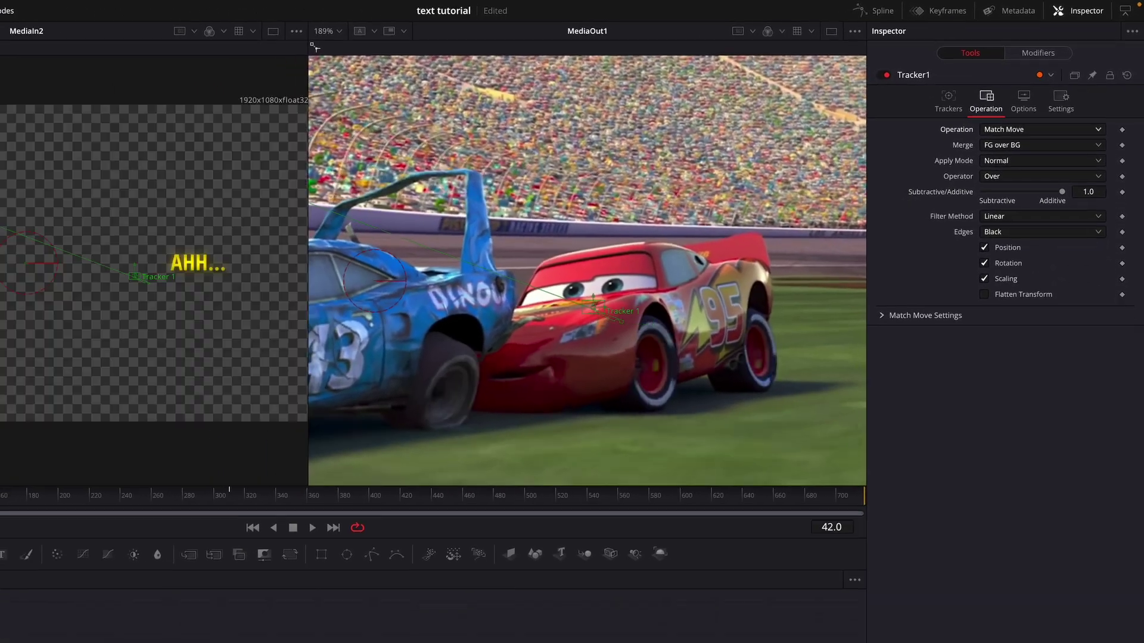
pyautogui.press('space')
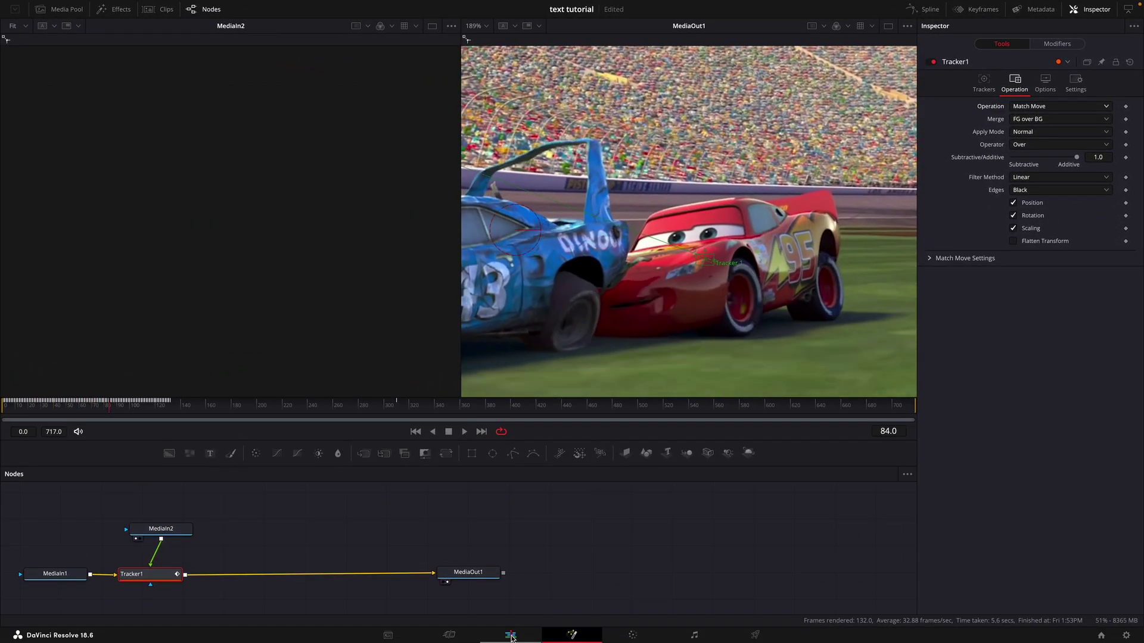
# - Back on the edit timeline, combine Compound Clip 2 with Fusion Clip 1 into a new Fusion clip and open the Color page
pyautogui.click(511, 636)
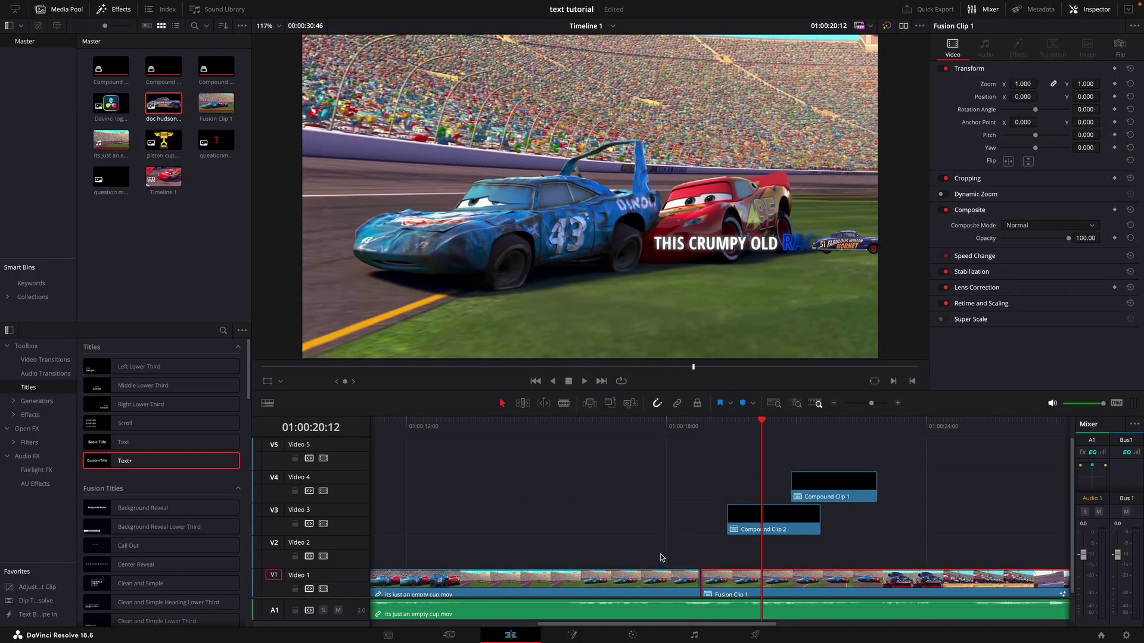
pyautogui.rightClick(773, 582)
pyautogui.press('Escape')
pyautogui.press('Delete')
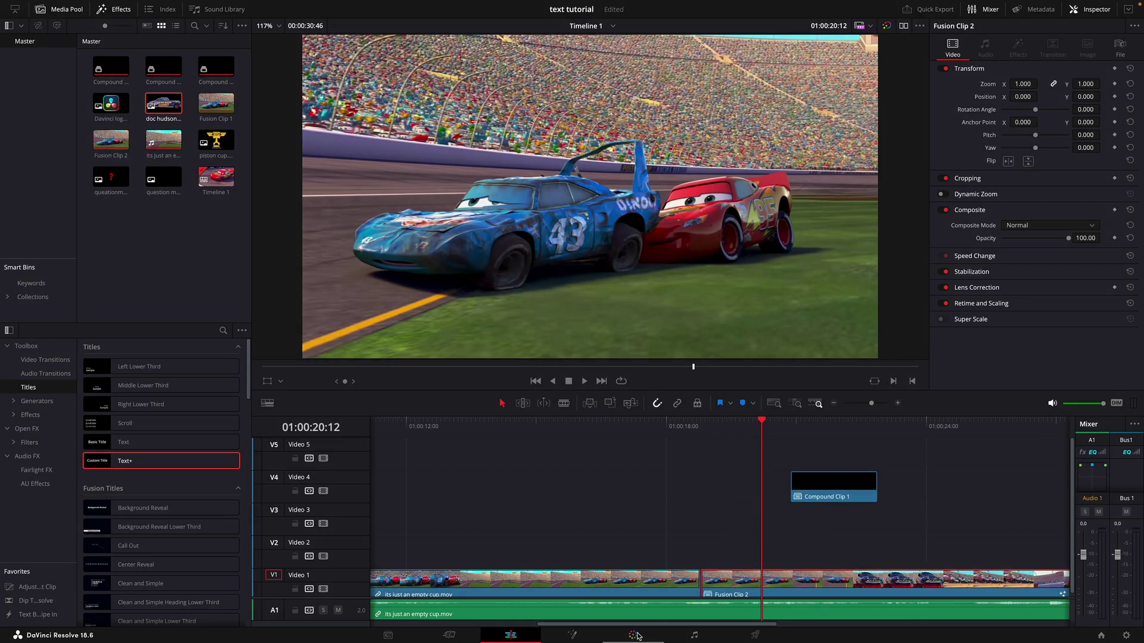
pyautogui.click(633, 635)
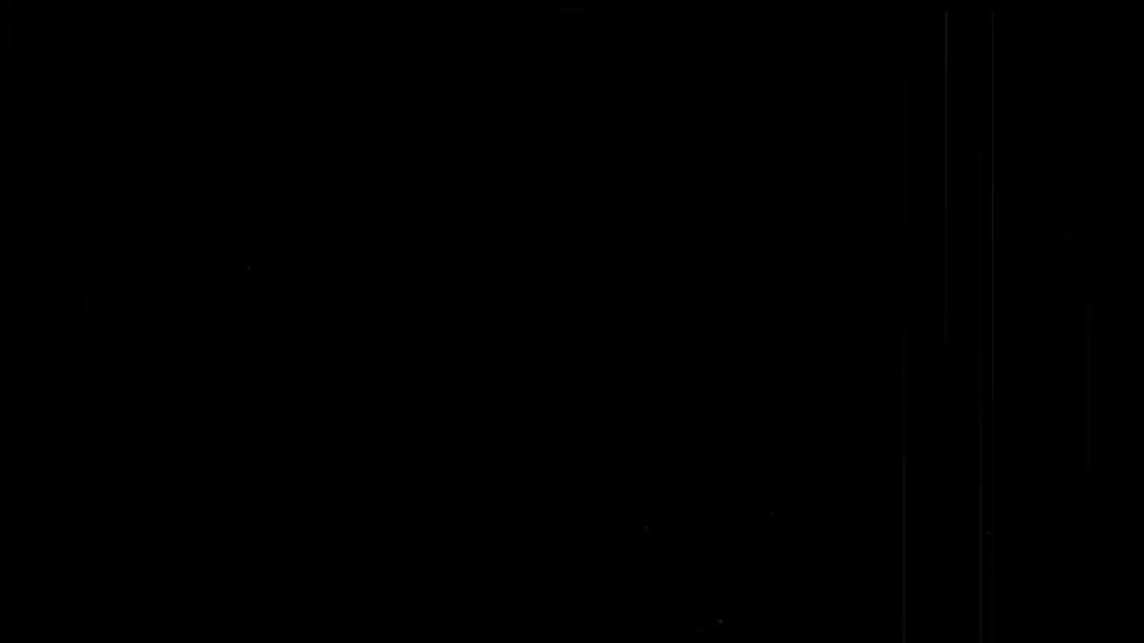